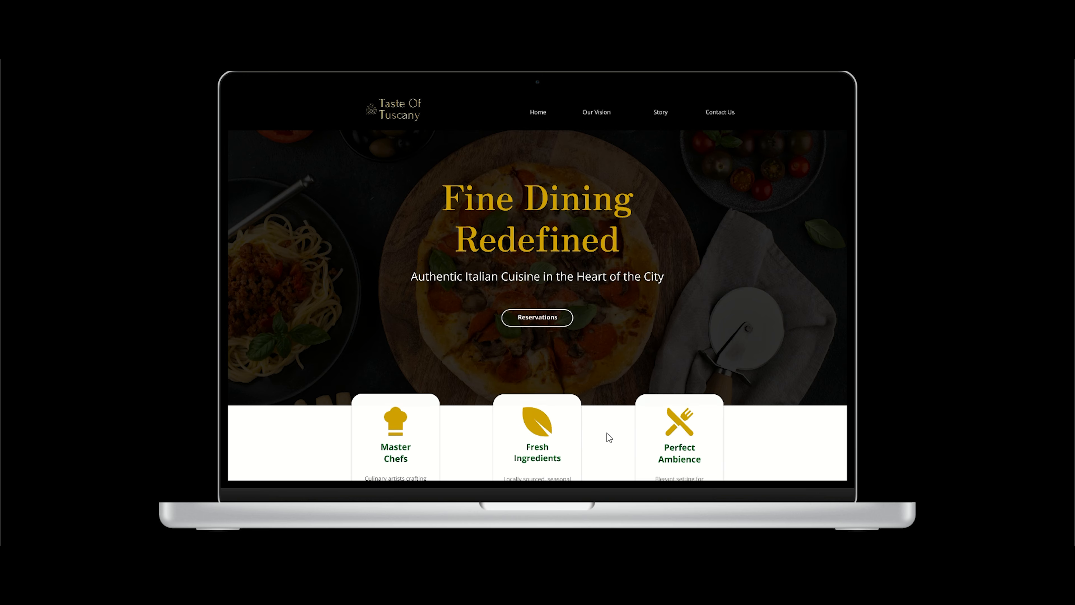
Step: Review the finished restaurant website prototype from the hero section down past the pasta banner
{"action": "scroll", "coordinate": [609, 438], "scroll_direction": "down", "scroll_amount": 10}
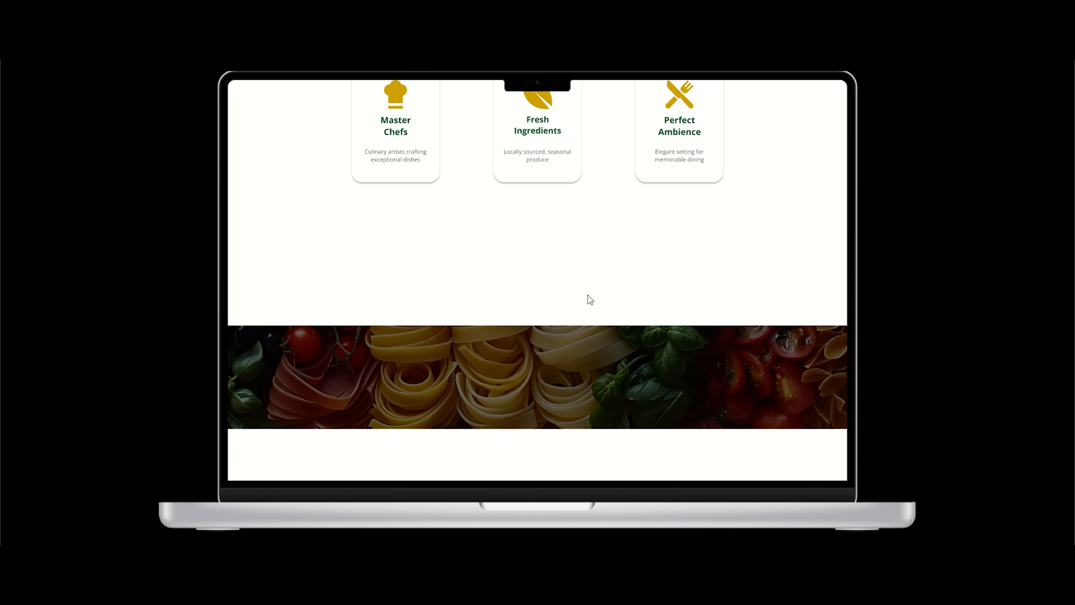
{"action": "scroll", "coordinate": [588, 280], "scroll_direction": "down", "scroll_amount": 6}
{"action": "scroll", "coordinate": [588, 253], "scroll_direction": "down", "scroll_amount": 10}
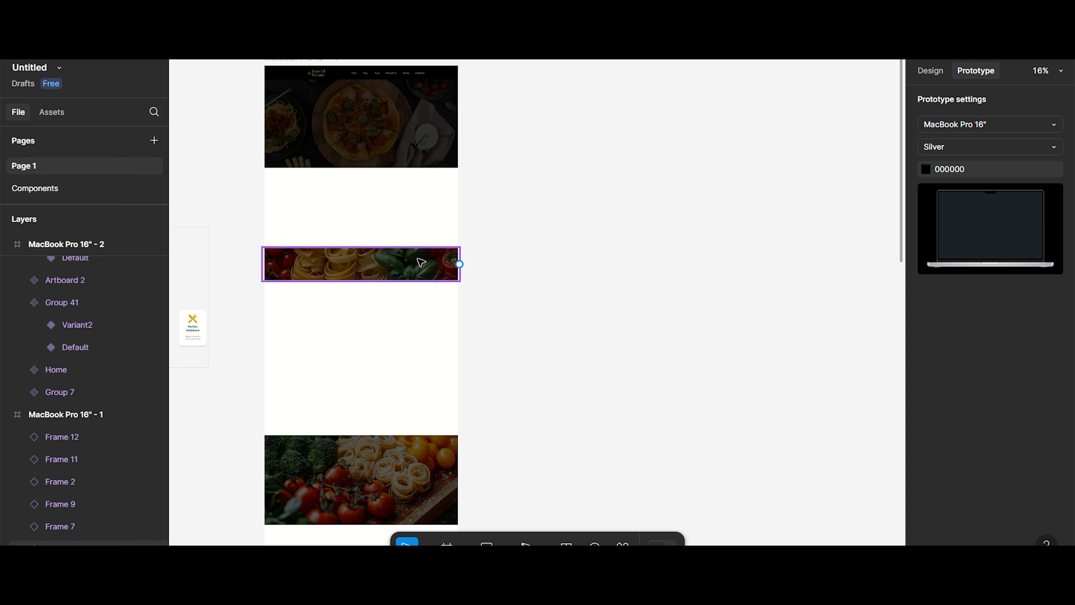
Step: Add a MacBook Pro 16" frame (1728×1117) beside the long landing page frame, level with its upper edge
{"action": "scroll", "coordinate": [418, 259], "scroll_direction": "up", "scroll_amount": 3}
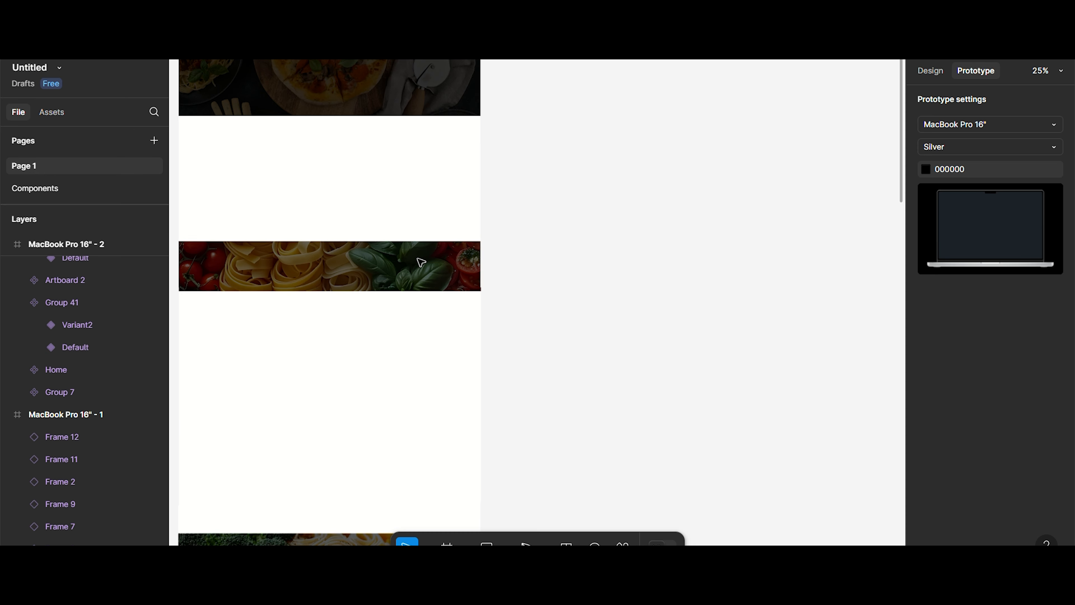
{"action": "scroll", "coordinate": [418, 260], "scroll_direction": "down", "scroll_amount": 4}
{"action": "scroll", "coordinate": [418, 259], "scroll_direction": "up", "scroll_amount": 2}
{"action": "scroll", "coordinate": [421, 263], "scroll_direction": "right", "scroll_amount": 2}
{"action": "scroll", "coordinate": [420, 262], "scroll_direction": "down", "scroll_amount": 2}
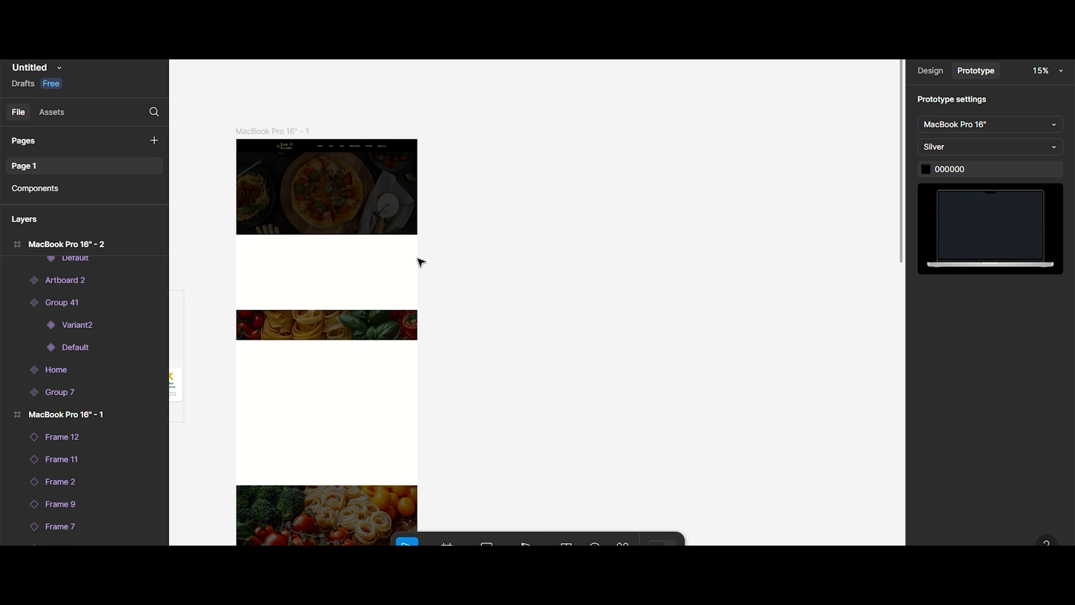
{"action": "left_click", "coordinate": [447, 542]}
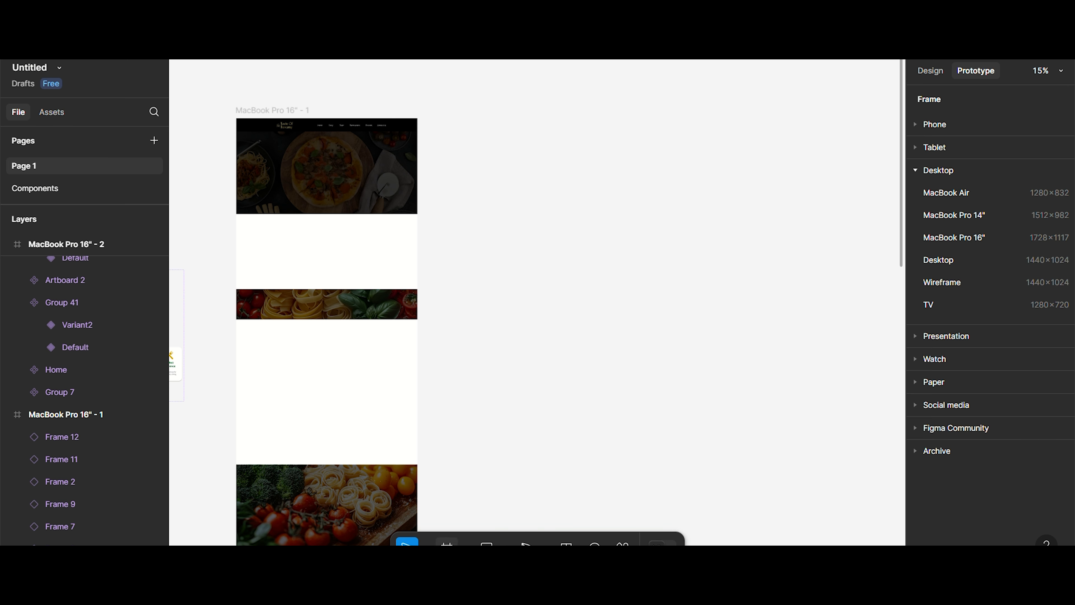
{"action": "left_click", "coordinate": [954, 238]}
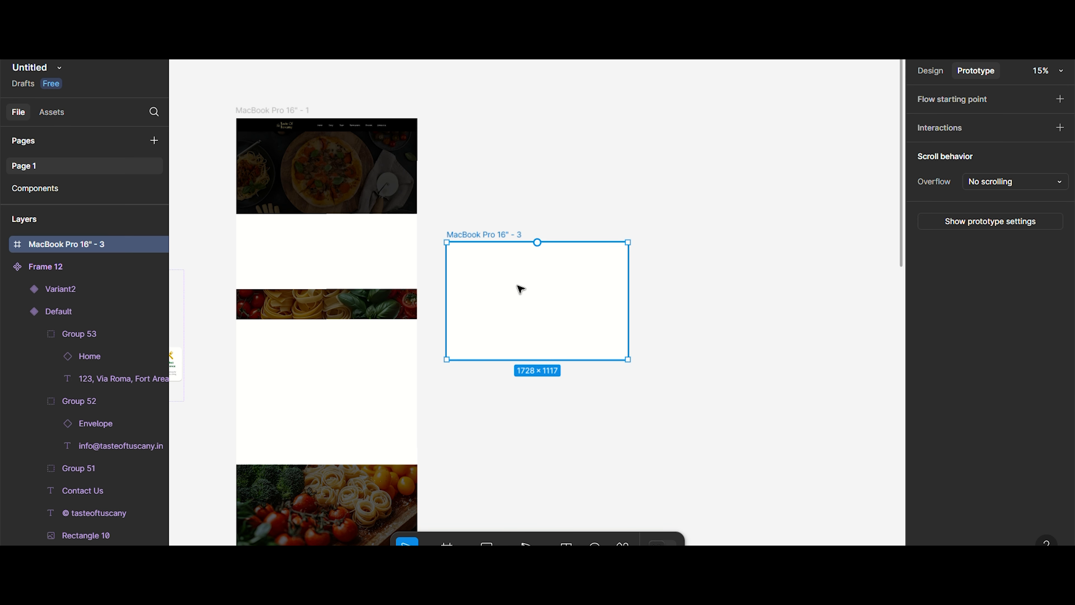
{"action": "left_click_drag", "start_coordinate": [516, 288], "coordinate": [524, 165]}
{"action": "scroll", "coordinate": [441, 167], "scroll_direction": "right", "scroll_amount": 2}
Step: Paste a copy of the long landing page frame into the new MacBook Pro 16" frame and align it to the frame's upper edge
{"action": "left_click", "coordinate": [261, 110]}
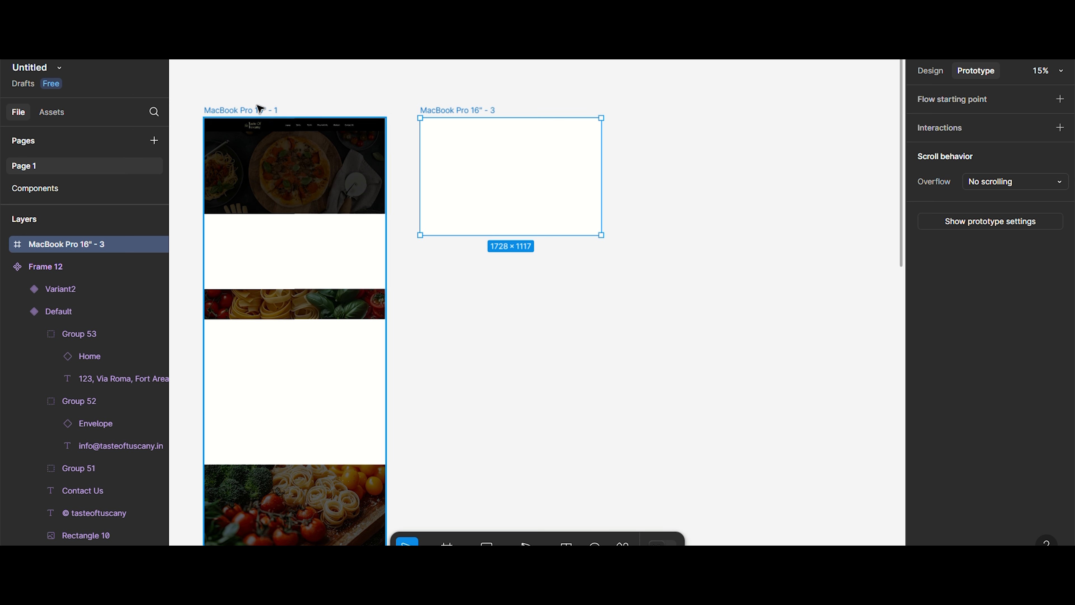
{"action": "left_click", "coordinate": [461, 132]}
{"action": "key", "text": "ctrl+v"}
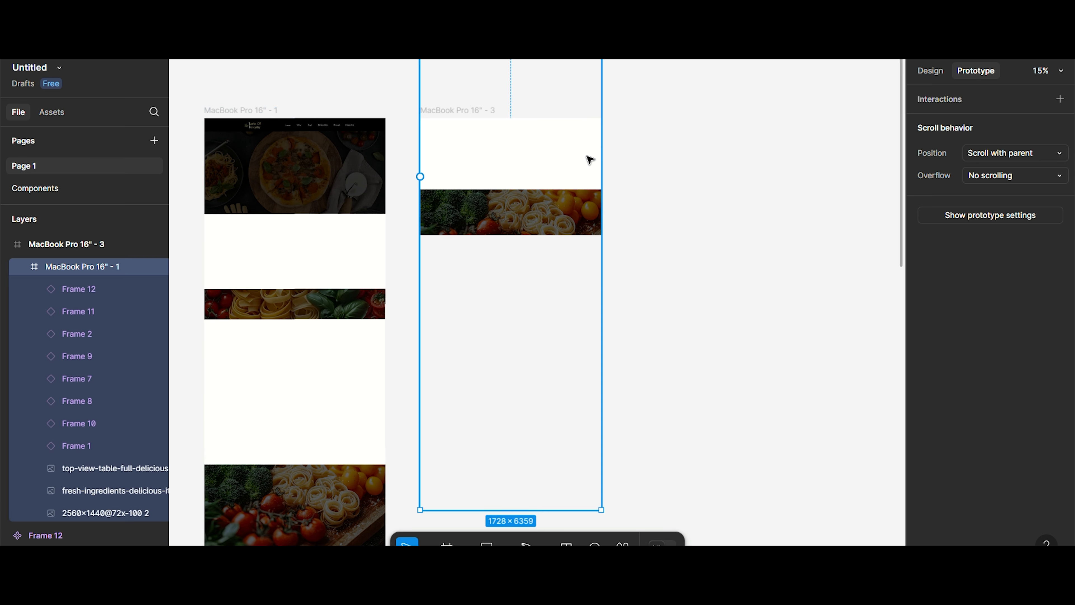
{"action": "left_click", "coordinate": [930, 71]}
{"action": "left_click", "coordinate": [995, 171]}
{"action": "scroll", "coordinate": [592, 244], "scroll_direction": "right", "scroll_amount": 5}
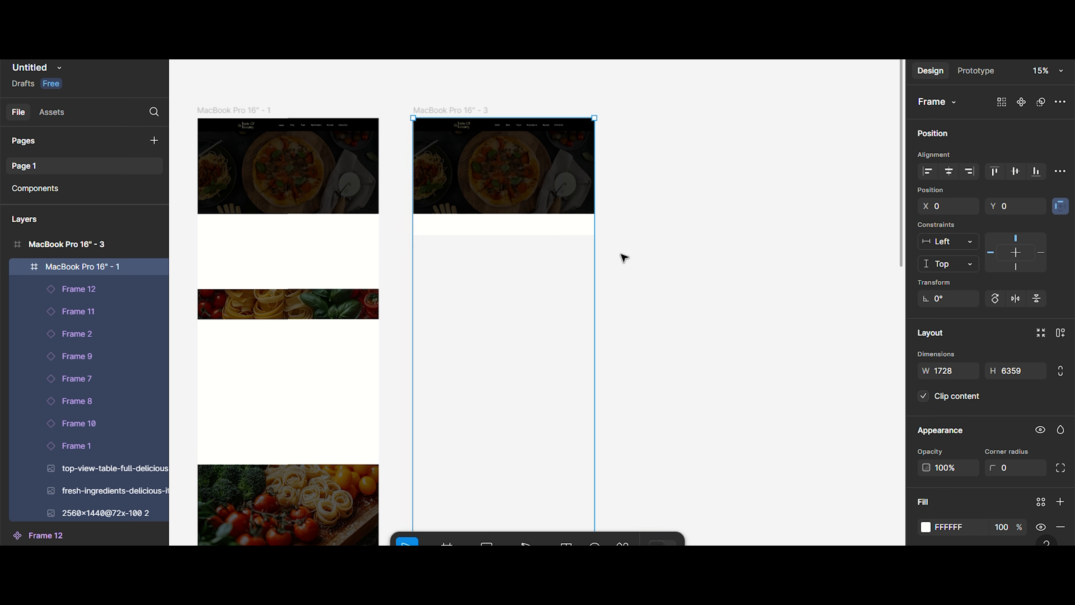
{"action": "scroll", "coordinate": [593, 243], "scroll_direction": "left", "scroll_amount": 1}
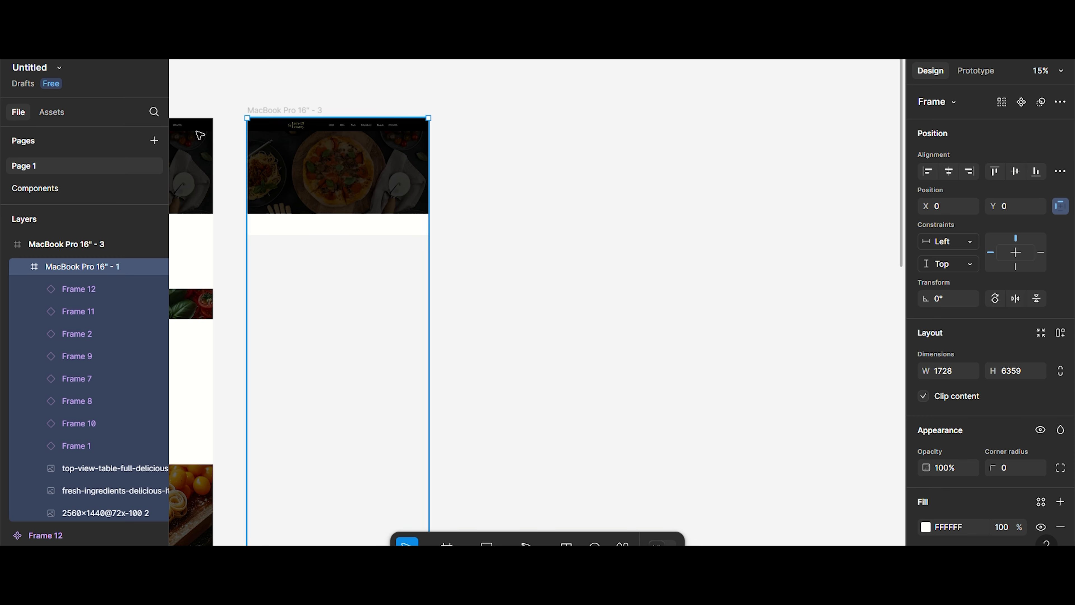
Step: Duplicate the new MacBook Pro 16" frame with its nested landing page and place the copy beside the original
{"action": "left_click", "coordinate": [299, 111]}
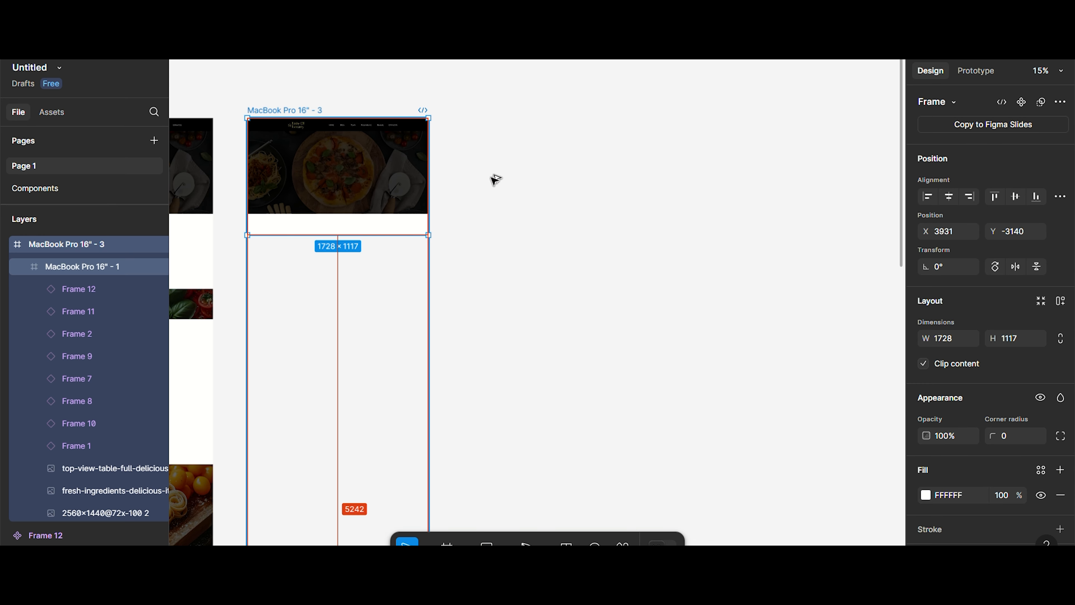
{"action": "left_click_drag", "start_coordinate": [377, 180], "coordinate": [586, 180]}
{"action": "scroll", "coordinate": [583, 180], "scroll_direction": "down", "scroll_amount": 2}
{"action": "scroll", "coordinate": [584, 180], "scroll_direction": "up", "scroll_amount": 3}
{"action": "scroll", "coordinate": [582, 180], "scroll_direction": "right", "scroll_amount": 2}
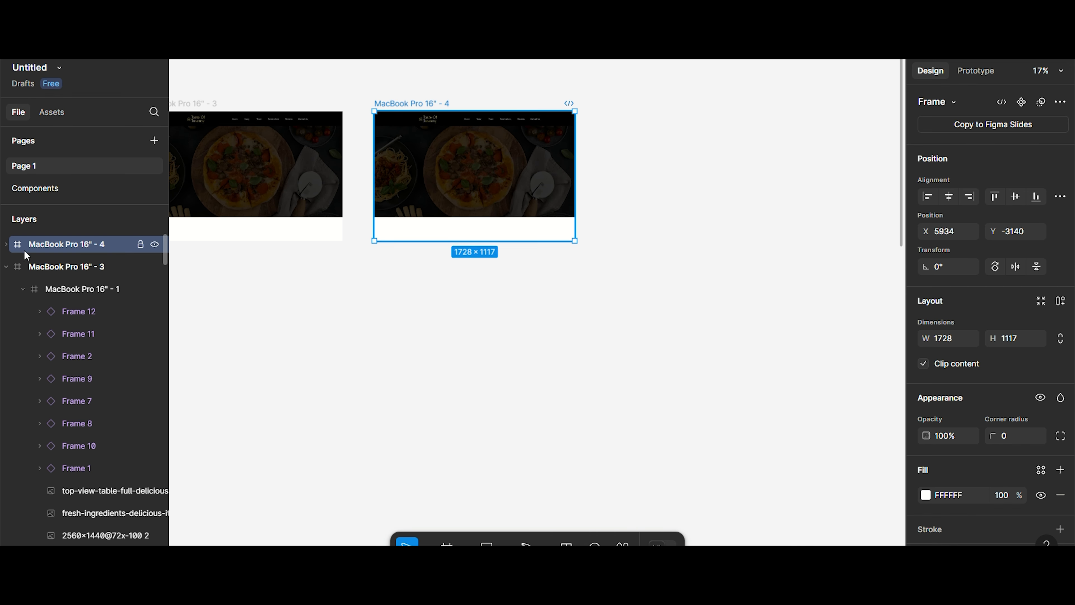
Step: In MacBook Pro 16" - 4, move every page layer except the top-view-table image up until the pasta banner sits just below the visible frame
{"action": "left_click", "coordinate": [6, 245]}
{"action": "left_click", "coordinate": [91, 288]}
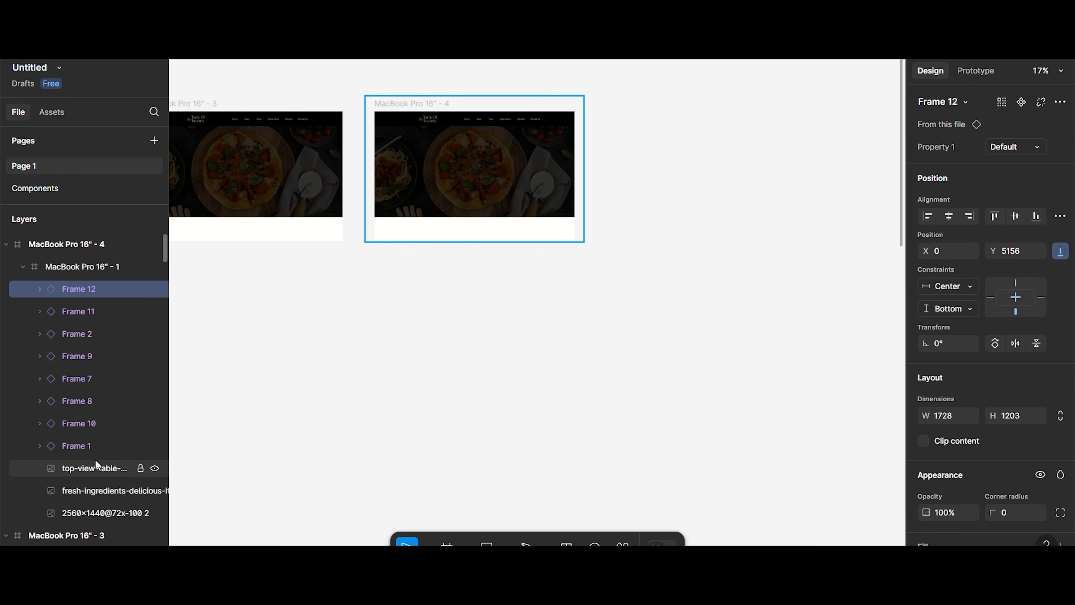
{"action": "left_click", "coordinate": [101, 449], "text": "shift"}
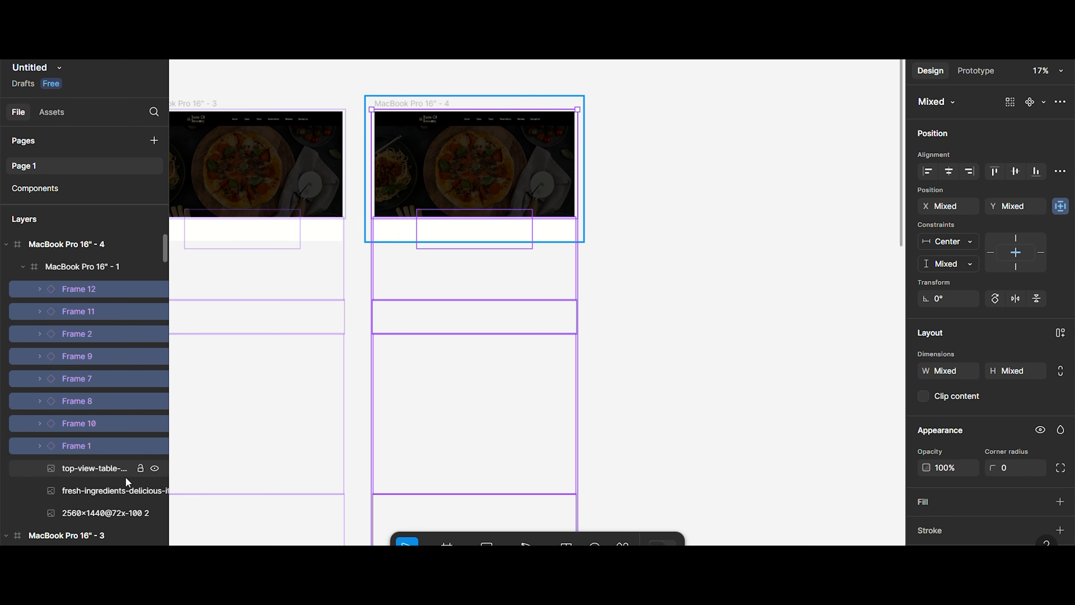
{"action": "left_click", "coordinate": [111, 498], "text": "shift"}
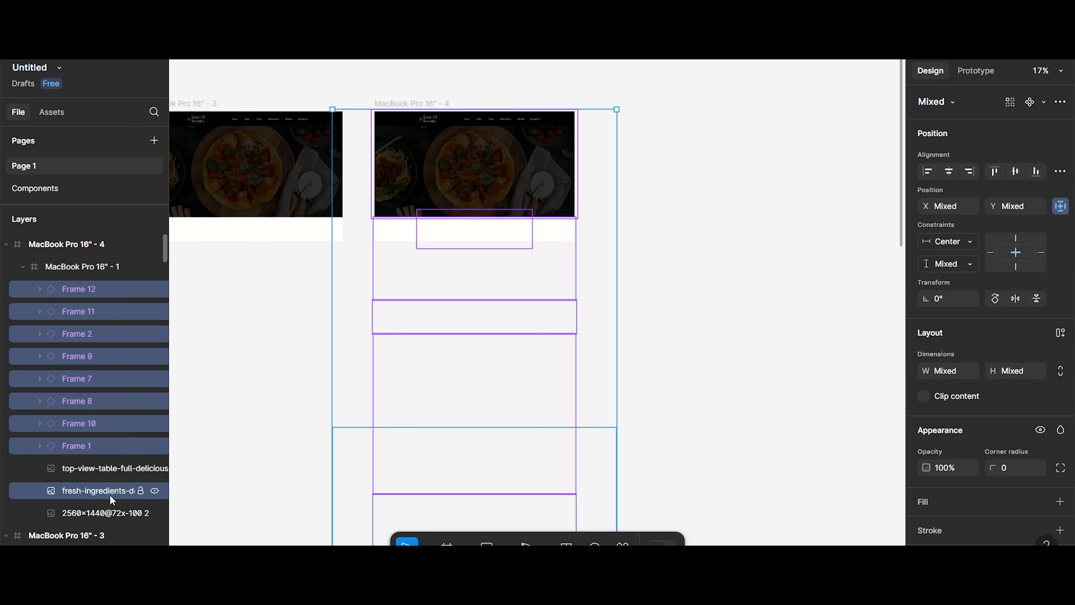
{"action": "left_click", "coordinate": [114, 514], "text": "shift"}
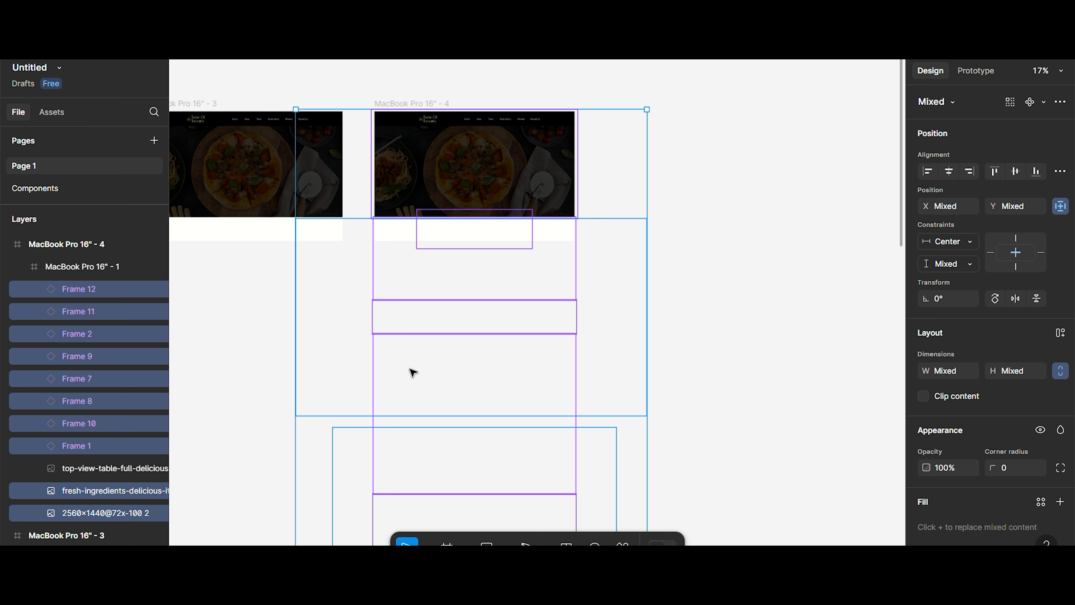
{"action": "key", "text": "shift+Up"}
{"action": "key", "text": "shift+Up"}
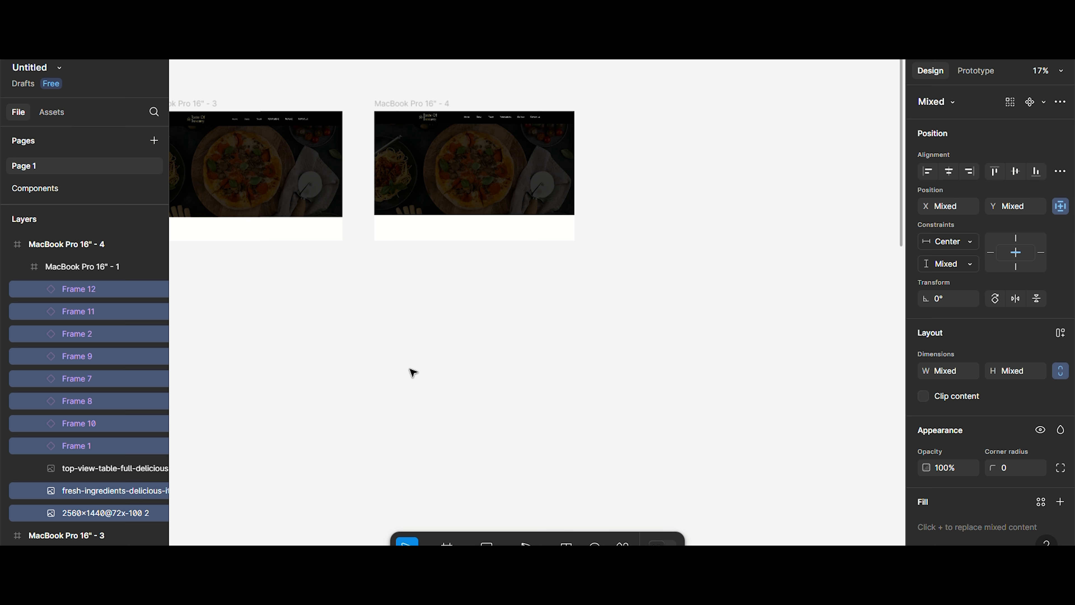
{"action": "key", "text": "shift+Up"}
{"action": "key", "text": "shift+Up"}
{"action": "key", "text": "shift+Up"}
{"action": "key", "text": "shift+Up"}
{"action": "key", "text": "shift+Up"}
{"action": "key", "text": "shift+Up"}
{"action": "key", "text": "shift+Up"}
{"action": "key", "text": "shift+Up"}
{"action": "key", "text": "shift+Up"}
{"action": "key", "text": "shift+Up"}
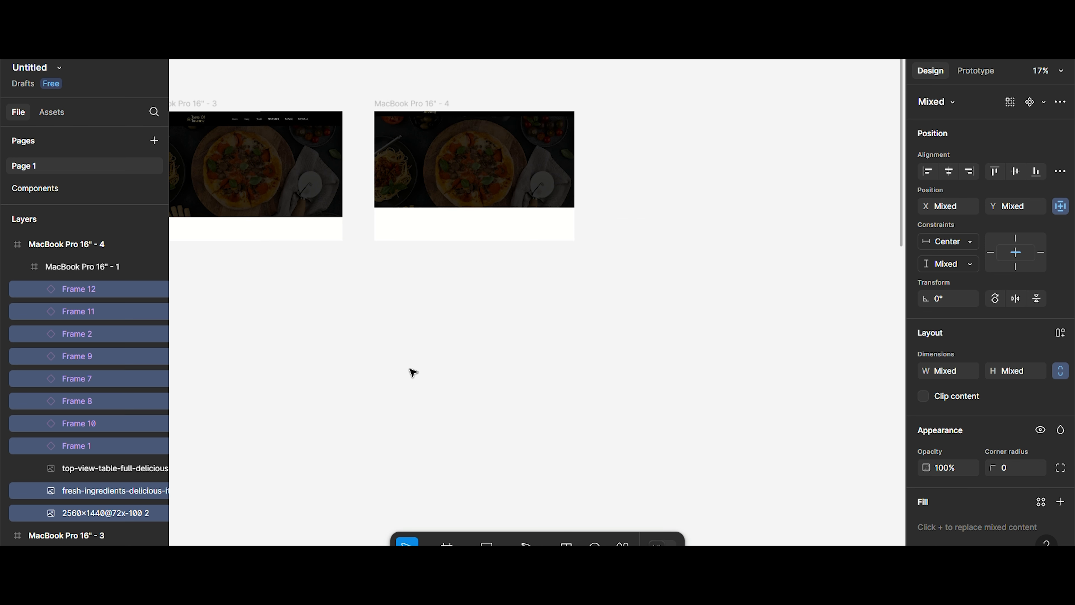
{"action": "key", "text": "shift+Up"}
{"action": "key", "text": "shift+Up"}
{"action": "key", "text": "shift+Up"}
{"action": "key", "text": "shift+Up"}
{"action": "key", "text": "shift+Up"}
{"action": "key", "text": "shift+Up"}
{"action": "key", "text": "shift+Up"}
{"action": "key", "text": "shift+Up"}
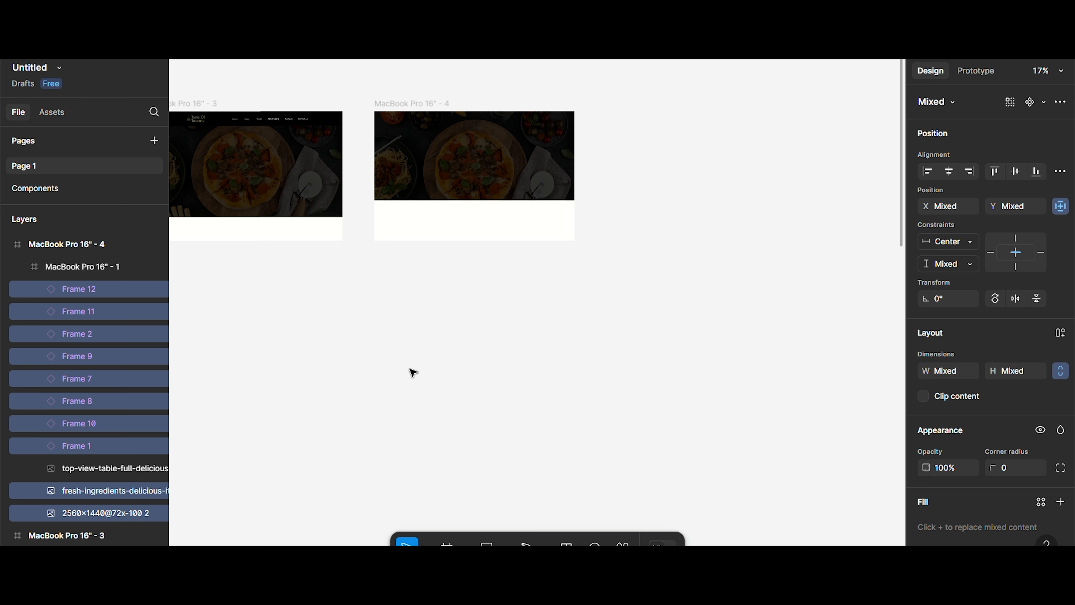
{"action": "key", "text": "shift+Up"}
{"action": "key", "text": "shift+Up"}
{"action": "key", "text": "shift+Up"}
{"action": "key", "text": "shift+Up"}
{"action": "key", "text": "shift+Up"}
{"action": "key", "text": "shift+Up"}
{"action": "key", "text": "shift+Up"}
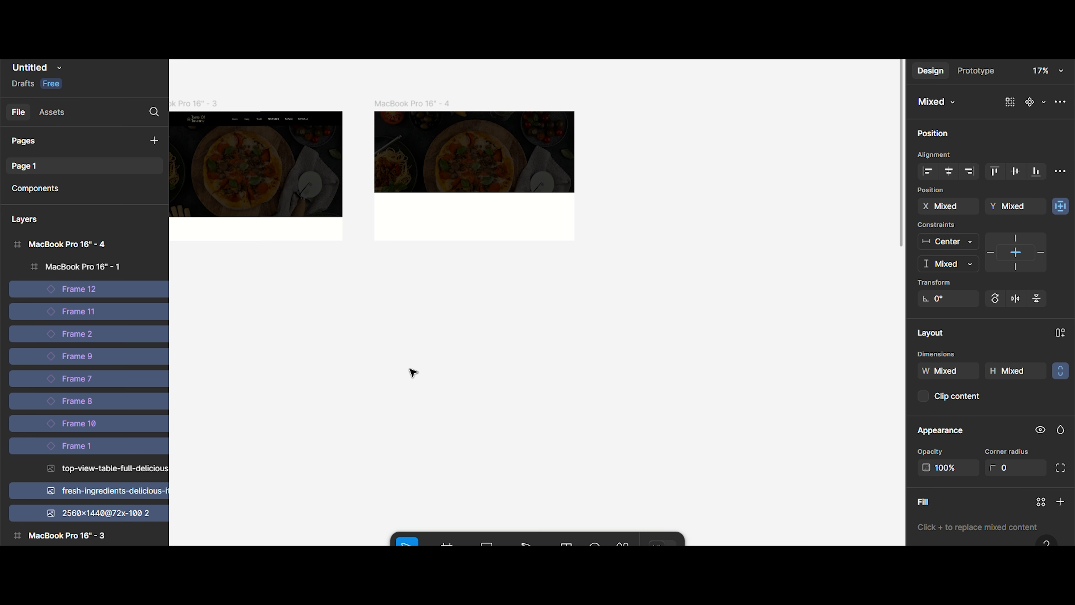
{"action": "key", "text": "shift+Up"}
{"action": "key", "text": "shift+Up"}
{"action": "key", "text": "shift+Up"}
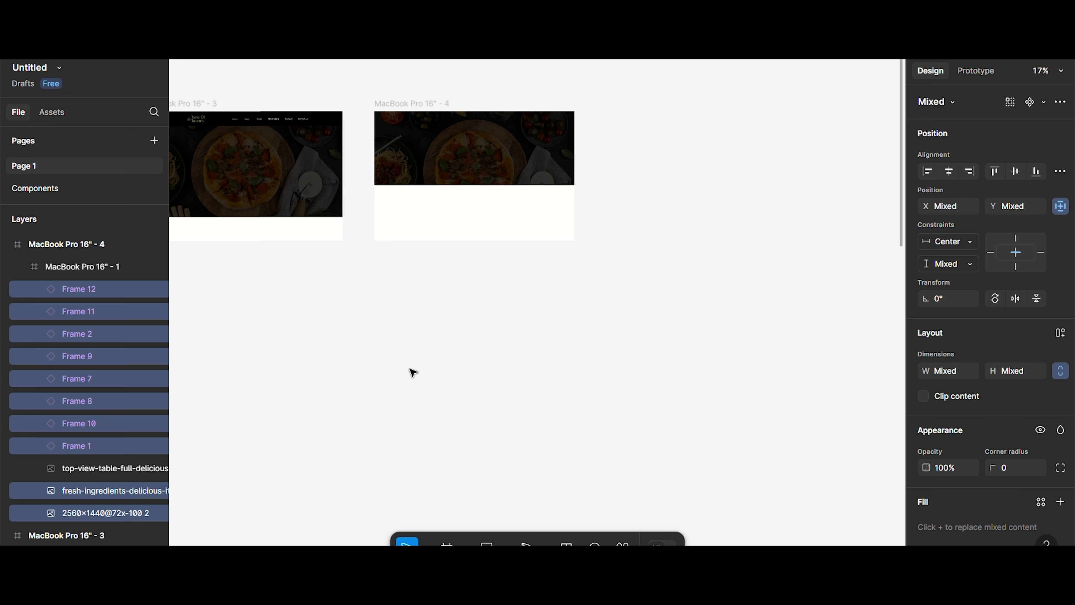
{"action": "key", "text": "shift+Up"}
{"action": "key", "text": "shift+Up"}
{"action": "key", "text": "shift+Up"}
{"action": "key", "text": "shift+Up"}
{"action": "key", "text": "shift+Up"}
{"action": "key", "text": "shift+Up"}
{"action": "key", "text": "shift+Up"}
{"action": "key", "text": "shift+Up"}
{"action": "key", "text": "shift+Up"}
{"action": "key", "text": "shift+Up"}
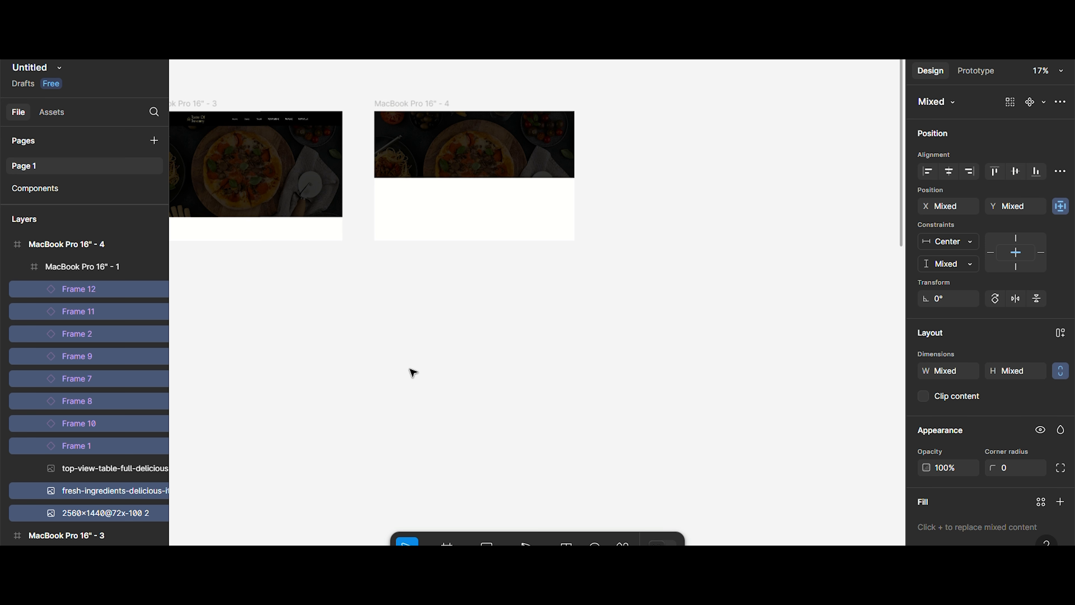
{"action": "key", "text": "shift+Up"}
{"action": "key", "text": "shift+Up"}
{"action": "key", "text": "shift+Up"}
{"action": "key", "text": "shift+Up"}
{"action": "key", "text": "shift+Up"}
{"action": "key", "text": "shift+Up"}
{"action": "key", "text": "shift+Up"}
{"action": "key", "text": "shift+Up"}
{"action": "key", "text": "shift+Up"}
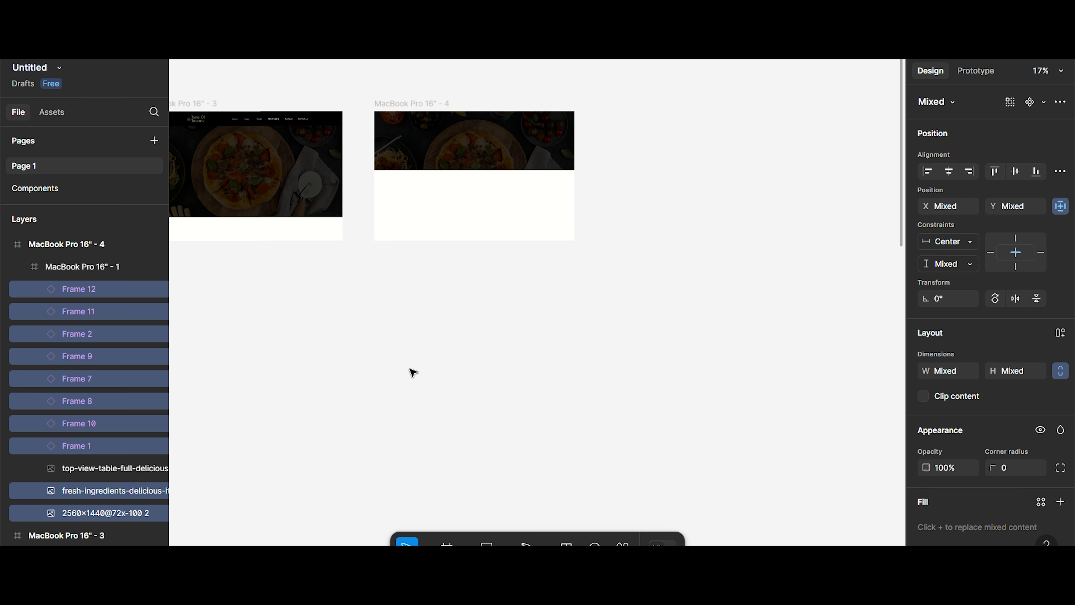
{"action": "key", "text": "shift+Up"}
{"action": "key", "text": "shift+Up"}
{"action": "key", "text": "shift+Up"}
{"action": "key", "text": "shift+Up"}
{"action": "key", "text": "shift+Up"}
{"action": "key", "text": "shift+Up"}
{"action": "key", "text": "shift+Up"}
{"action": "key", "text": "shift+Up"}
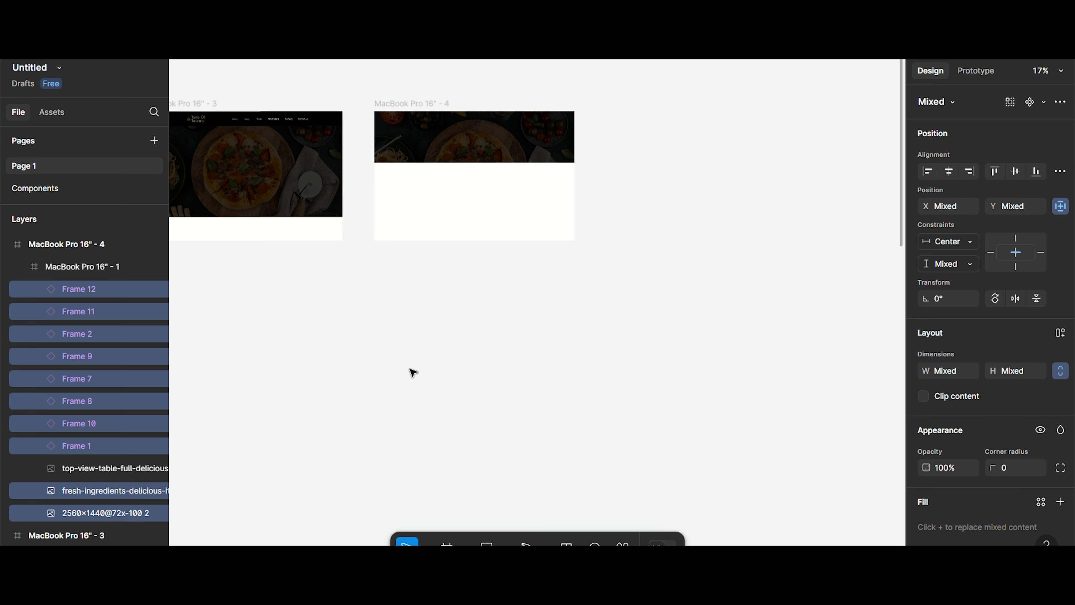
{"action": "key", "text": "shift+Up"}
{"action": "key", "text": "shift+Up"}
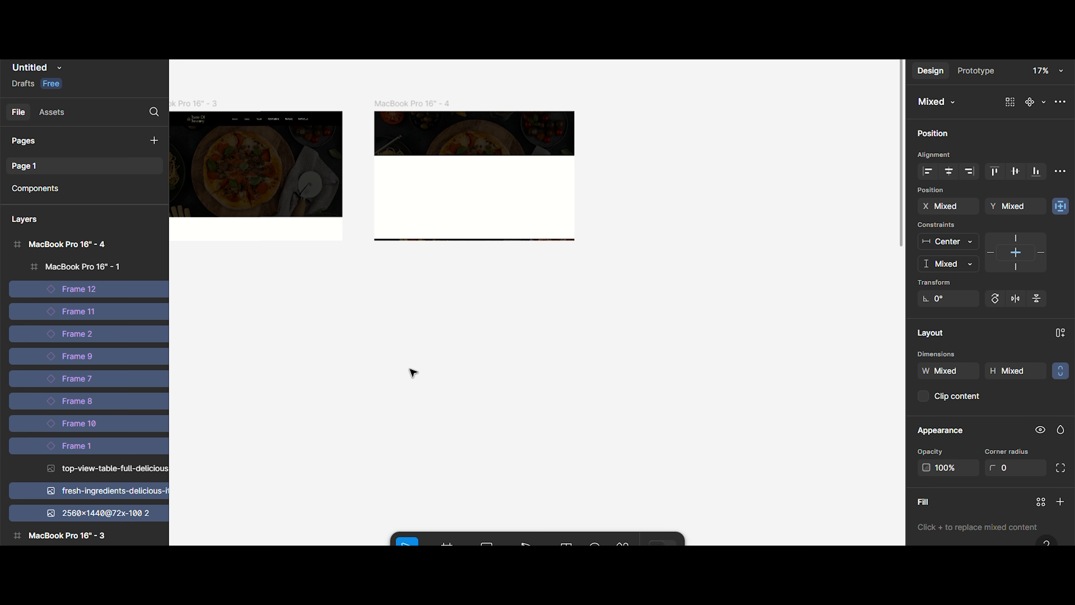
{"action": "key", "text": "shift+Down"}
{"action": "key", "text": "shift+Down"}
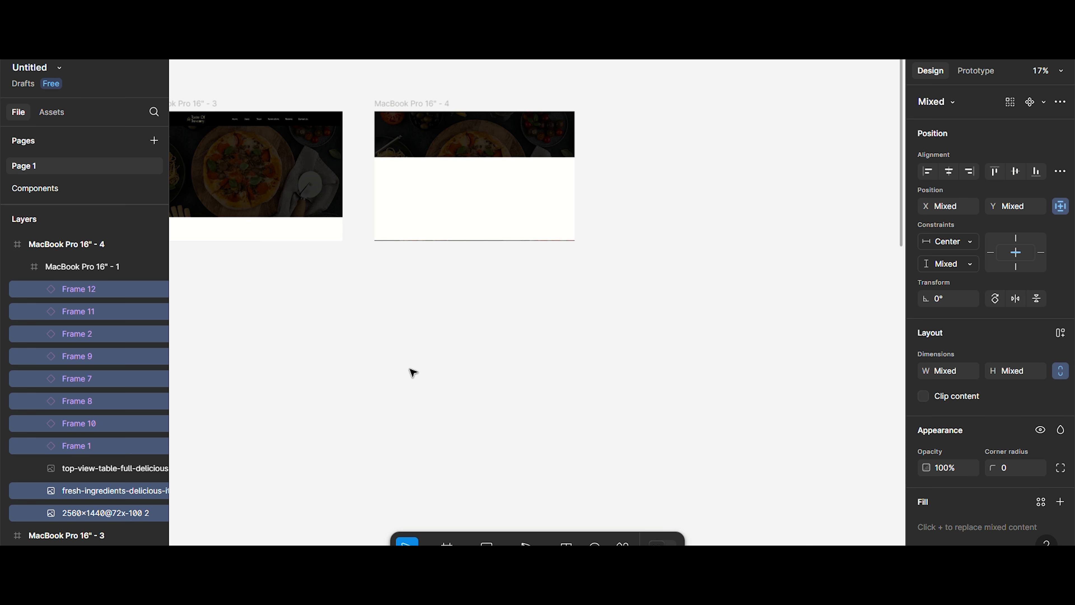
{"action": "key", "text": "shift+Down"}
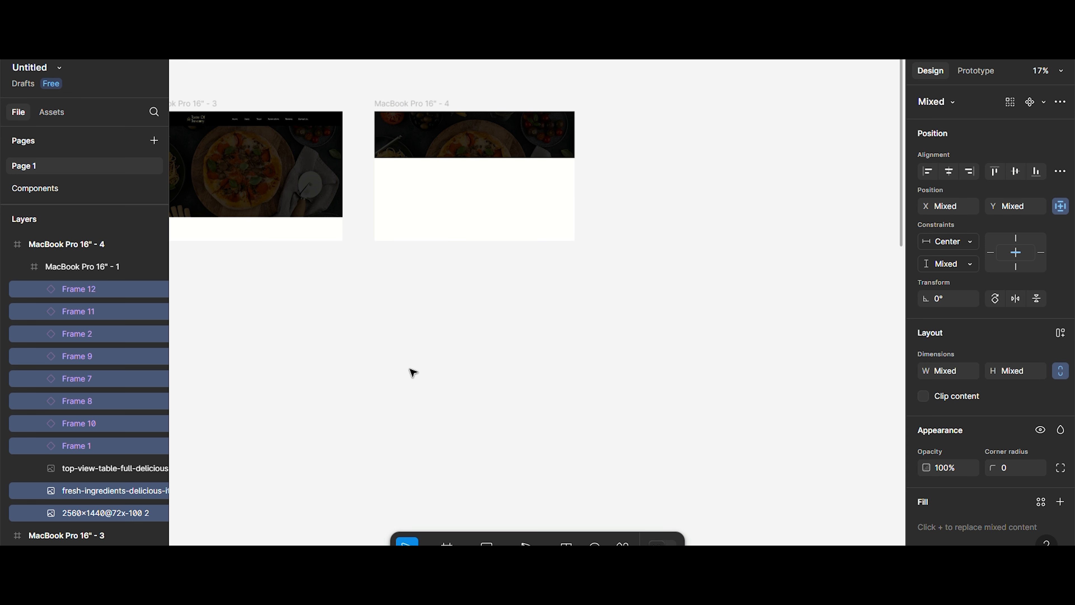
Step: Duplicate the MacBook Pro 16" - 4 frame and place the copy beside it at the same height
{"action": "scroll", "coordinate": [417, 201], "scroll_direction": "right", "scroll_amount": 5}
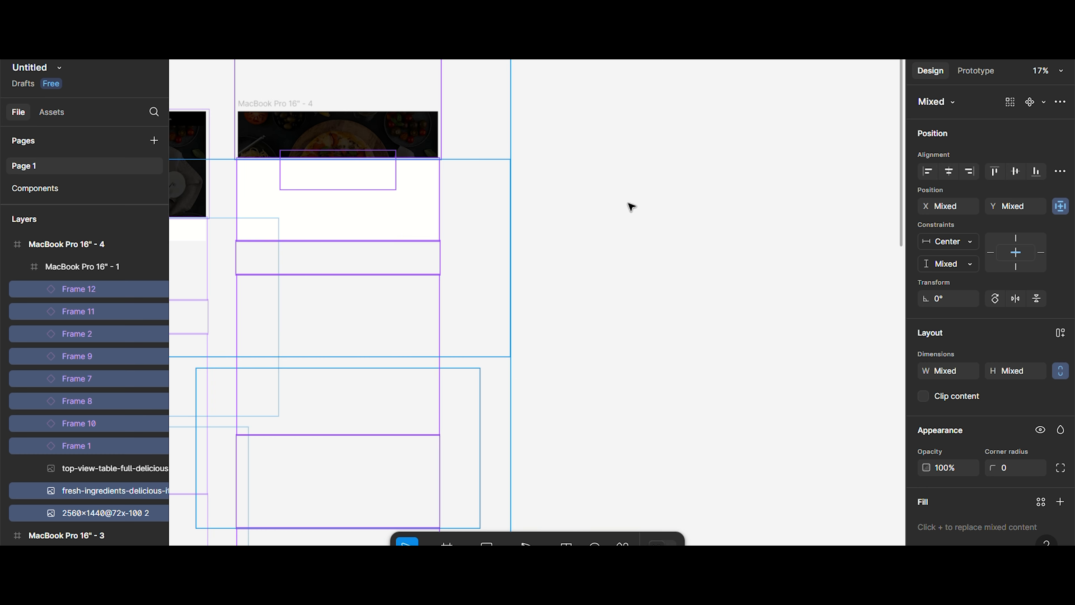
{"action": "scroll", "coordinate": [536, 213], "scroll_direction": "left", "scroll_amount": 3}
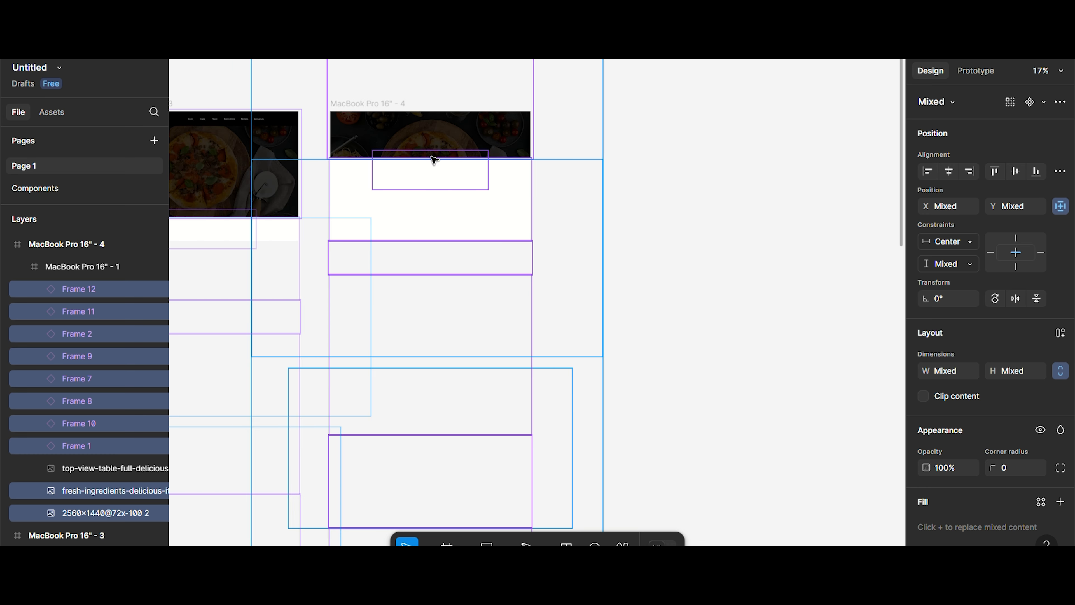
{"action": "left_click", "coordinate": [623, 109]}
{"action": "left_click", "coordinate": [389, 114]}
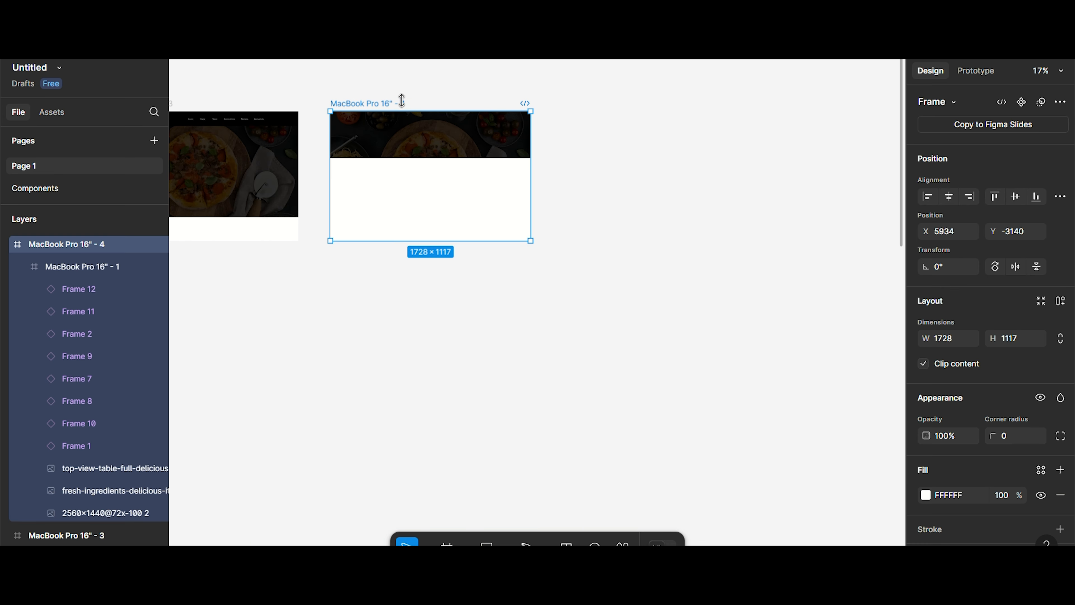
{"action": "left_click_drag", "start_coordinate": [522, 116], "coordinate": [630, 107]}
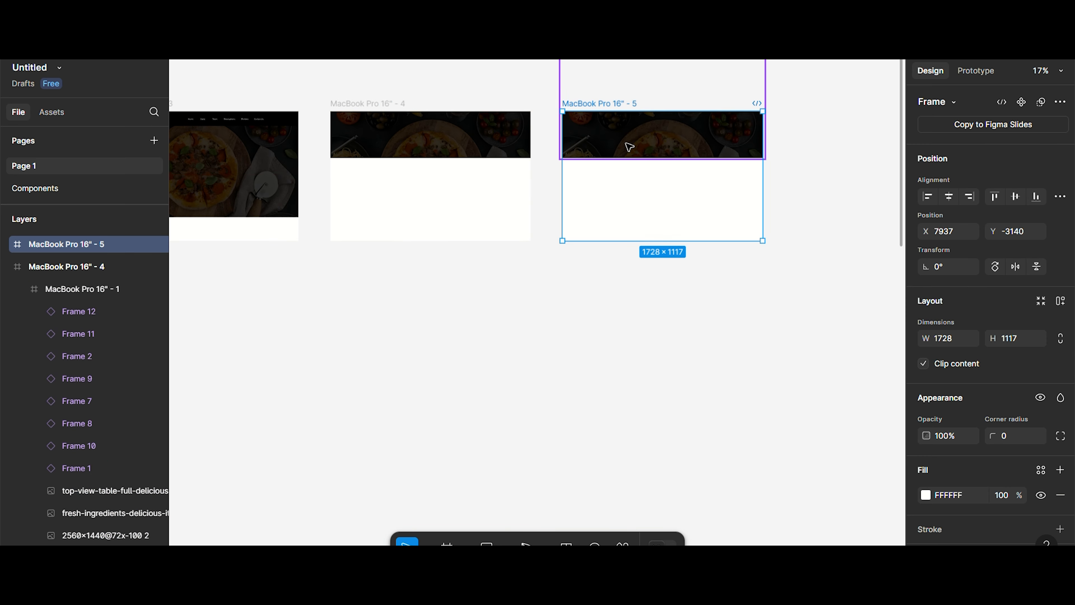
{"action": "scroll", "coordinate": [629, 145], "scroll_direction": "right", "scroll_amount": 5}
{"action": "scroll", "coordinate": [629, 147], "scroll_direction": "right", "scroll_amount": 2}
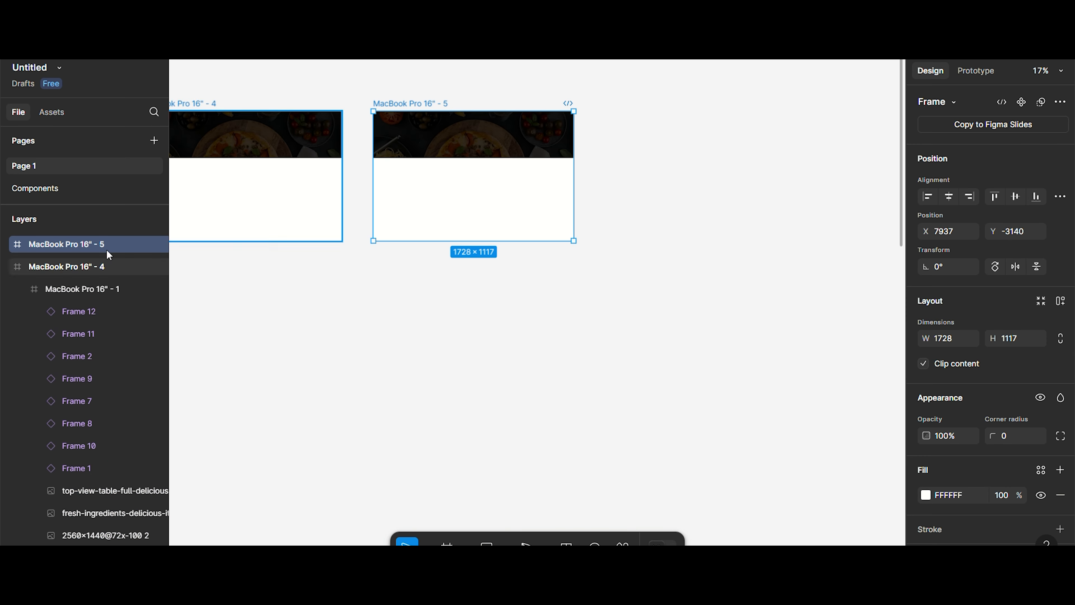
Step: Expand the MacBook Pro 16" - 5 layers and identify its component frames and three background image layers
{"action": "left_click", "coordinate": [6, 244]}
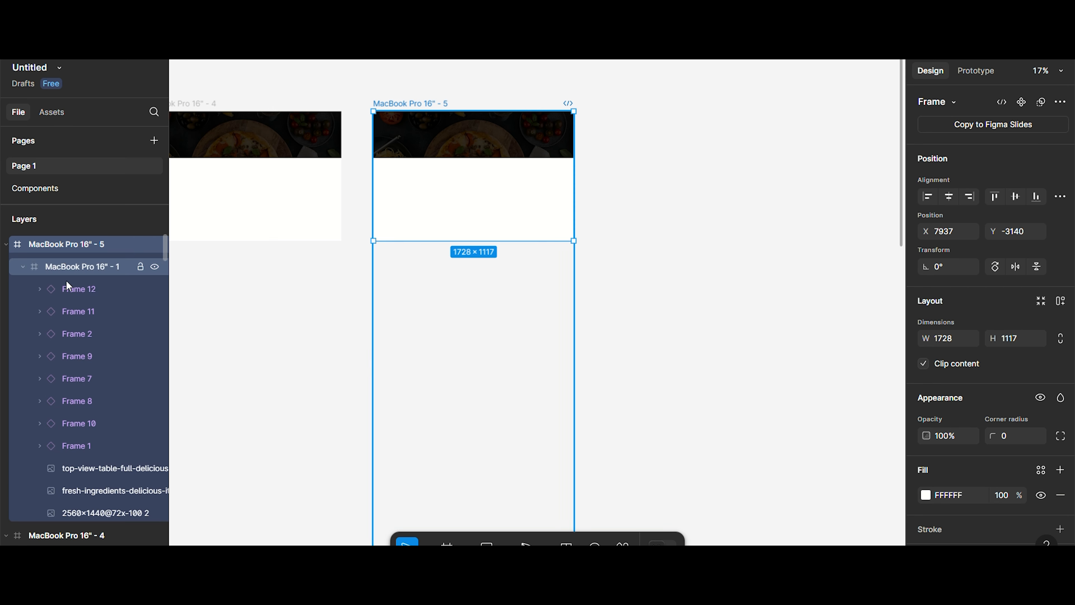
{"action": "left_click", "coordinate": [74, 289]}
{"action": "left_click", "coordinate": [90, 446], "text": "shift"}
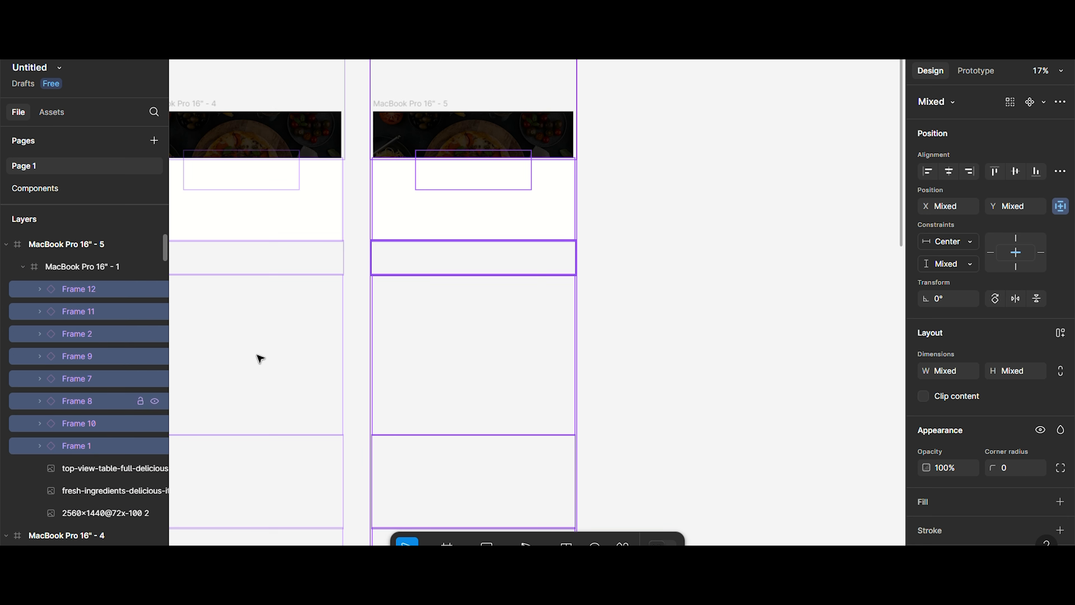
{"action": "left_click", "coordinate": [109, 488]}
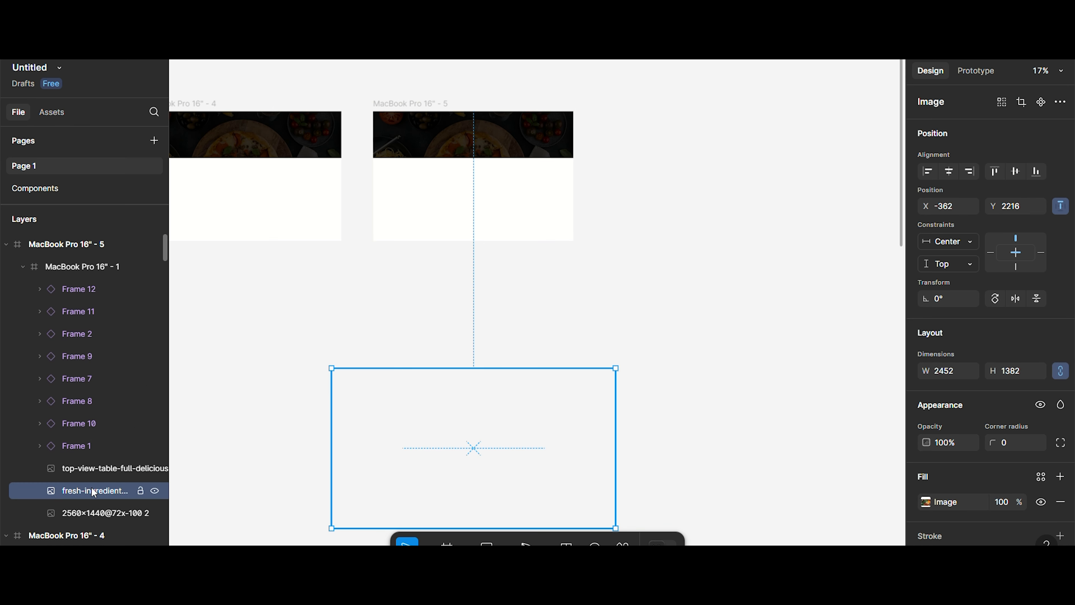
{"action": "left_click", "coordinate": [108, 468]}
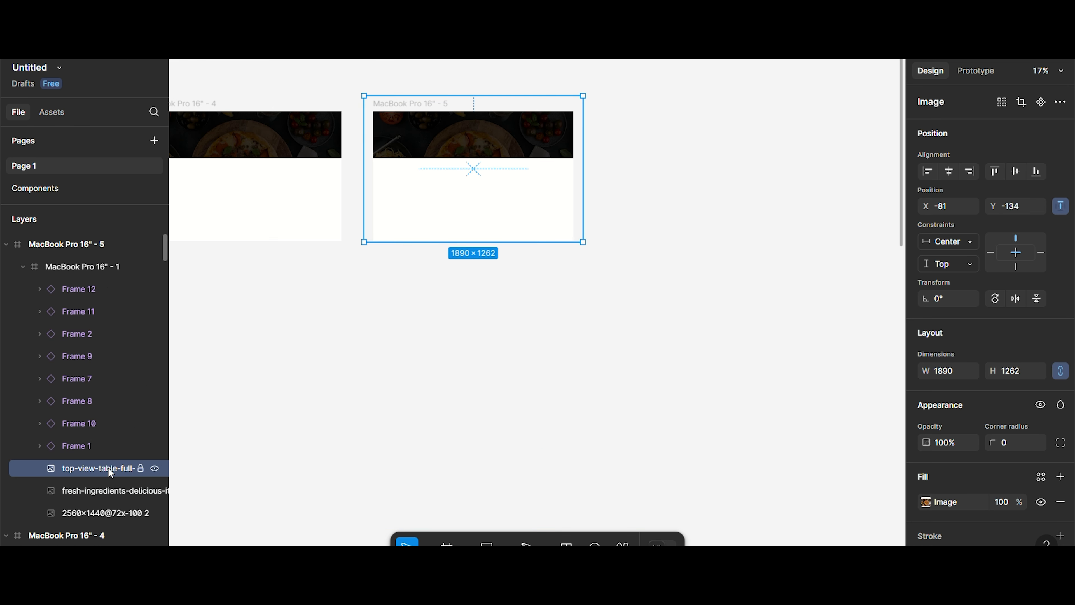
{"action": "left_click", "coordinate": [103, 513]}
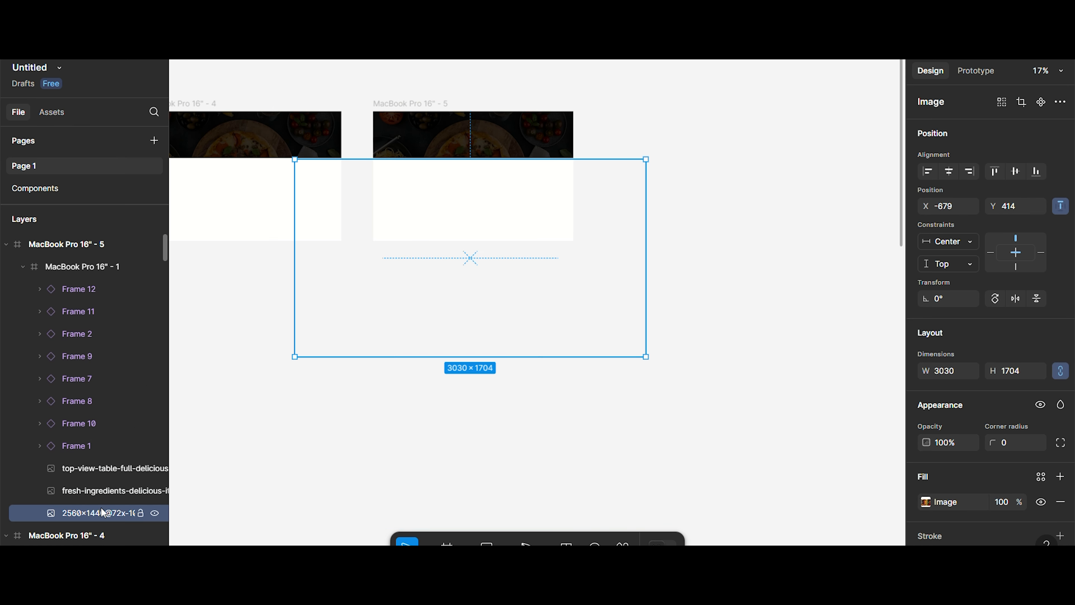
{"action": "left_click", "coordinate": [84, 442]}
{"action": "left_click", "coordinate": [105, 289], "text": "shift"}
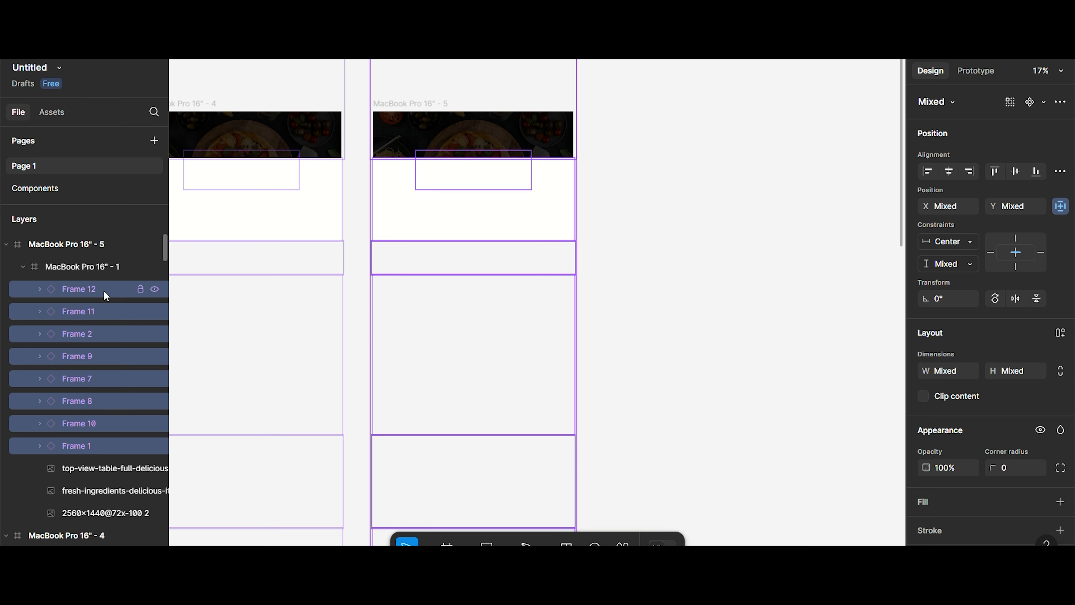
{"action": "left_click", "coordinate": [112, 500]}
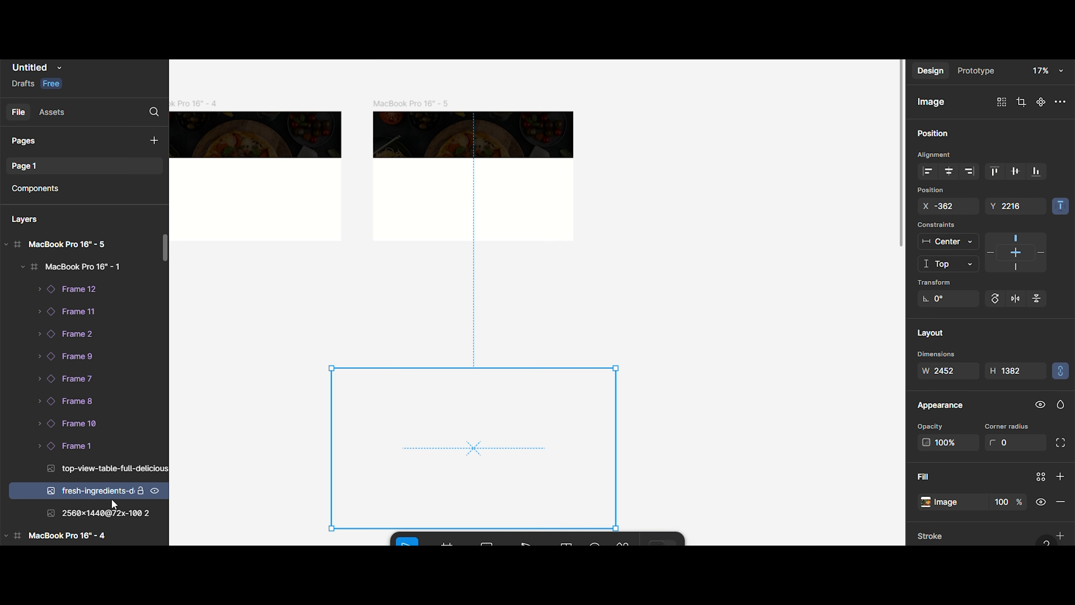
Step: In MacBook Pro 16" - 5, move the eight component frames and the fresh-ingredients image up together until the second banner sits fully inside the visible frame
{"action": "left_click", "coordinate": [99, 445]}
{"action": "left_click", "coordinate": [93, 290]}
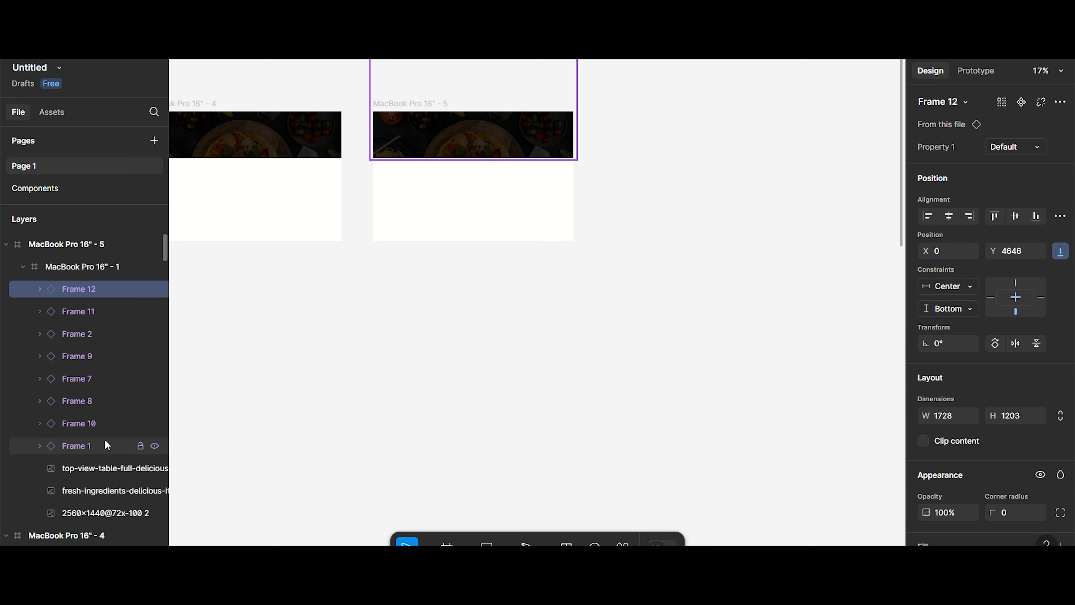
{"action": "left_click", "coordinate": [107, 445], "text": "shift"}
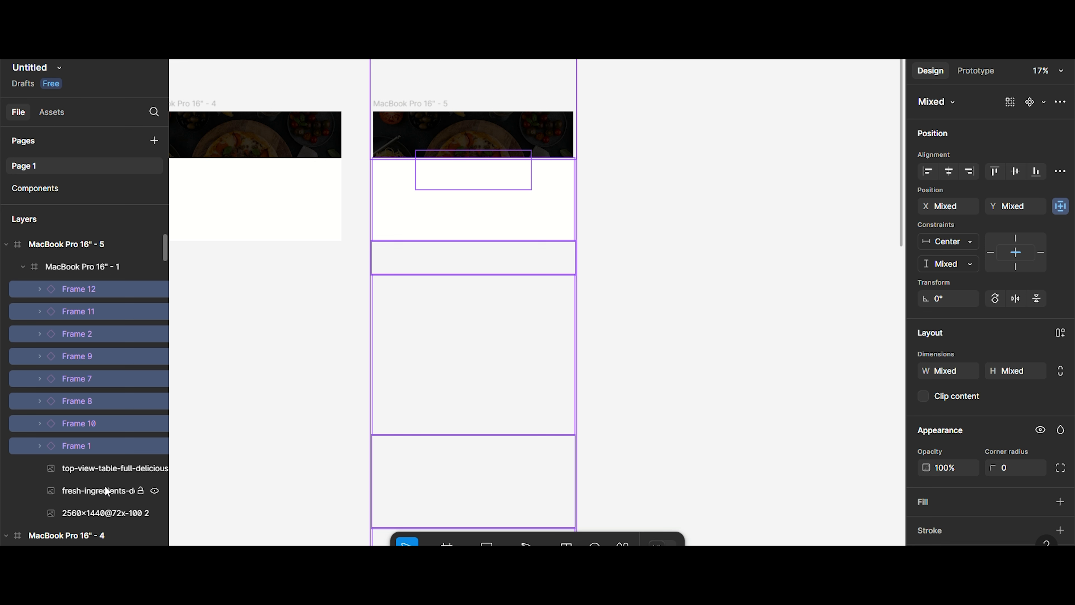
{"action": "left_click", "coordinate": [114, 499], "text": "ctrl"}
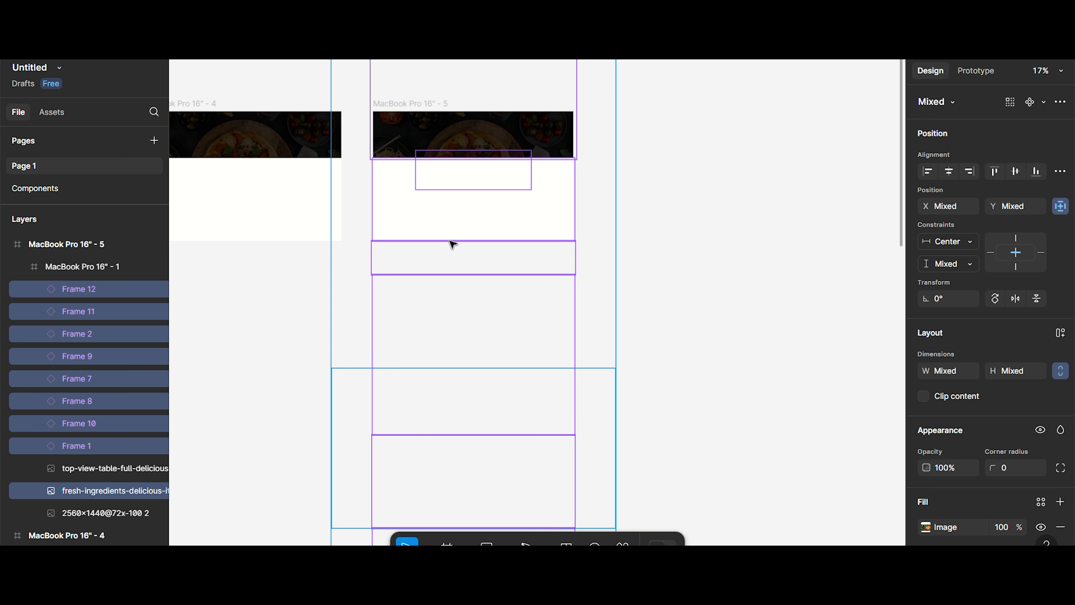
{"action": "key", "text": "shift+Up"}
{"action": "key", "text": "shift+Up"}
{"action": "key", "text": "shift+Up"}
{"action": "key", "text": "shift+Up"}
{"action": "key", "text": "shift+Up"}
{"action": "key", "text": "shift+Up"}
{"action": "key", "text": "shift+Up"}
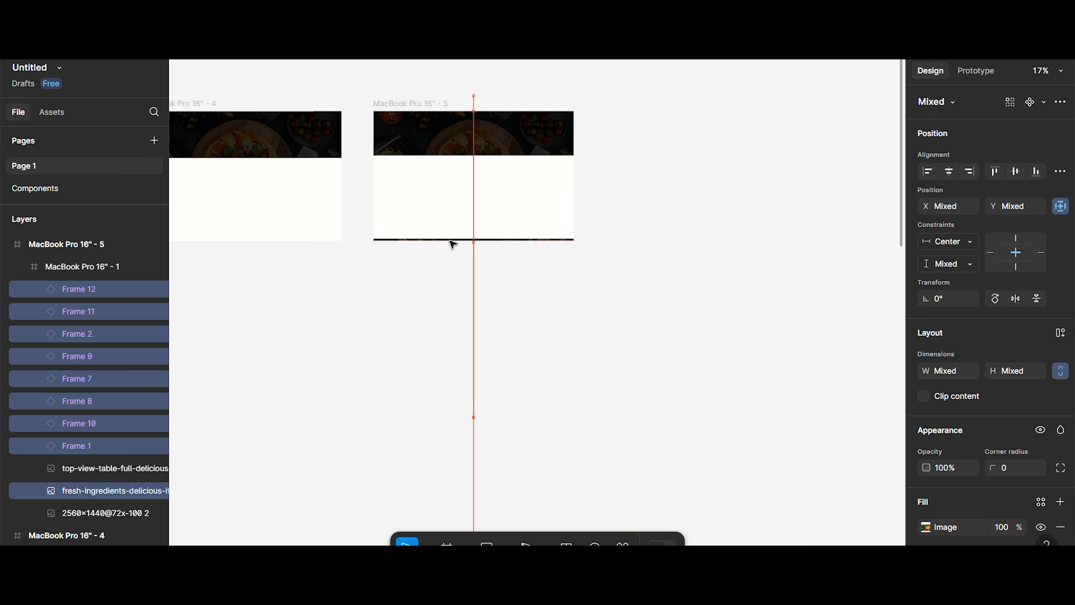
{"action": "key", "text": "shift+Up"}
{"action": "key", "text": "shift+Up"}
{"action": "key", "text": "shift+Up"}
{"action": "key", "text": "shift+Up"}
{"action": "key", "text": "shift+Up"}
{"action": "key", "text": "shift+Up"}
{"action": "key", "text": "shift+Up"}
{"action": "key", "text": "shift+Up"}
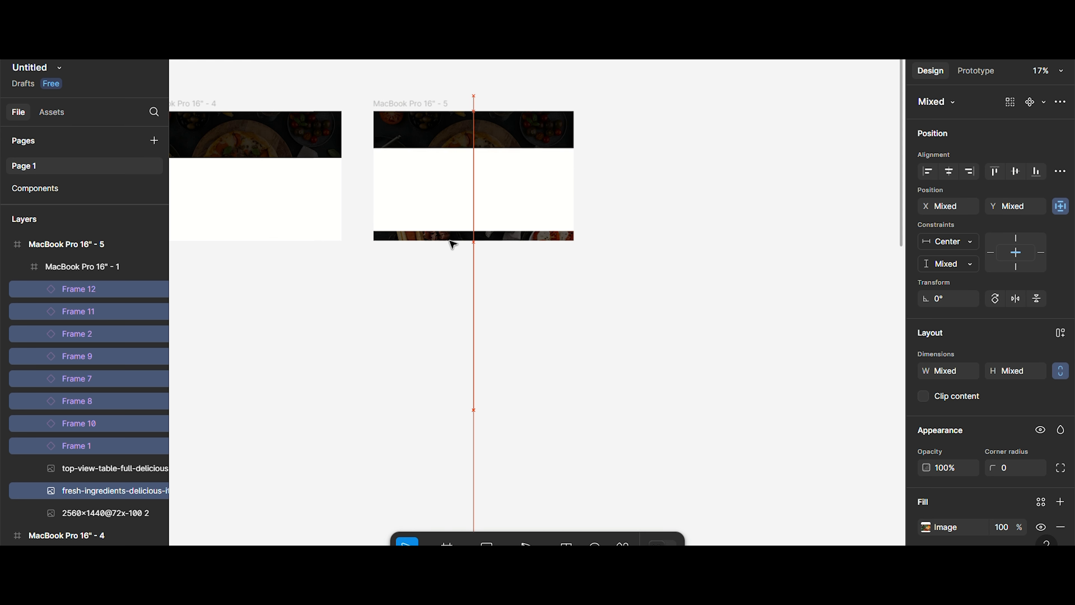
{"action": "key", "text": "shift+Up"}
{"action": "key", "text": "shift+Up"}
{"action": "key", "text": "shift+Up"}
{"action": "key", "text": "shift+Up"}
{"action": "key", "text": "shift+Up"}
{"action": "key", "text": "shift+Up"}
{"action": "key", "text": "shift+Up"}
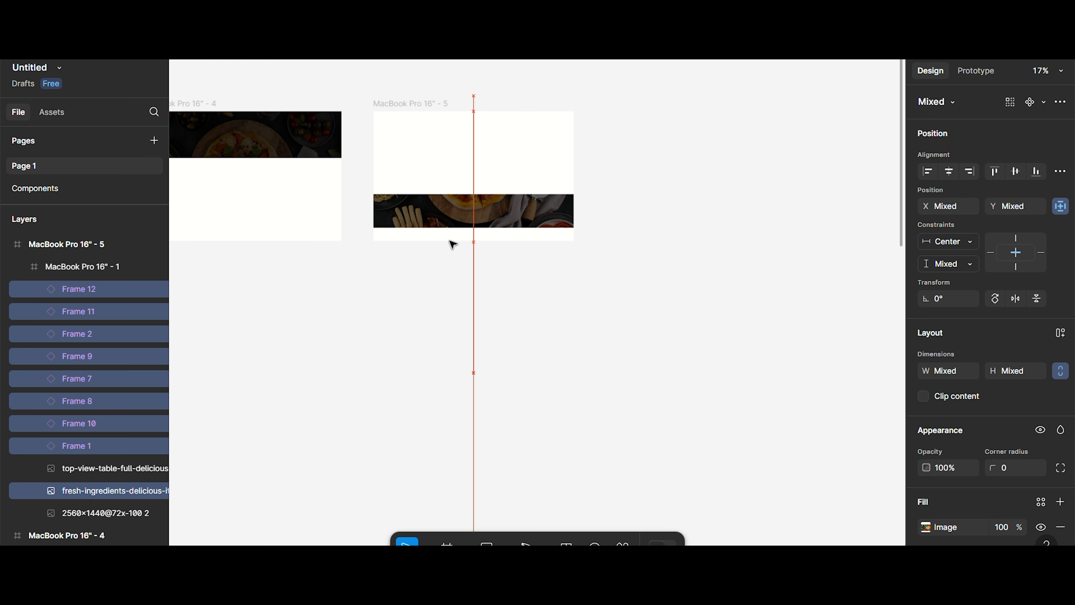
Step: In MacBook Pro 16" - 5, reorder the 2560×1440@72x-100 2 image above the top-view-table image and align it to the page's upper edge
{"action": "left_click", "coordinate": [69, 514]}
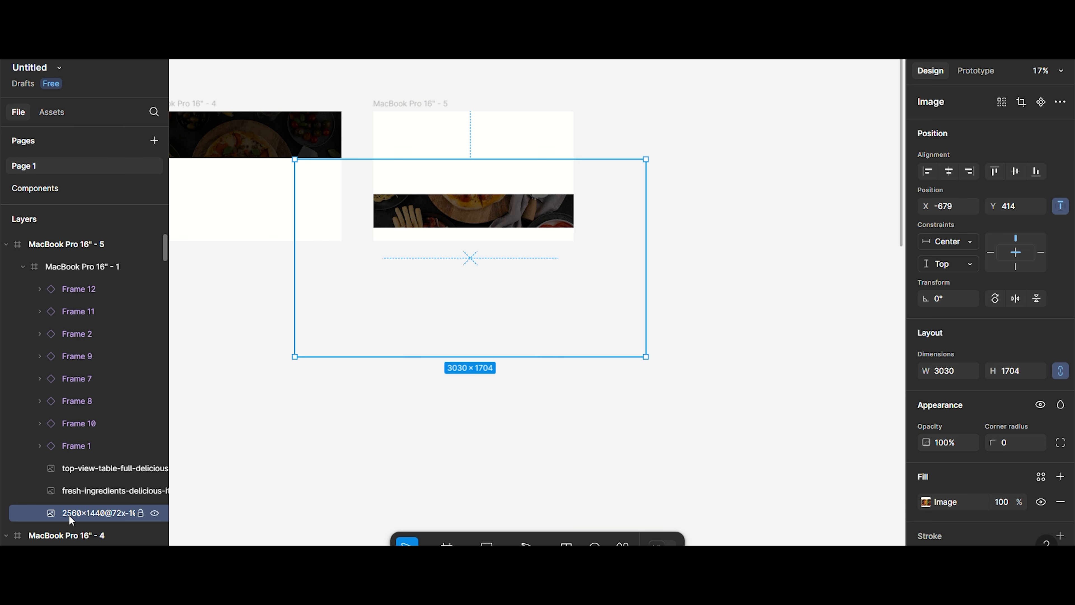
{"action": "left_click_drag", "start_coordinate": [85, 511], "coordinate": [85, 463]}
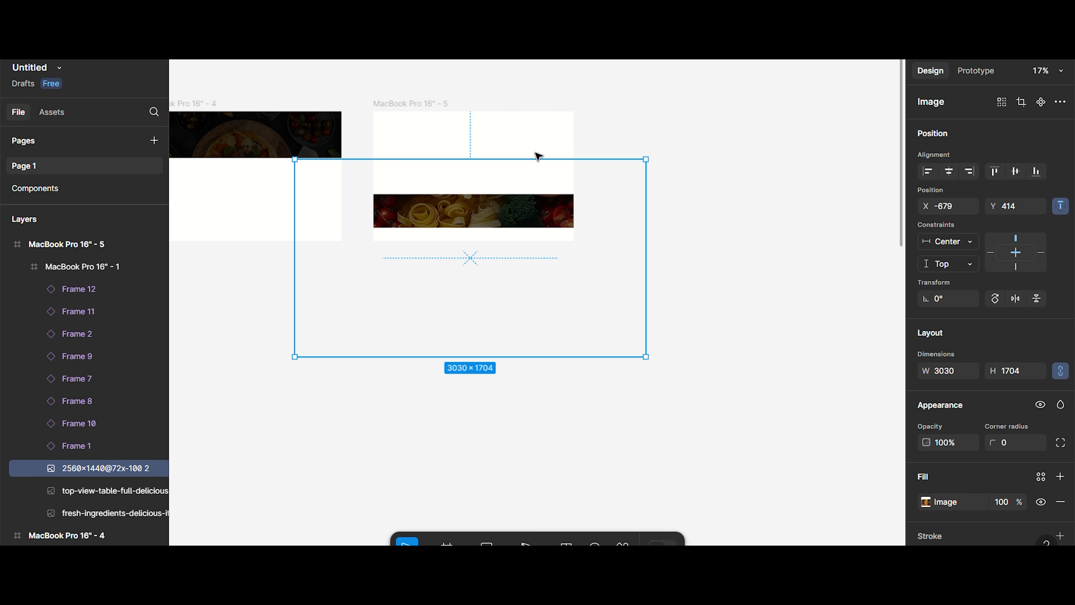
{"action": "left_click", "coordinate": [995, 172]}
{"action": "scroll", "coordinate": [614, 178], "scroll_direction": "right", "scroll_amount": 5}
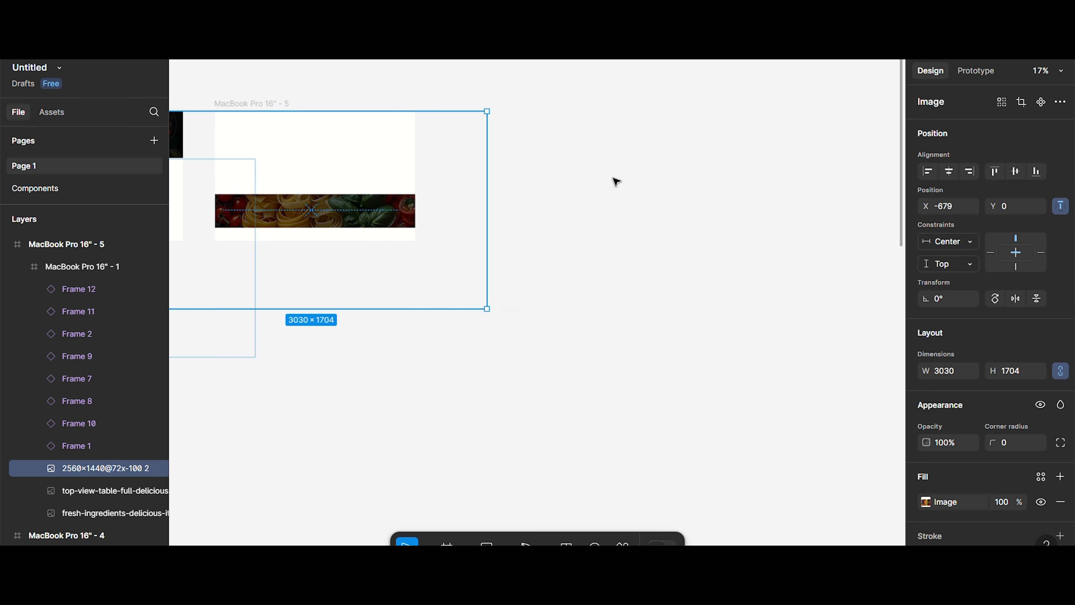
{"action": "scroll", "coordinate": [567, 175], "scroll_direction": "left", "scroll_amount": 2}
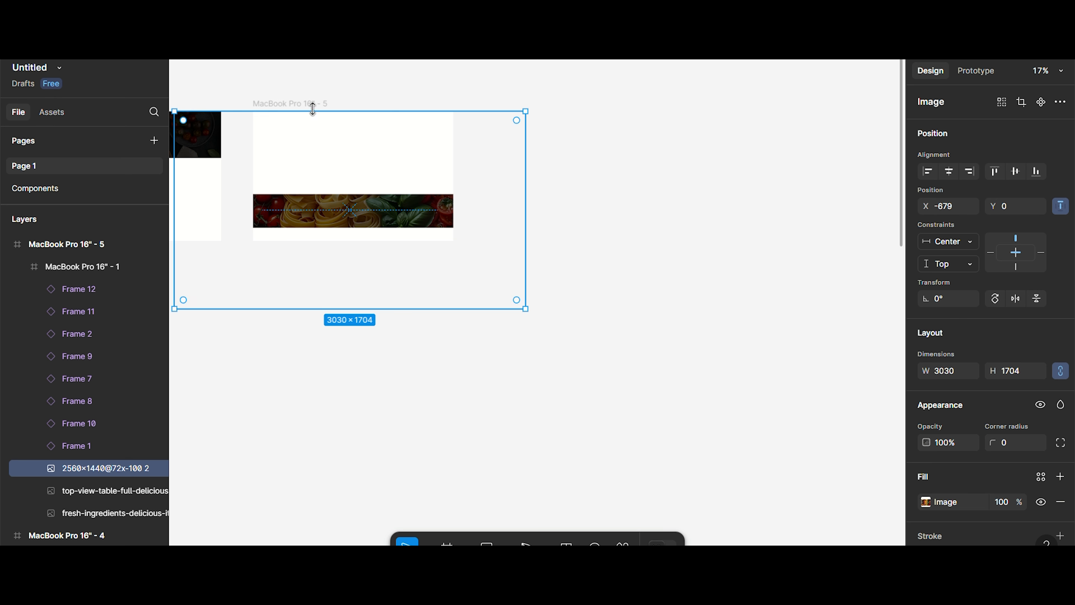
{"action": "scroll", "coordinate": [403, 153], "scroll_direction": "left", "scroll_amount": 5}
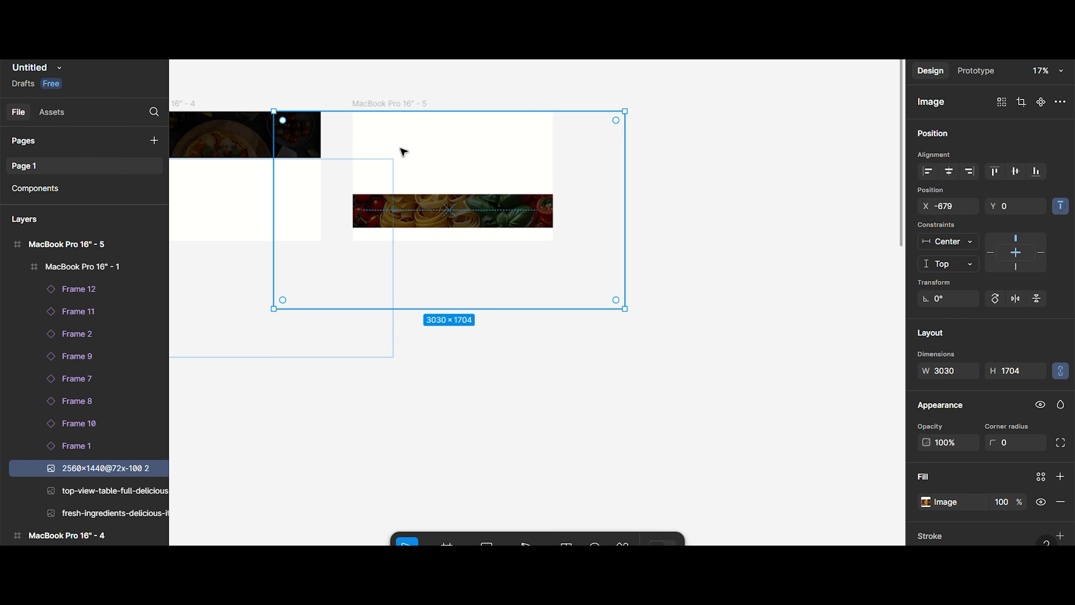
{"action": "scroll", "coordinate": [403, 153], "scroll_direction": "right", "scroll_amount": 4}
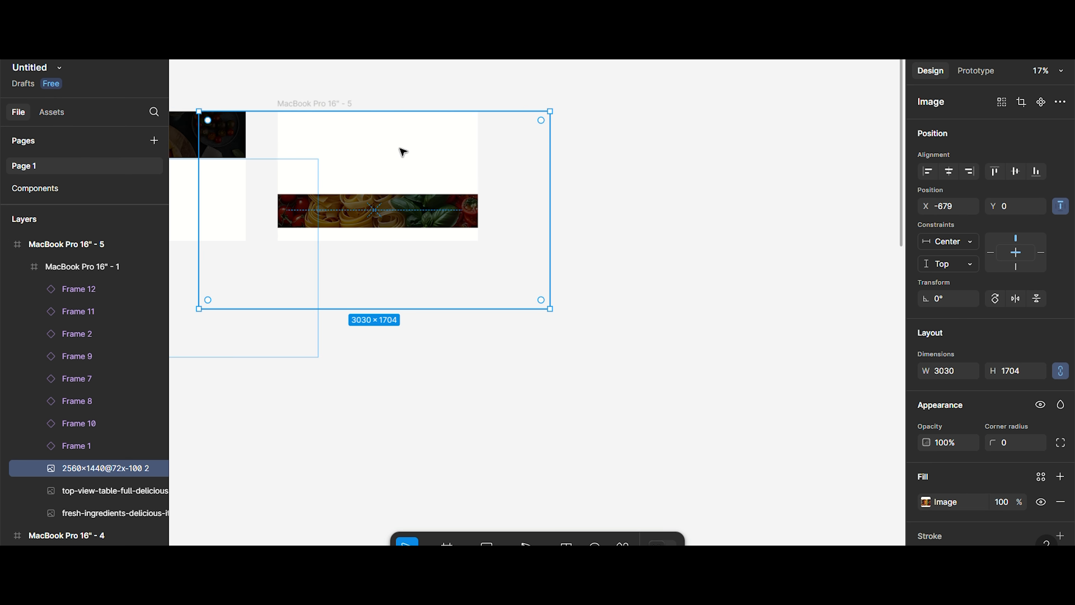
{"action": "left_click", "coordinate": [335, 99]}
{"action": "scroll", "coordinate": [519, 137], "scroll_direction": "right", "scroll_amount": 3}
{"action": "scroll", "coordinate": [431, 176], "scroll_direction": "down", "scroll_amount": 2}
{"action": "scroll", "coordinate": [434, 177], "scroll_direction": "right", "scroll_amount": 2}
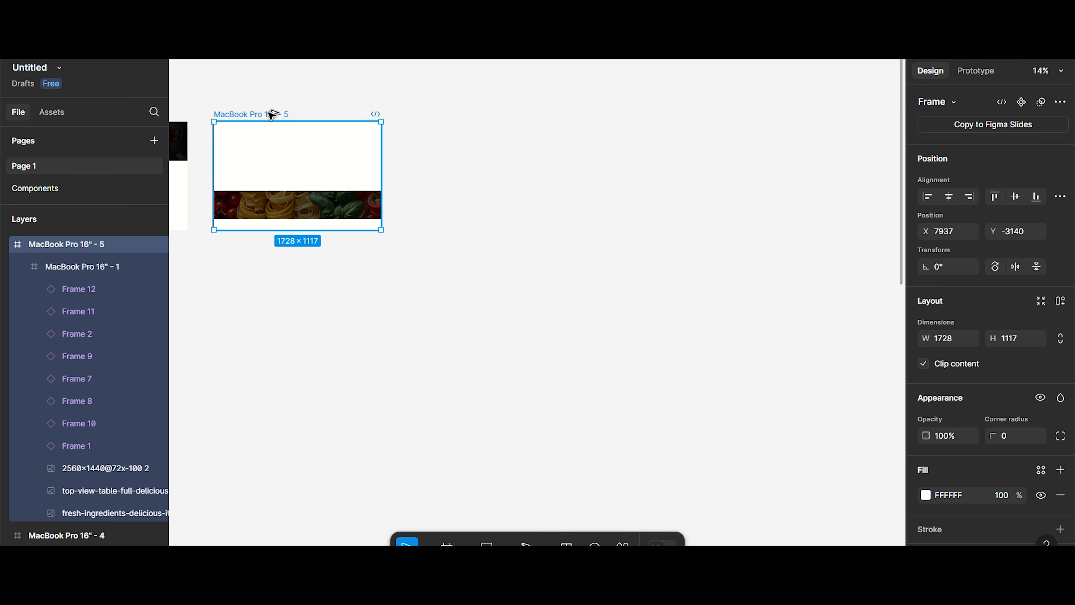
{"action": "scroll", "coordinate": [408, 214], "scroll_direction": "left", "scroll_amount": 5}
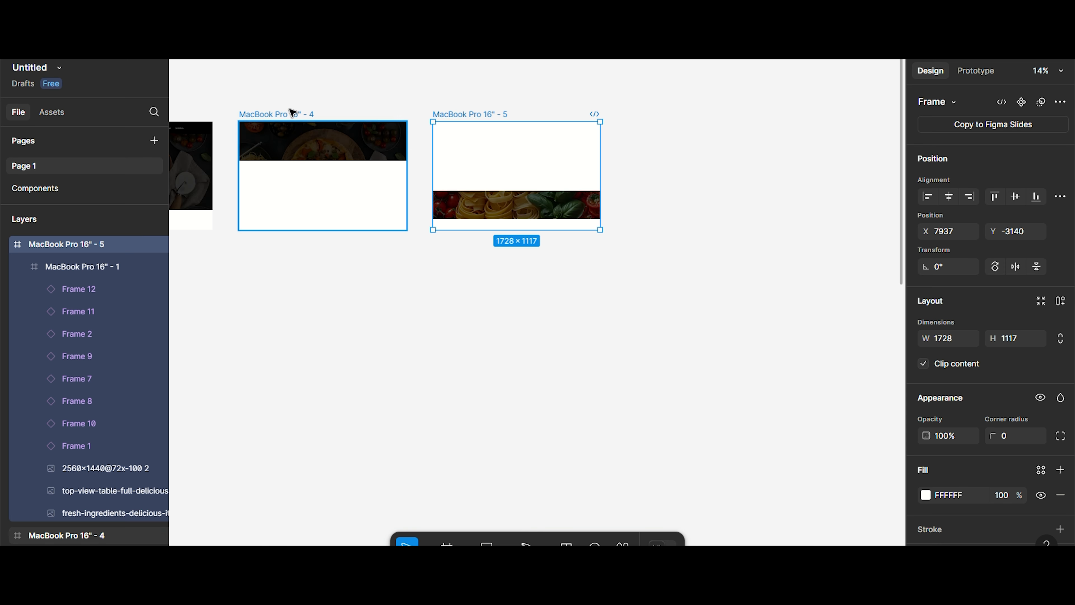
Step: In MacBook Pro 16" - 4, place the 2560×1440@72x-100 2 image between the top-view-table and fresh-ingredients layers and align it to the page's upper edge
{"action": "left_click", "coordinate": [292, 112]}
{"action": "scroll", "coordinate": [136, 503], "scroll_direction": "down", "scroll_amount": 5}
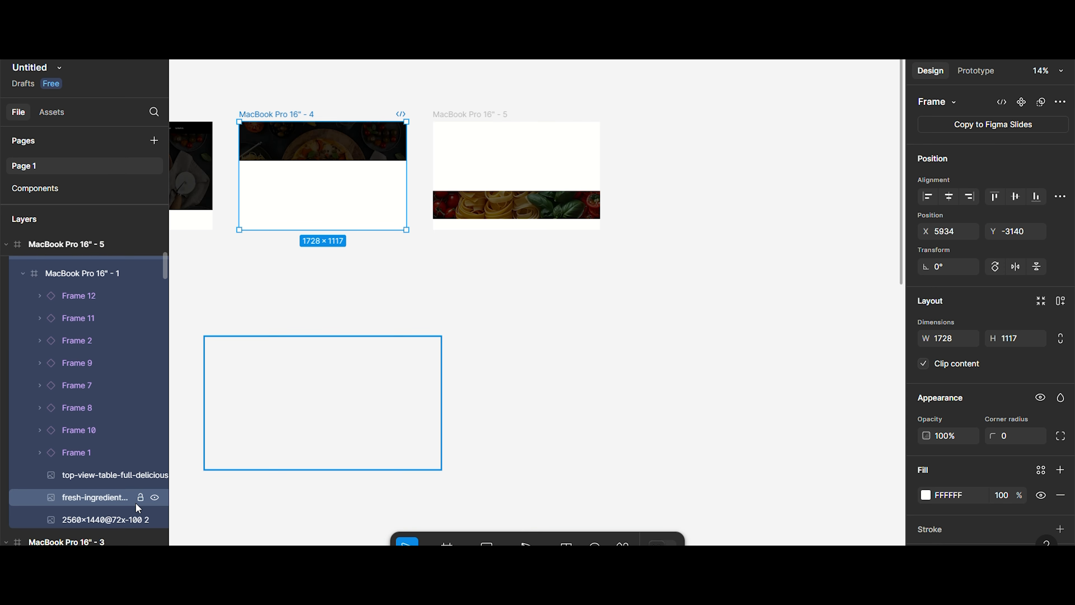
{"action": "scroll", "coordinate": [138, 508], "scroll_direction": "down", "scroll_amount": 3}
{"action": "left_click", "coordinate": [104, 432]}
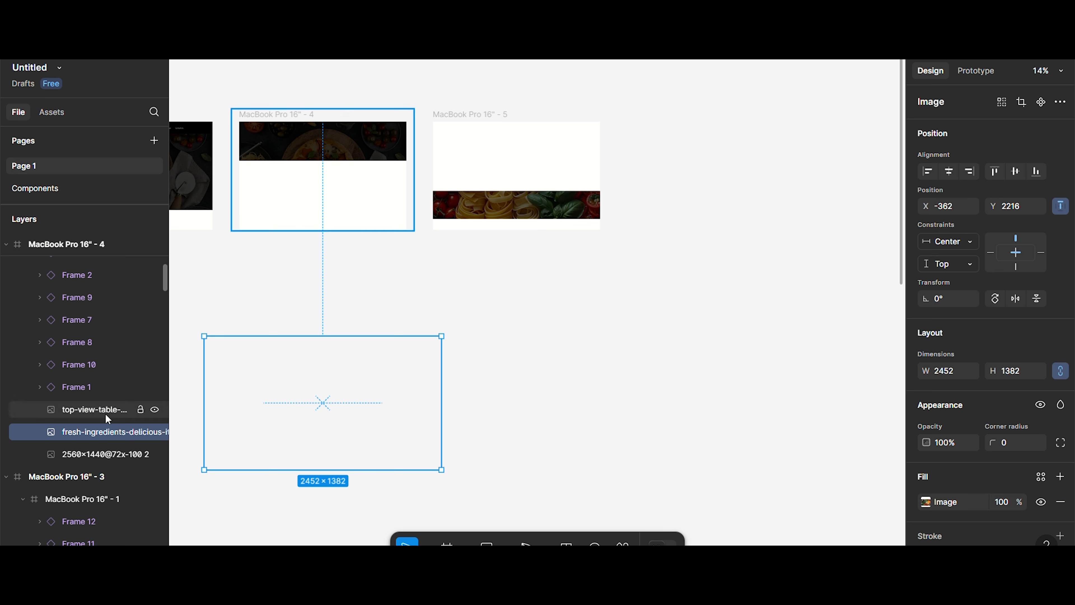
{"action": "left_click", "coordinate": [106, 415]}
{"action": "left_click", "coordinate": [104, 455]}
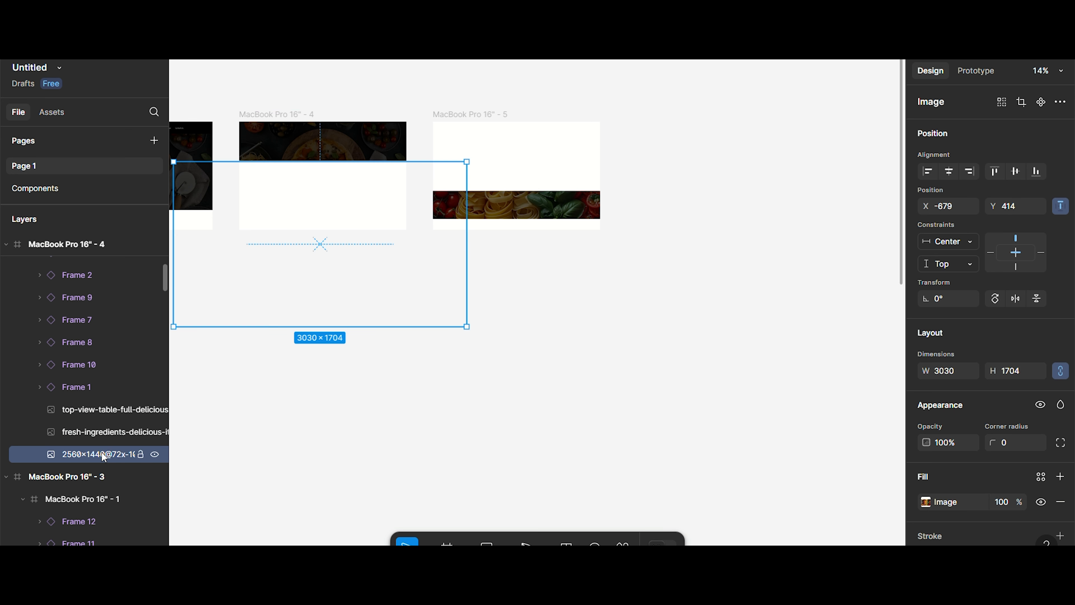
{"action": "left_click_drag", "start_coordinate": [105, 457], "coordinate": [110, 410]}
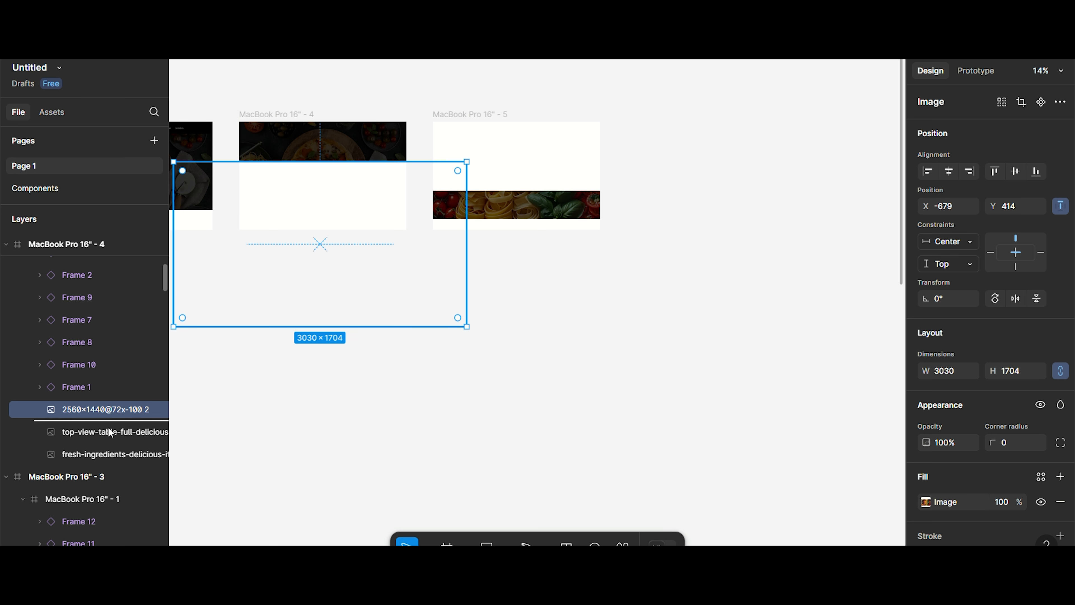
{"action": "left_click_drag", "start_coordinate": [112, 410], "coordinate": [113, 443]}
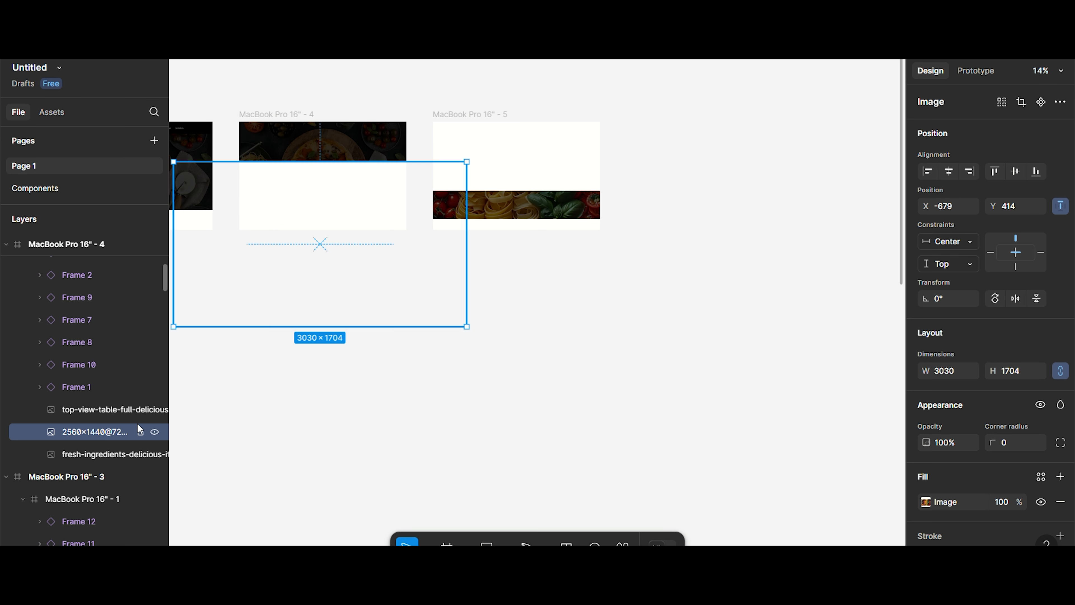
{"action": "left_click", "coordinate": [999, 175]}
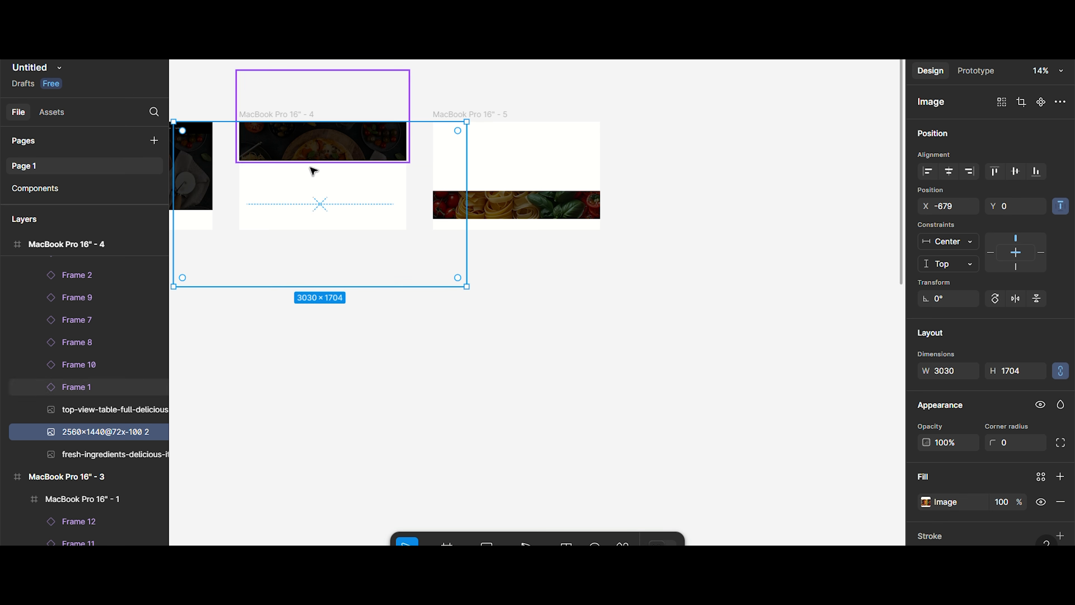
Step: Duplicate the MacBook Pro 16" - 5 frame and place the copy beside it at the same height
{"action": "left_click", "coordinate": [508, 113]}
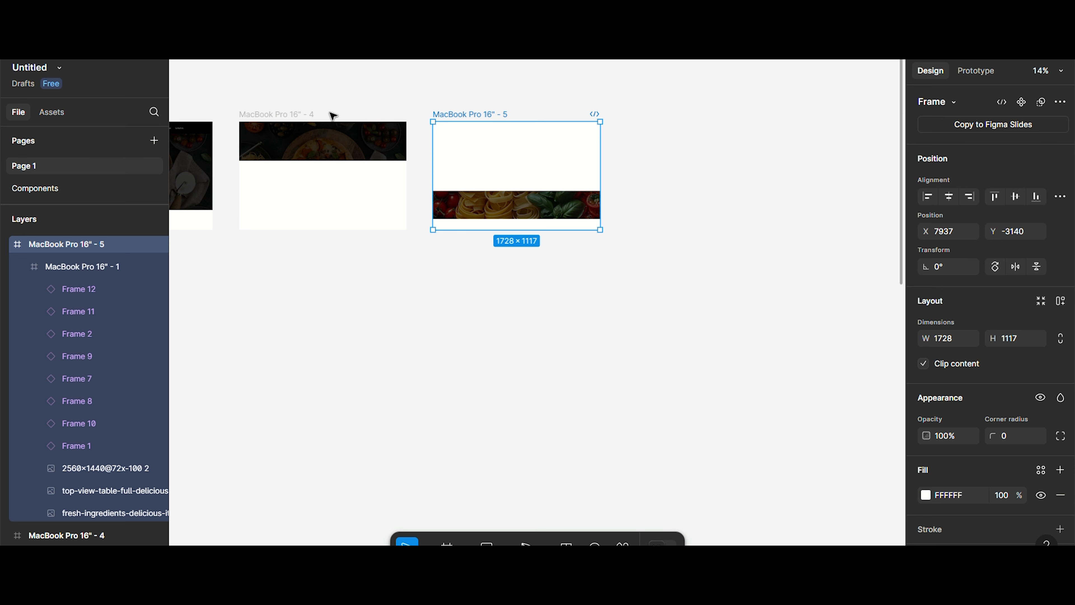
{"action": "scroll", "coordinate": [473, 137], "scroll_direction": "right", "scroll_amount": 5}
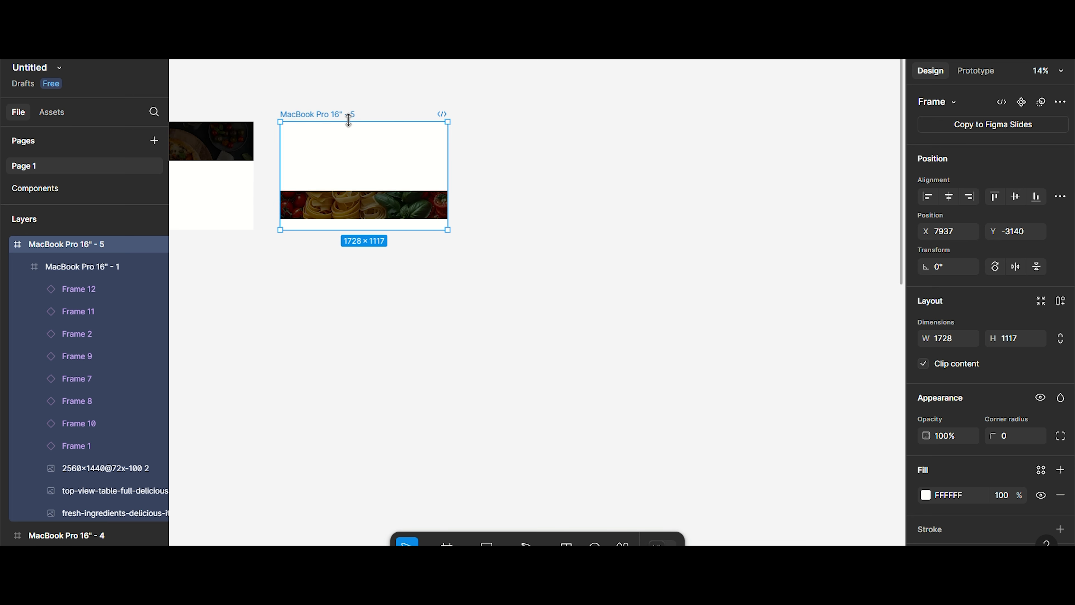
{"action": "left_click_drag", "start_coordinate": [368, 135], "coordinate": [538, 138], "text": "alt"}
{"action": "scroll", "coordinate": [568, 152], "scroll_direction": "right", "scroll_amount": 3}
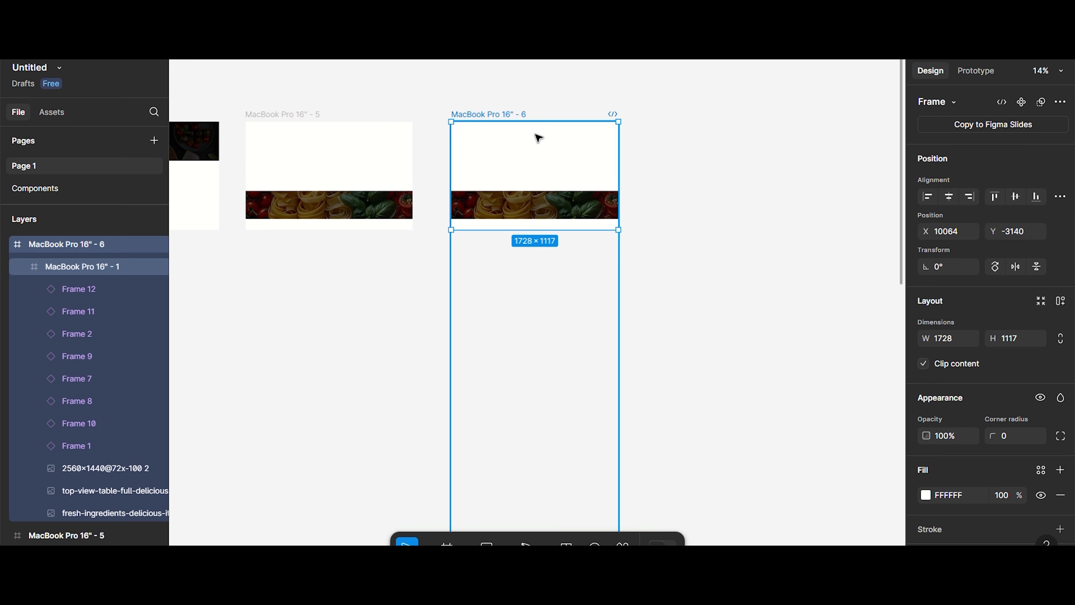
{"action": "scroll", "coordinate": [539, 138], "scroll_direction": "right", "scroll_amount": 5}
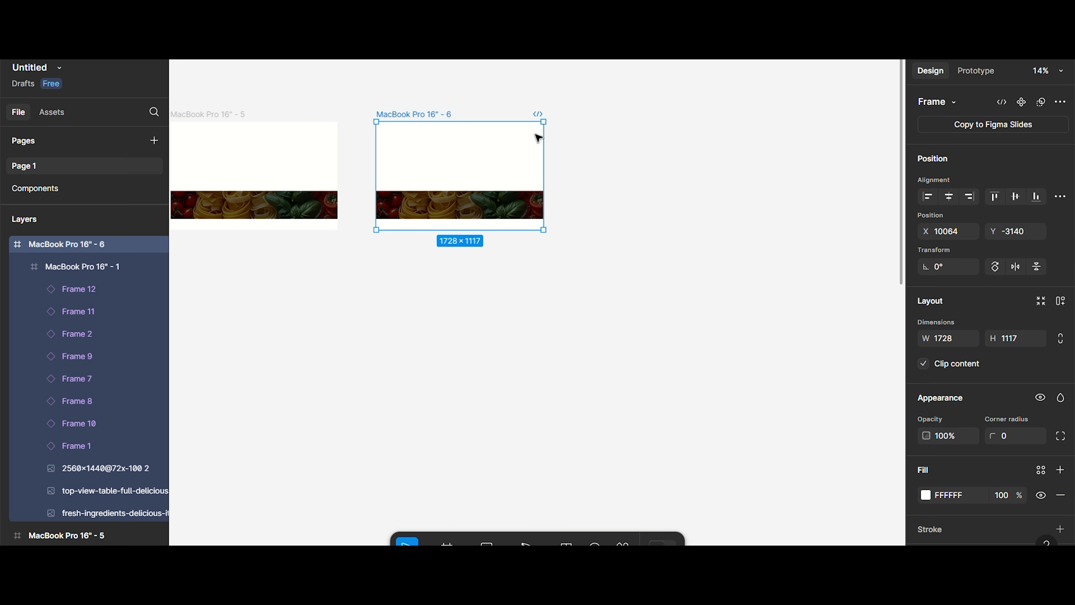
Step: In MacBook Pro 16" - 6, move the eight component frames and the fresh-ingredients image up about 1170 px until the second banner leaves the visible frame
{"action": "left_click", "coordinate": [97, 293]}
{"action": "left_click", "coordinate": [107, 441], "text": "shift"}
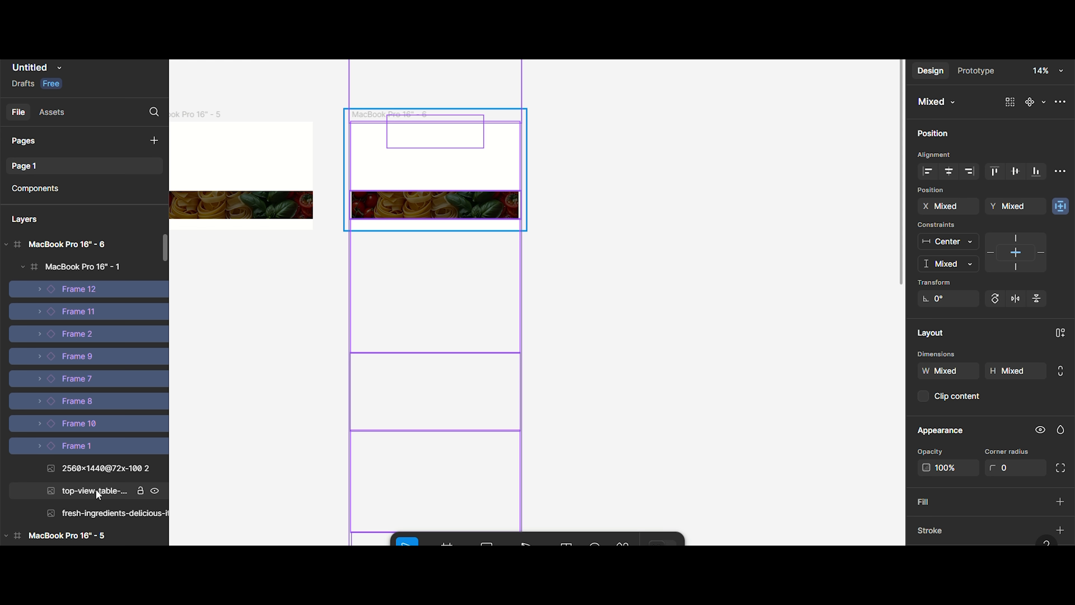
{"action": "left_click", "coordinate": [101, 512]}
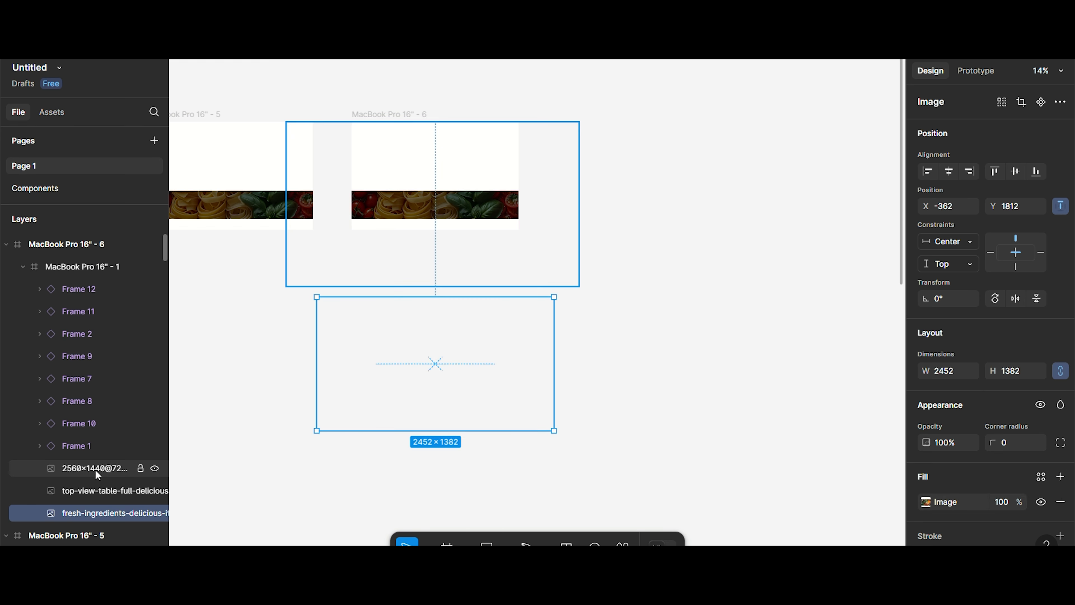
{"action": "left_click", "coordinate": [89, 293]}
{"action": "left_click", "coordinate": [108, 446], "text": "shift"}
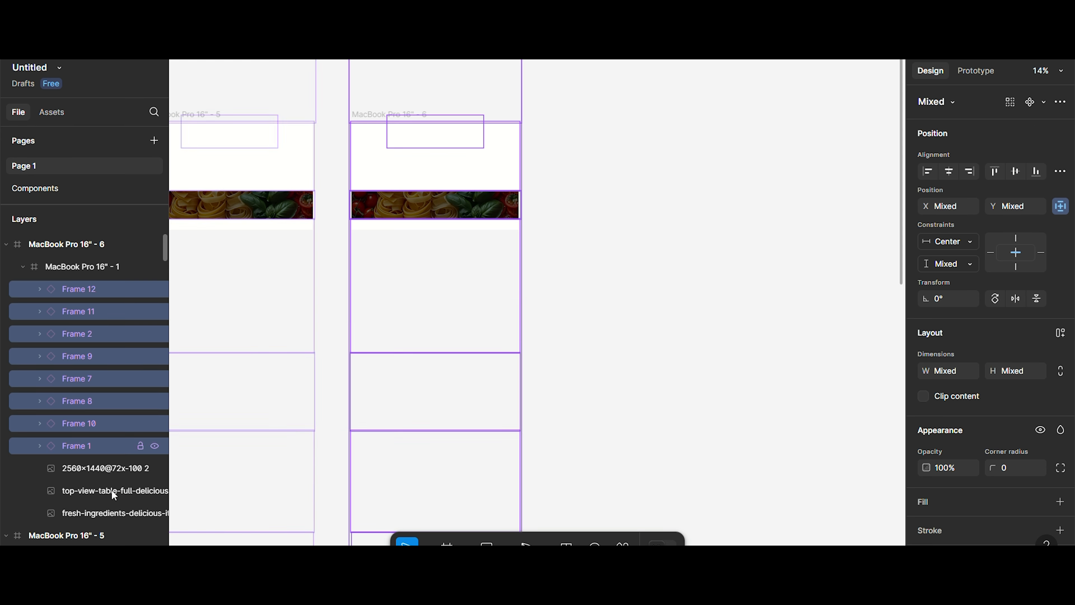
{"action": "left_click", "coordinate": [110, 508], "text": "shift"}
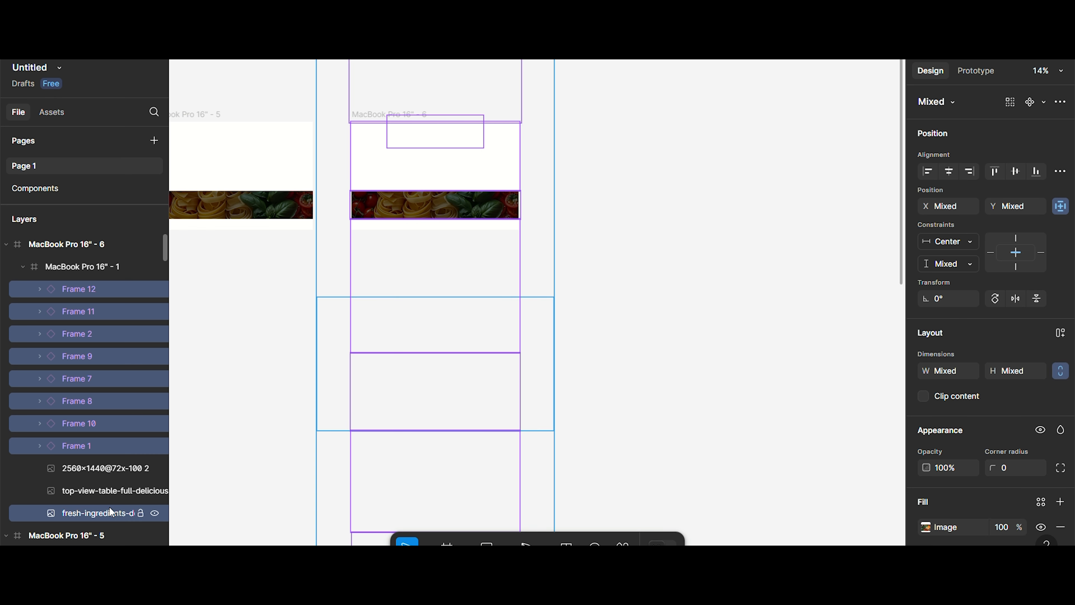
{"action": "key", "text": "shift+Up"}
{"action": "key", "text": "shift+Up"}
{"action": "key", "text": "shift+Up"}
{"action": "key", "text": "shift+Up"}
{"action": "key", "text": "shift+Up"}
{"action": "key", "text": "shift+Up"}
{"action": "key", "text": "shift+Up"}
{"action": "key", "text": "shift+Up"}
{"action": "key", "text": "shift+Up"}
{"action": "key", "text": "shift+Up"}
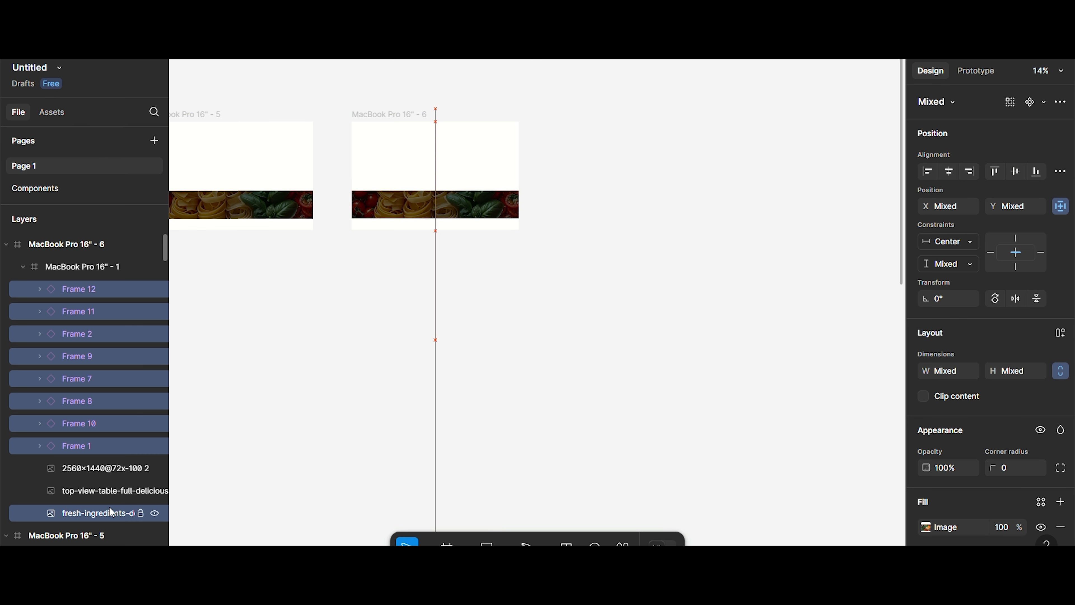
{"action": "key", "text": "shift+Up"}
{"action": "key", "text": "shift+Up"}
{"action": "key", "text": "shift+Up"}
{"action": "key", "text": "shift+Up"}
{"action": "key", "text": "shift+Up"}
{"action": "key", "text": "shift+Up"}
{"action": "key", "text": "shift+Up"}
{"action": "key", "text": "shift+Up"}
{"action": "key", "text": "shift+Up"}
{"action": "key", "text": "shift+Up"}
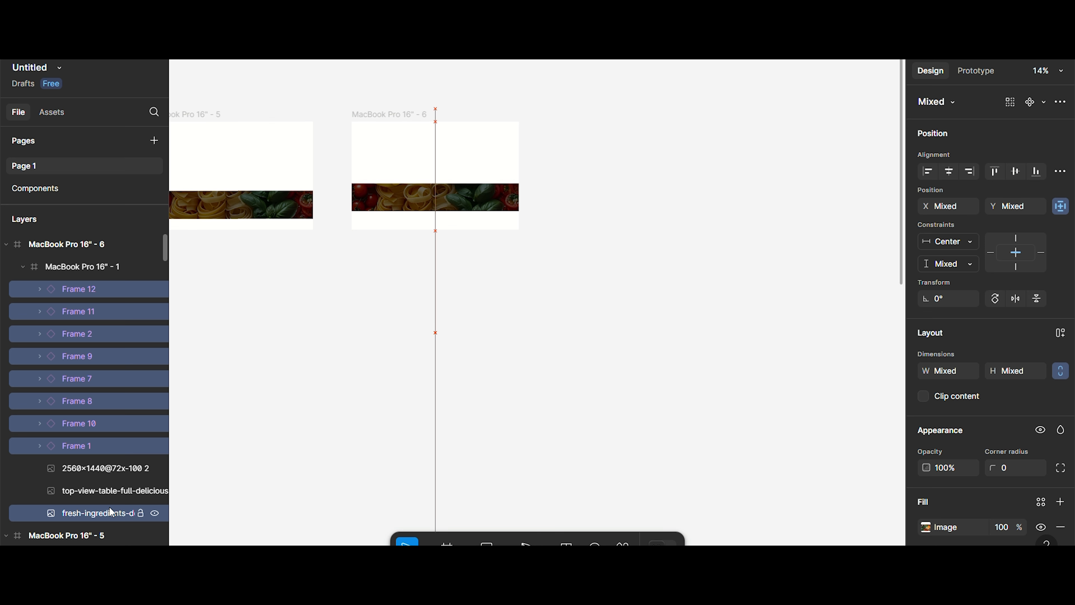
{"action": "key", "text": "shift+Up"}
{"action": "key", "text": "shift+Up"}
{"action": "key", "text": "shift+Up"}
{"action": "key", "text": "shift+Up"}
{"action": "key", "text": "shift+Up"}
{"action": "key", "text": "shift+Up"}
{"action": "key", "text": "shift+Up"}
{"action": "key", "text": "shift+Up"}
{"action": "key", "text": "shift+Up"}
{"action": "key", "text": "shift+Up"}
{"action": "key", "text": "shift+Up"}
{"action": "key", "text": "shift+Up"}
{"action": "key", "text": "shift+Up"}
{"action": "key", "text": "shift+Up"}
{"action": "key", "text": "shift+Up"}
{"action": "key", "text": "shift+Up"}
{"action": "key", "text": "shift+Up"}
{"action": "key", "text": "shift+Up"}
{"action": "key", "text": "shift+Up"}
{"action": "key", "text": "shift+Up"}
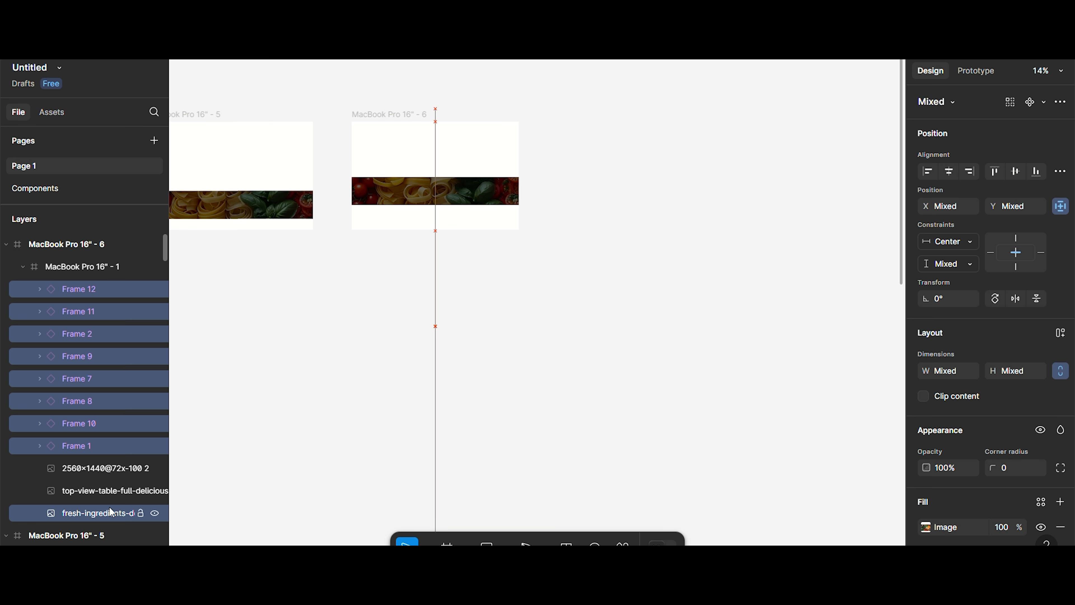
{"action": "key", "text": "shift+Up"}
{"action": "key", "text": "shift+Up"}
{"action": "key", "text": "shift+Up"}
{"action": "key", "text": "shift+Up"}
{"action": "key", "text": "shift+Up"}
{"action": "key", "text": "shift+Up"}
{"action": "key", "text": "shift+Up"}
{"action": "key", "text": "shift+Up"}
{"action": "key", "text": "shift+Up"}
{"action": "key", "text": "shift+Up"}
{"action": "key", "text": "shift+Up"}
{"action": "key", "text": "shift+Up"}
{"action": "key", "text": "shift+Up"}
{"action": "key", "text": "shift+Up"}
{"action": "key", "text": "shift+Up"}
{"action": "key", "text": "shift+Up"}
{"action": "key", "text": "shift+Up"}
{"action": "key", "text": "shift+Up"}
{"action": "key", "text": "shift+Up"}
{"action": "key", "text": "shift+Up"}
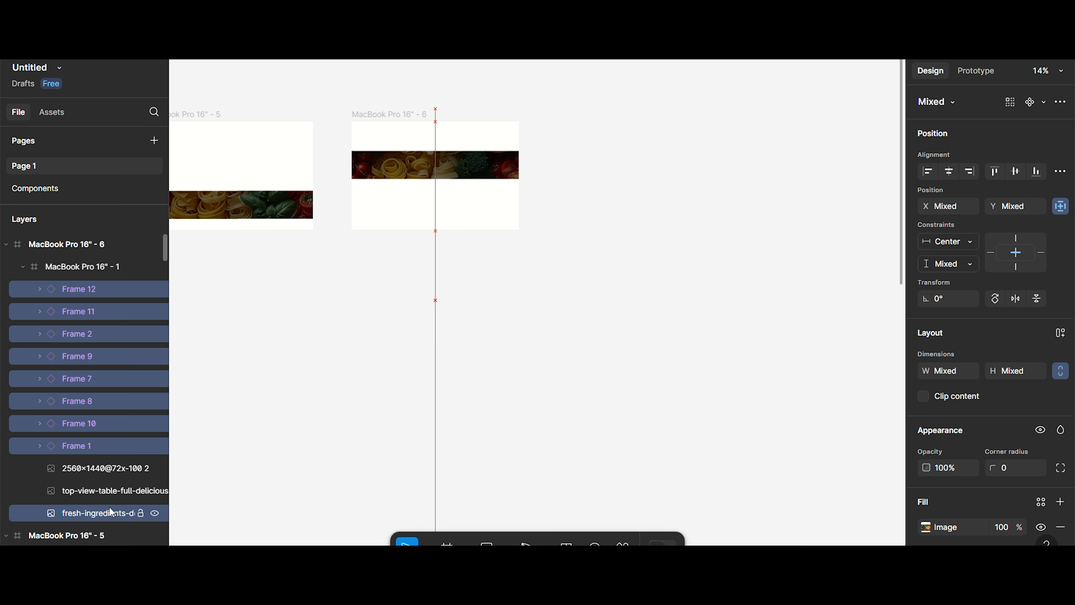
{"action": "key", "text": "shift+Up"}
{"action": "key", "text": "shift+Up"}
{"action": "key", "text": "shift+Up"}
{"action": "key", "text": "shift+Up"}
{"action": "key", "text": "shift+Up"}
{"action": "key", "text": "shift+Up"}
{"action": "key", "text": "shift+Up"}
{"action": "key", "text": "shift+Up"}
{"action": "key", "text": "shift+Up"}
{"action": "key", "text": "shift+Up"}
{"action": "key", "text": "shift+Up"}
{"action": "key", "text": "shift+Up"}
{"action": "key", "text": "shift+Up"}
{"action": "key", "text": "shift+Up"}
{"action": "key", "text": "shift+Up"}
{"action": "key", "text": "shift+Up"}
{"action": "key", "text": "shift+Up"}
{"action": "key", "text": "shift+Up"}
{"action": "key", "text": "shift+Up"}
{"action": "key", "text": "shift+Up"}
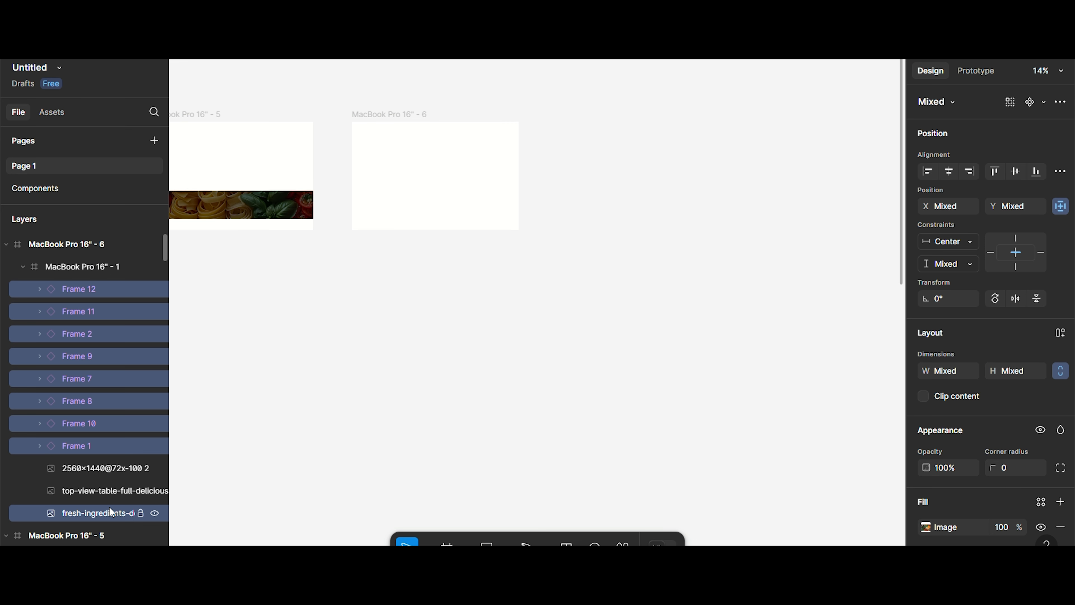
{"action": "key", "text": "shift+Up"}
Step: In MacBook Pro 16" - 6, reorder the fresh-ingredients image above the 2560×1440@72x-100 2 image and align it to the page's upper edge
{"action": "scroll", "coordinate": [425, 148], "scroll_direction": "right", "scroll_amount": 1}
{"action": "scroll", "coordinate": [428, 151], "scroll_direction": "right", "scroll_amount": 5}
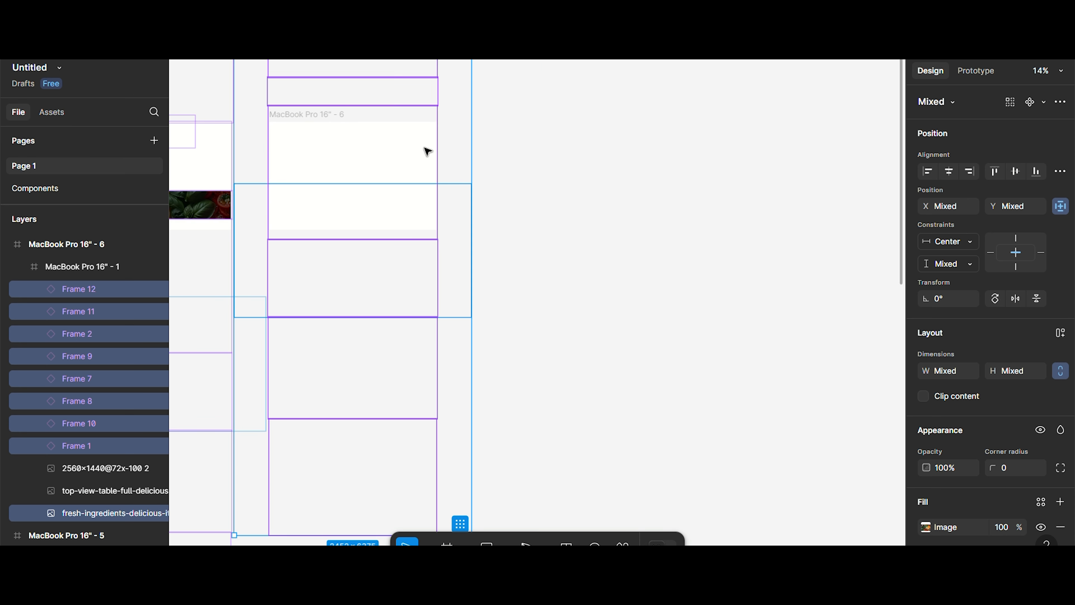
{"action": "left_click", "coordinate": [86, 491]}
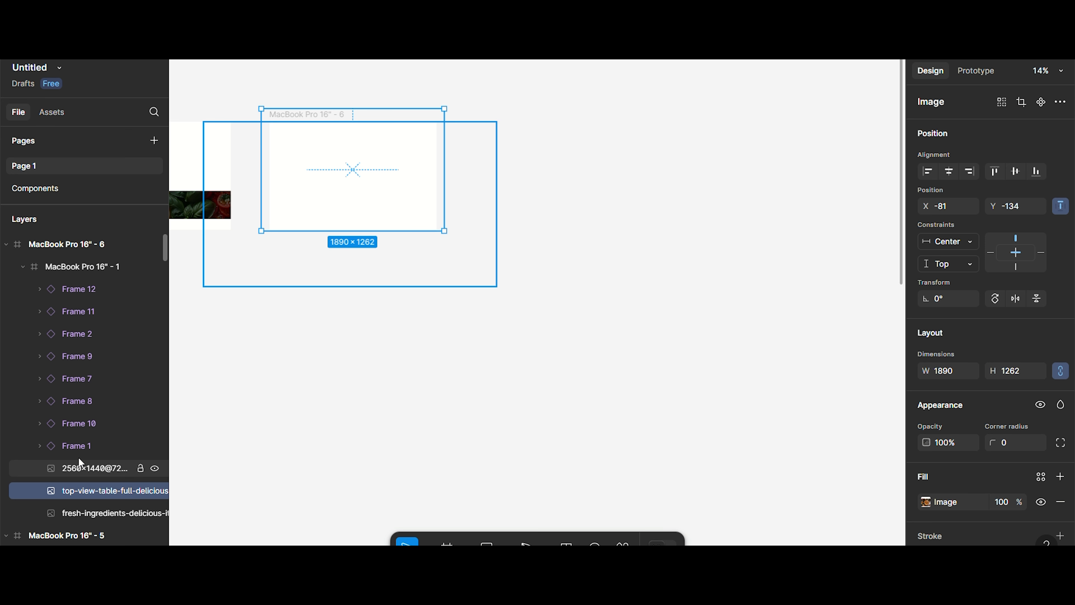
{"action": "left_click", "coordinate": [83, 466]}
{"action": "left_click", "coordinate": [94, 512]}
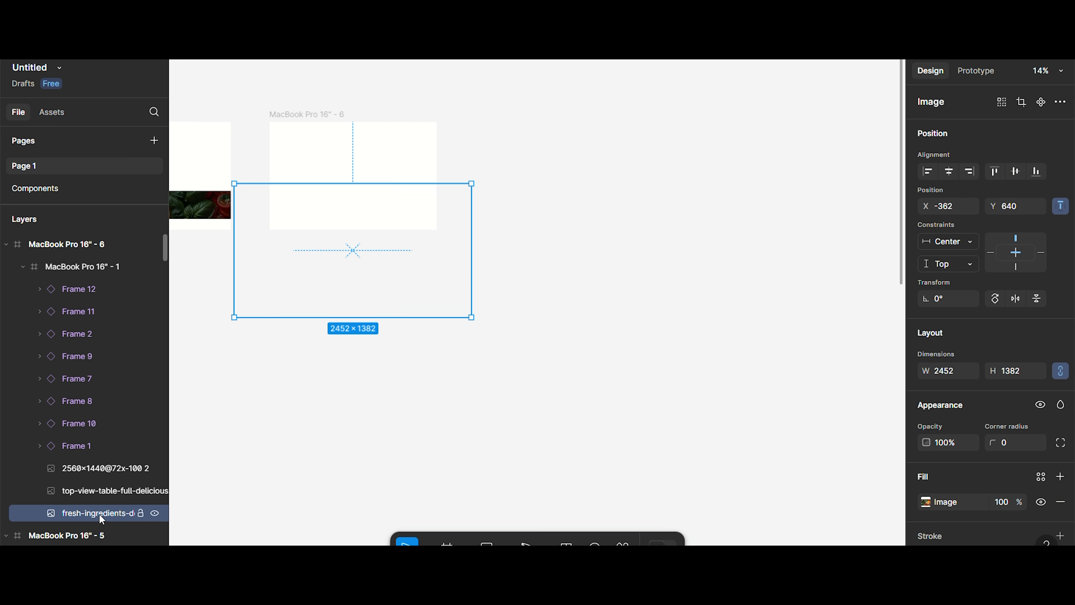
{"action": "left_click_drag", "start_coordinate": [97, 513], "coordinate": [103, 459]}
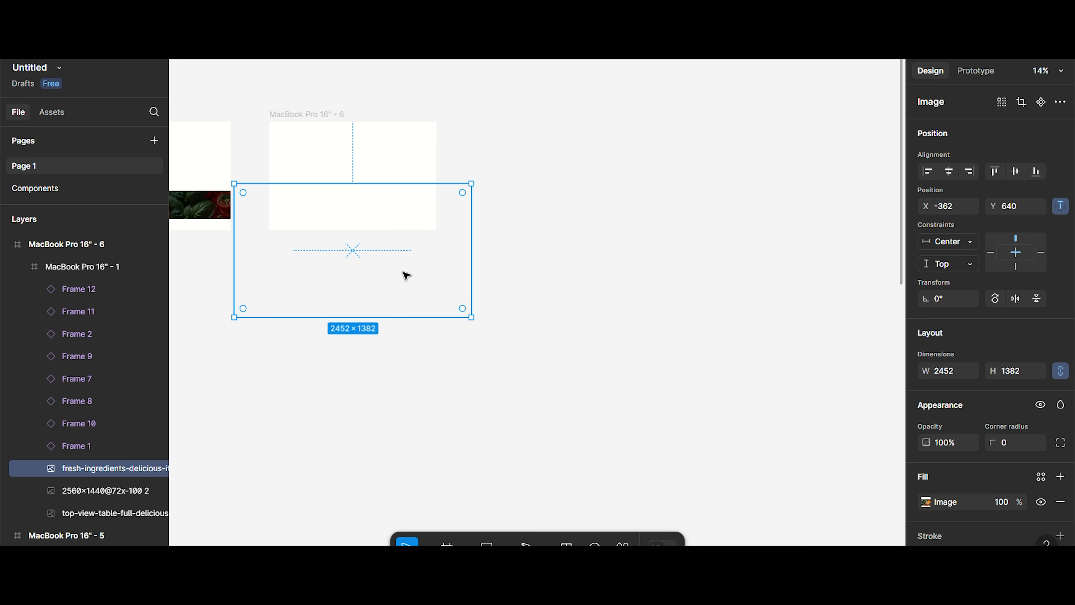
{"action": "left_click", "coordinate": [997, 172]}
Step: Duplicate the MacBook Pro 16" - 6 frame and place the copy beside it at the same height, at about X 12235
{"action": "scroll", "coordinate": [429, 221], "scroll_direction": "right", "scroll_amount": 2}
{"action": "left_click", "coordinate": [294, 118]}
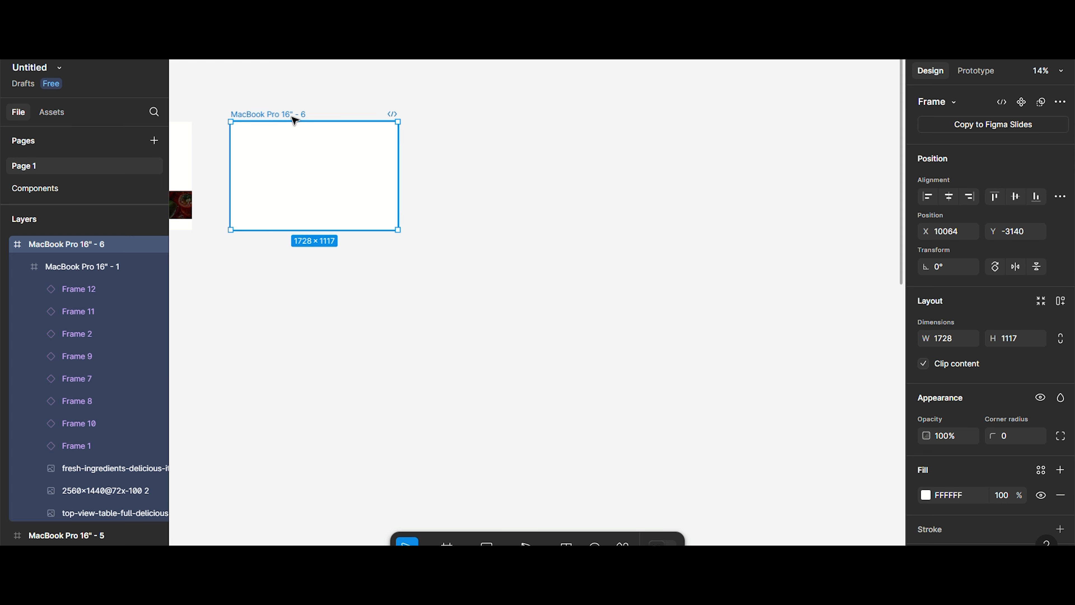
{"action": "key", "text": "alt"}
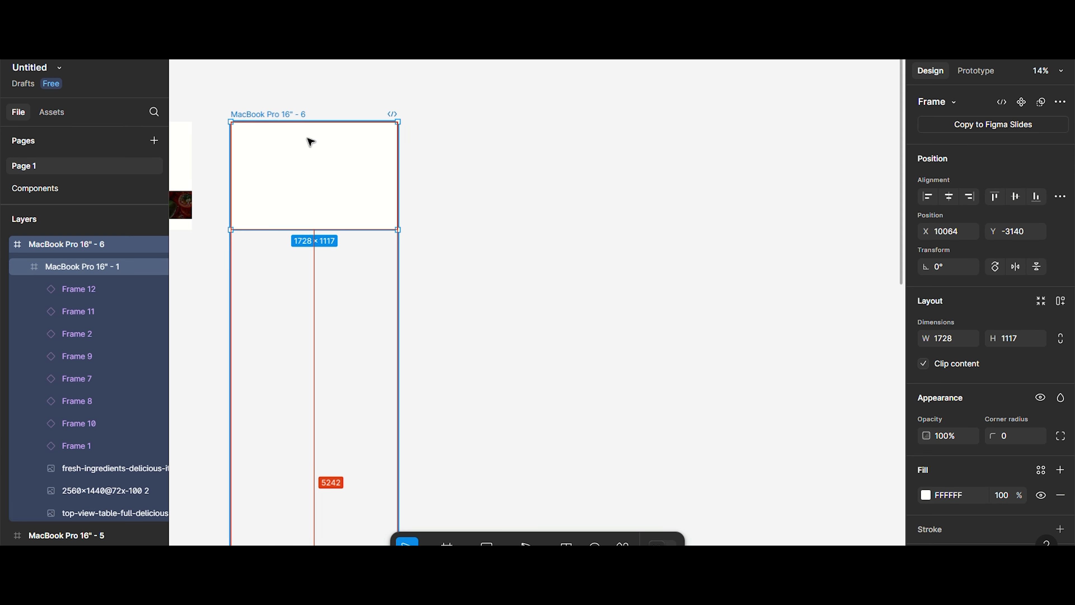
{"action": "left_click_drag", "start_coordinate": [333, 123], "coordinate": [521, 120]}
{"action": "scroll", "coordinate": [529, 148], "scroll_direction": "down", "scroll_amount": 3}
{"action": "scroll", "coordinate": [528, 148], "scroll_direction": "up", "scroll_amount": 4}
{"action": "scroll", "coordinate": [529, 148], "scroll_direction": "right", "scroll_amount": 2}
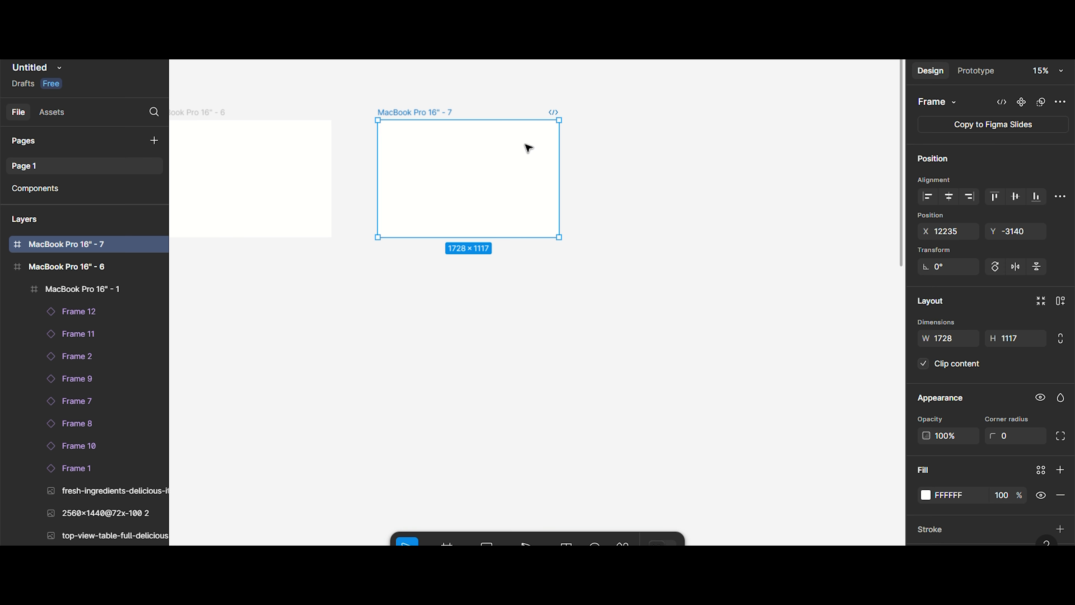
Step: In MacBook Pro 16" - 7, move only the eight component frames up until the broccoli and pasta banner sits fully inside the visible frame
{"action": "left_click", "coordinate": [8, 244]}
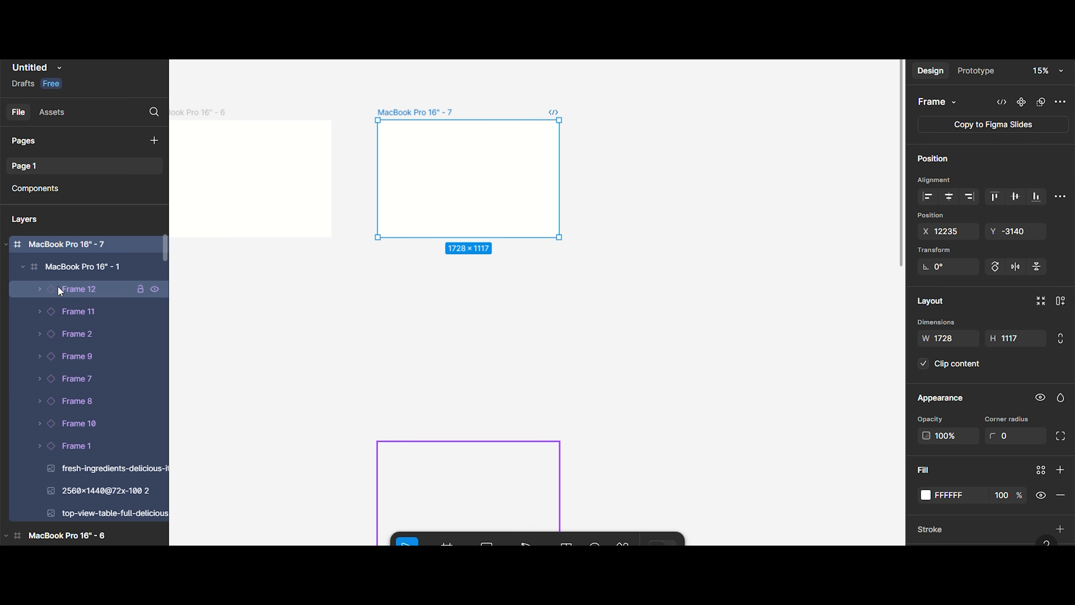
{"action": "left_click", "coordinate": [87, 448], "text": "shift"}
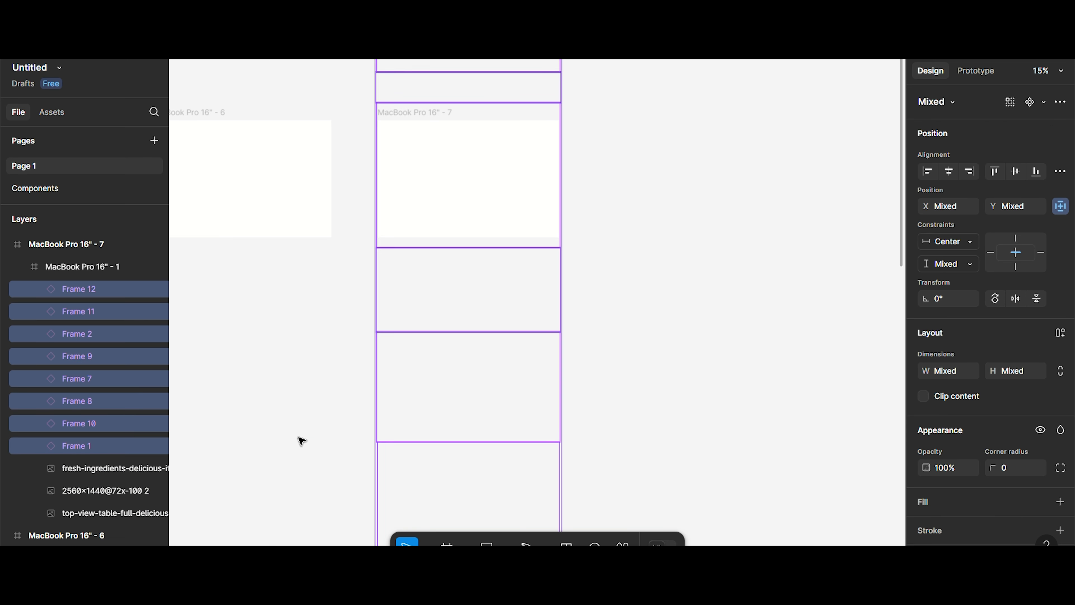
{"action": "key", "text": "shift+Up"}
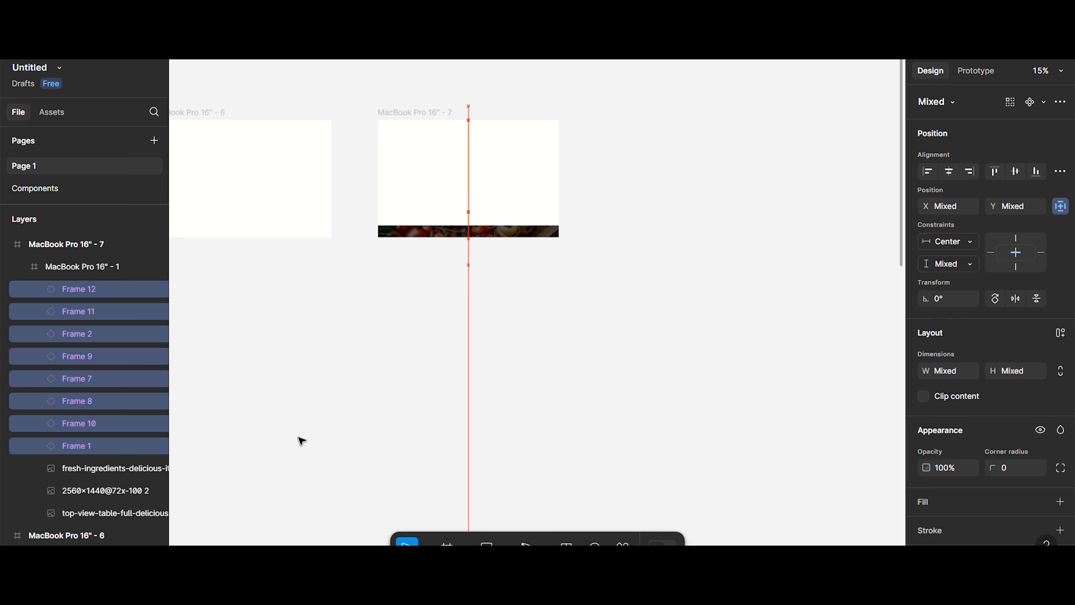
{"action": "key", "text": "shift+Up"}
{"action": "key", "text": "shift+Up"}
{"action": "key", "text": "shift+Up"}
{"action": "key", "text": "shift+Up"}
{"action": "key", "text": "shift+Up"}
{"action": "key", "text": "shift+Up"}
{"action": "key", "text": "shift+Up"}
{"action": "key", "text": "shift+Up"}
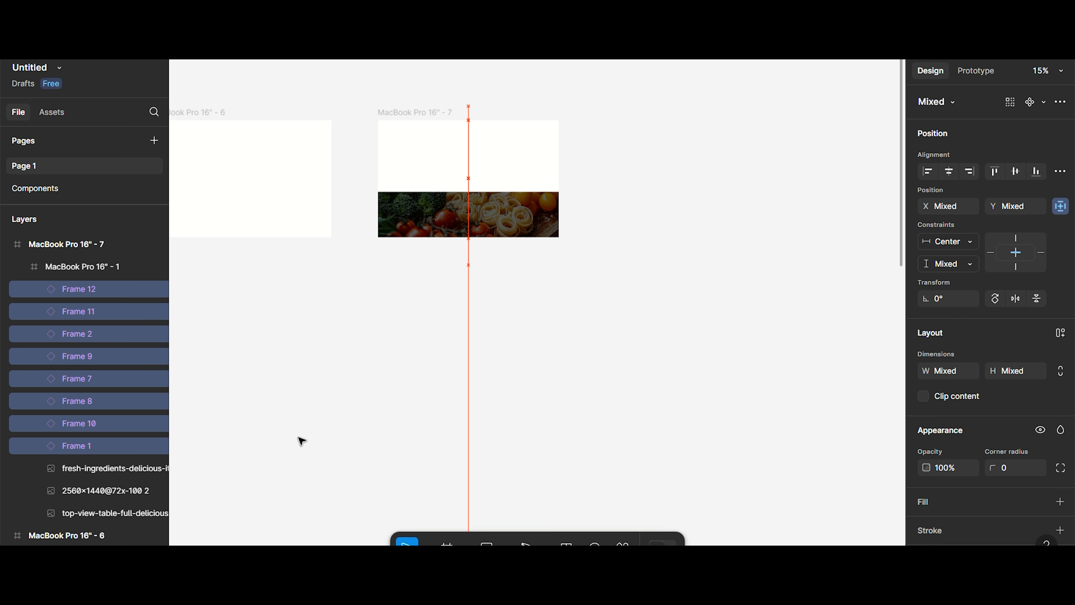
{"action": "key", "text": "shift+Up"}
{"action": "key", "text": "shift+Up"}
{"action": "key", "text": "shift+Up"}
{"action": "key", "text": "shift+Up"}
{"action": "key", "text": "shift+Up"}
{"action": "key", "text": "shift+Up"}
{"action": "key", "text": "shift+Up"}
{"action": "key", "text": "shift+Up"}
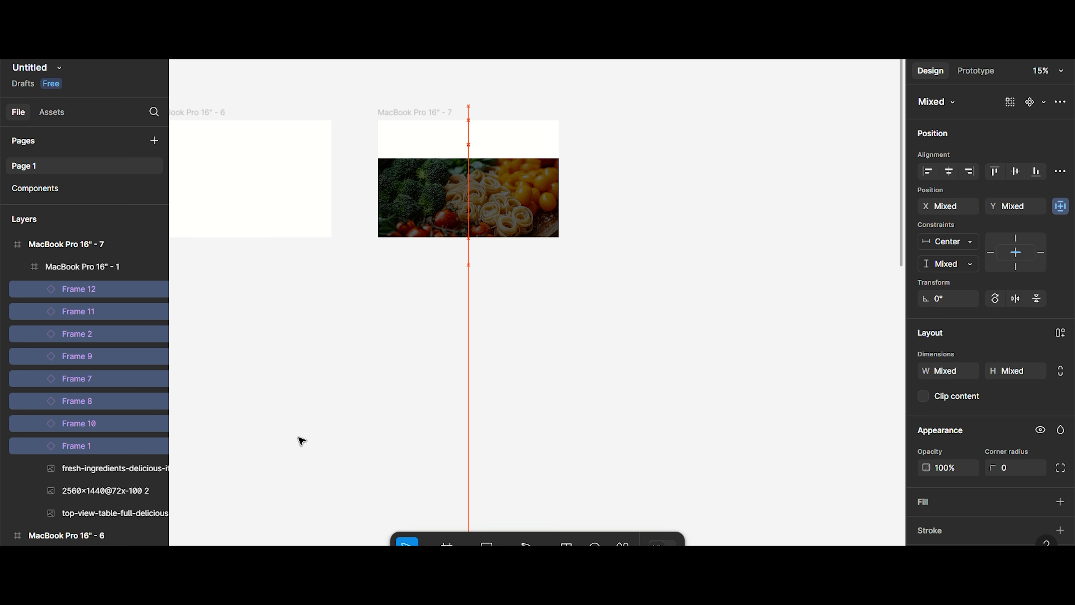
{"action": "key", "text": "shift+Up"}
{"action": "key", "text": "shift+Up"}
{"action": "key", "text": "shift+Up"}
{"action": "key", "text": "shift+Up"}
{"action": "key", "text": "shift+Up"}
{"action": "key", "text": "shift+Down"}
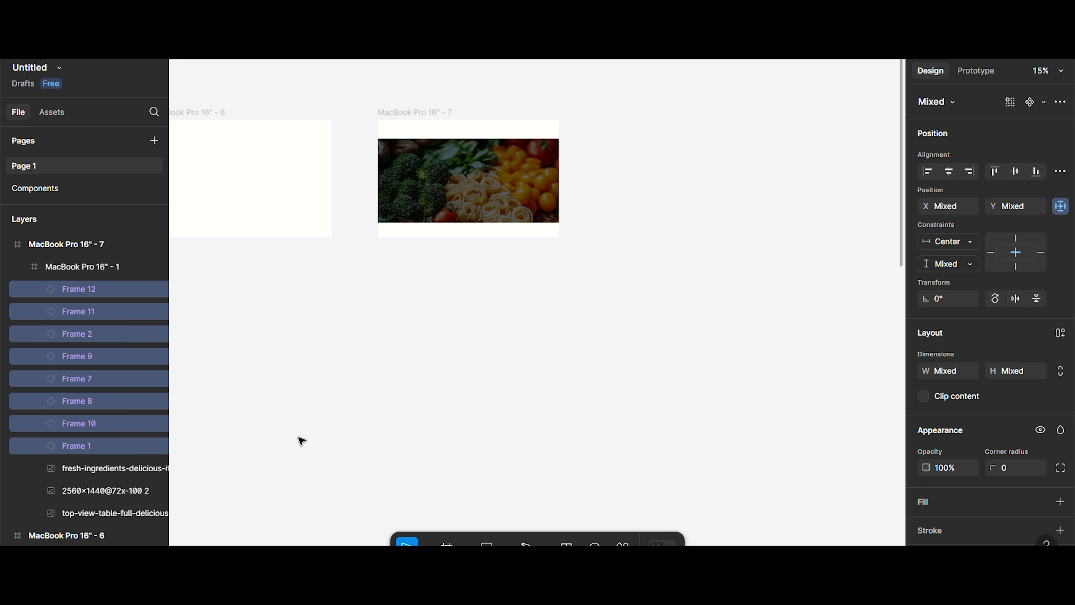
Step: Duplicate the MacBook Pro 16" - 7 frame and place the copy beside it at the same height, at about X 14278
{"action": "scroll", "coordinate": [393, 269], "scroll_direction": "right", "scroll_amount": 5}
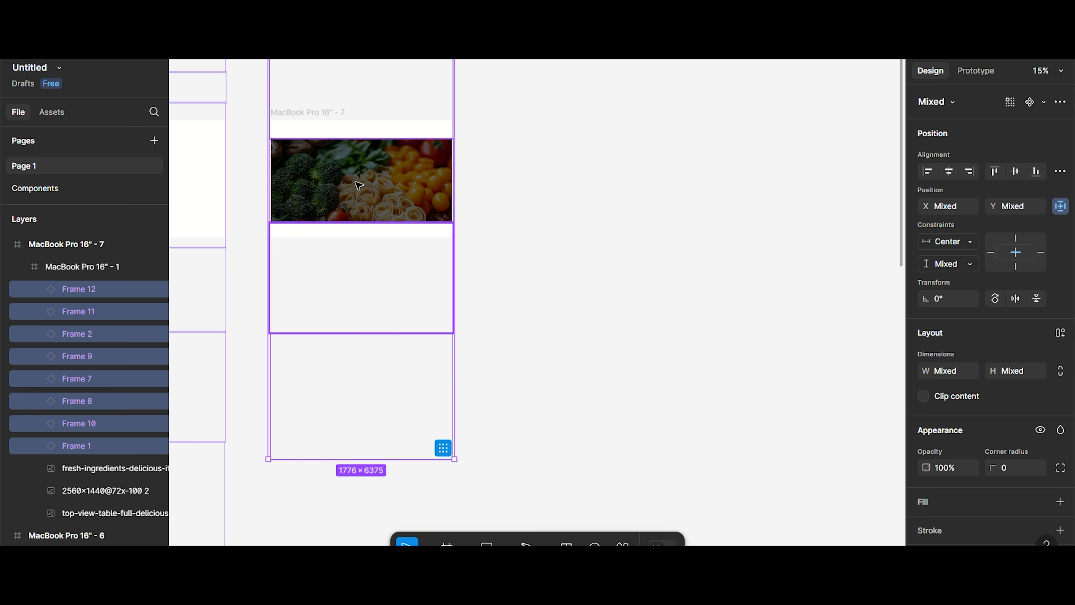
{"action": "left_click", "coordinate": [334, 111]}
{"action": "left_click", "coordinate": [484, 132]}
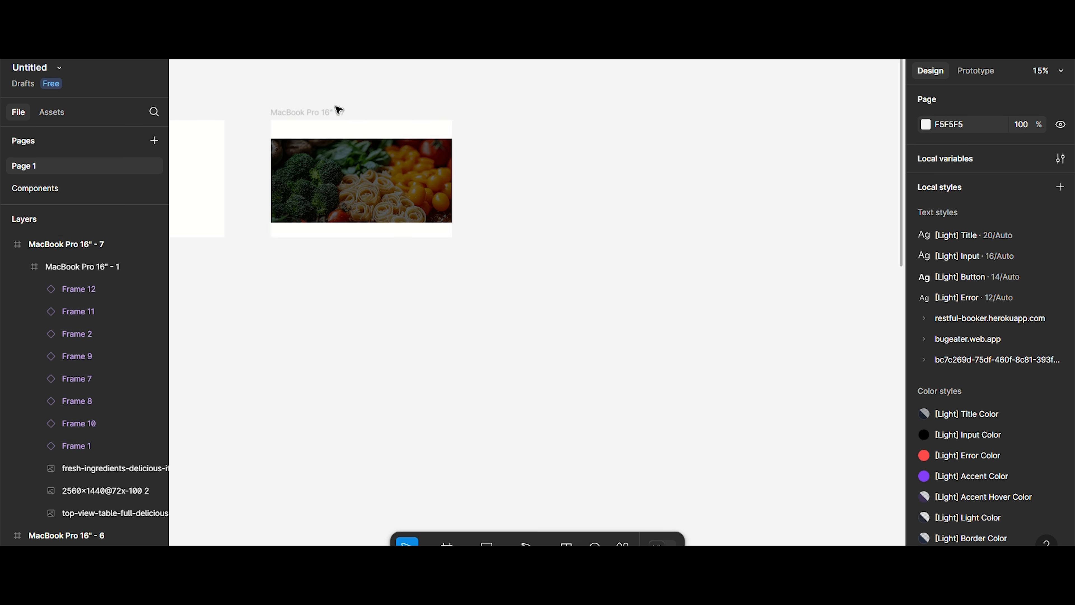
{"action": "left_click", "coordinate": [335, 112]}
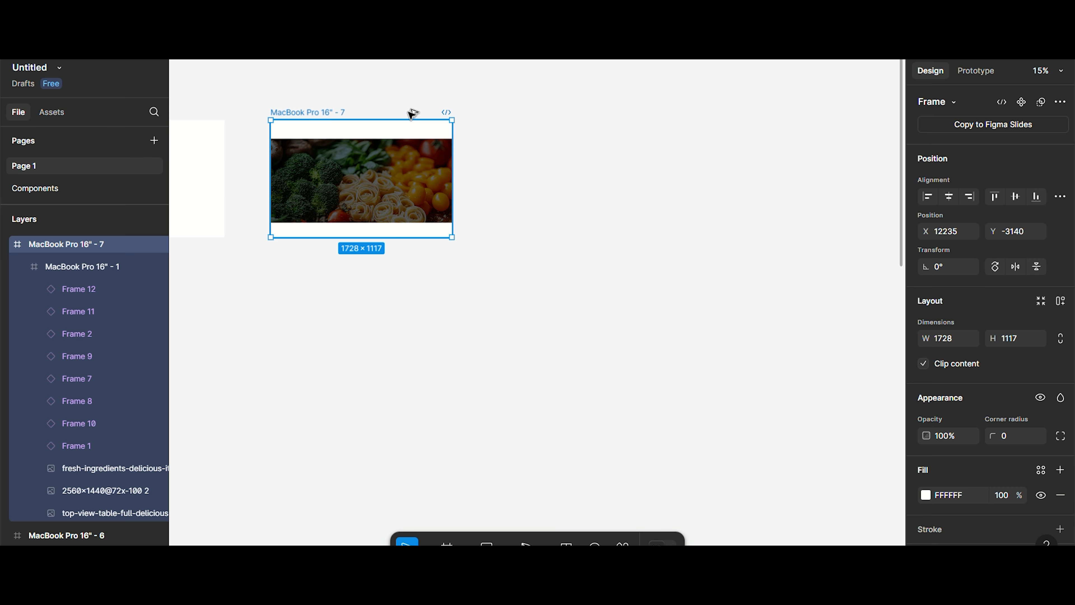
{"action": "left_click_drag", "start_coordinate": [337, 114], "coordinate": [552, 114]}
{"action": "scroll", "coordinate": [552, 113], "scroll_direction": "right", "scroll_amount": 5}
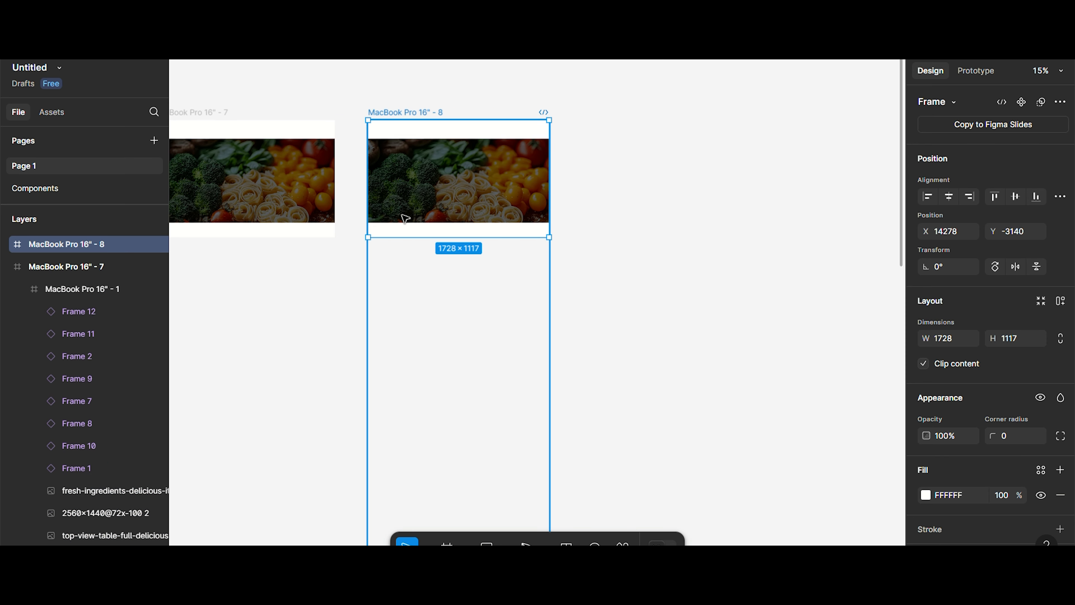
Step: In MacBook Pro 16" - 8, move only the eight component frames up until Frame 12's green section forms a narrow strip at the lower edge, about Y 1047
{"action": "left_click", "coordinate": [6, 245]}
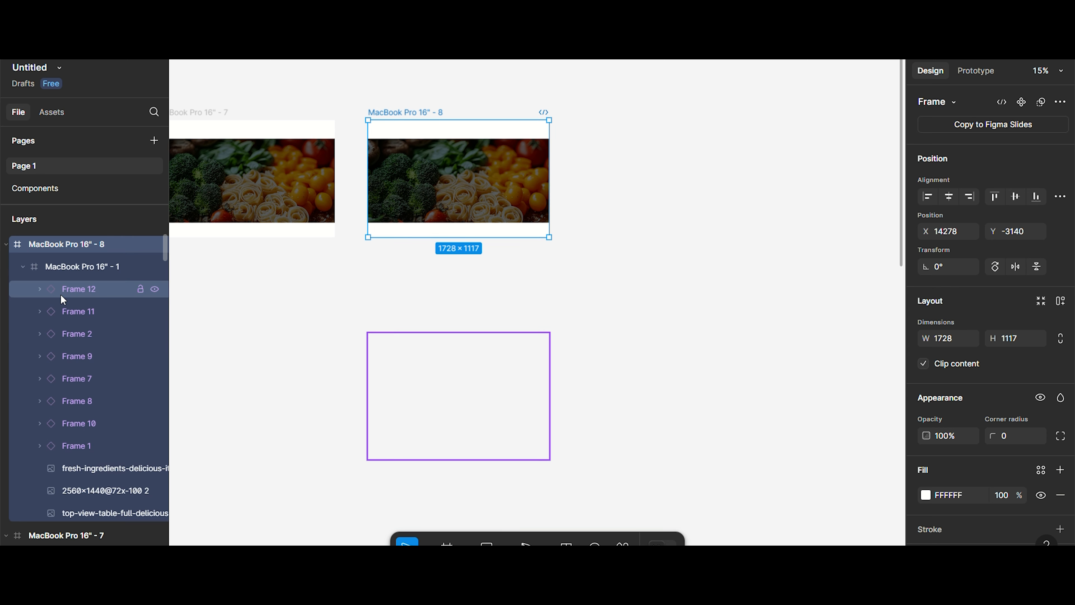
{"action": "left_click", "coordinate": [61, 292]}
{"action": "left_click", "coordinate": [96, 443], "text": "shift"}
{"action": "key", "text": "Up"}
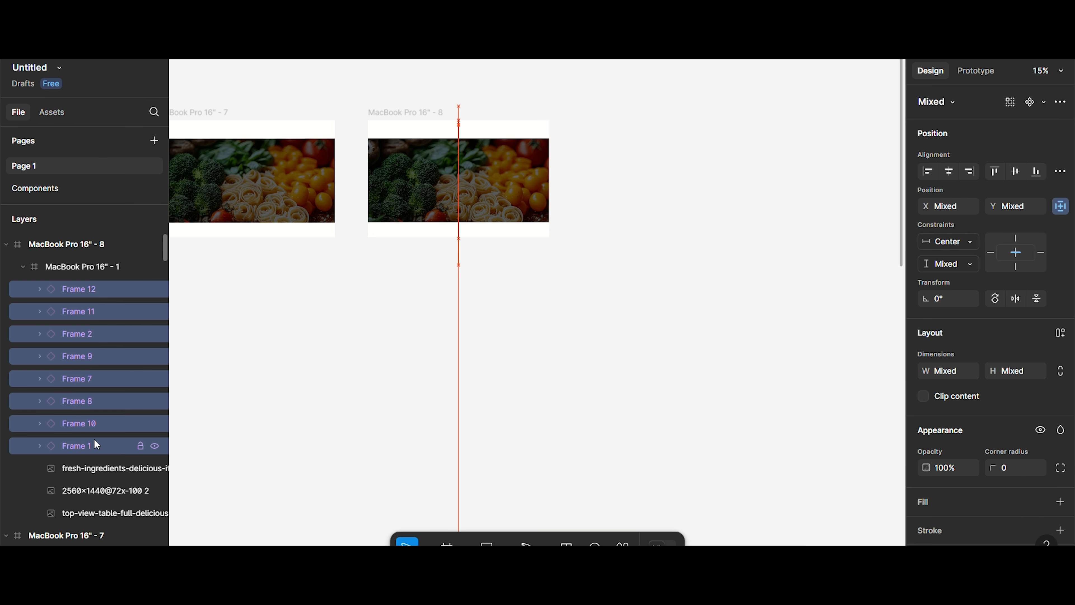
{"action": "key", "text": "shift+Up"}
{"action": "key", "text": "shift+Up"}
{"action": "key", "text": "shift+Up"}
{"action": "key", "text": "shift+Up"}
{"action": "key", "text": "shift+Up"}
{"action": "key", "text": "shift+Up"}
{"action": "key", "text": "shift+Up"}
{"action": "key", "text": "shift+Up"}
{"action": "key", "text": "shift+Up"}
{"action": "key", "text": "shift+Up"}
{"action": "key", "text": "shift+Up"}
{"action": "key", "text": "shift+Up"}
{"action": "key", "text": "shift+Up"}
{"action": "key", "text": "shift+Up"}
{"action": "key", "text": "shift+Up"}
{"action": "key", "text": "shift+Up"}
{"action": "key", "text": "shift+Up"}
{"action": "key", "text": "shift+Up"}
{"action": "key", "text": "shift+Up"}
{"action": "key", "text": "shift+Up"}
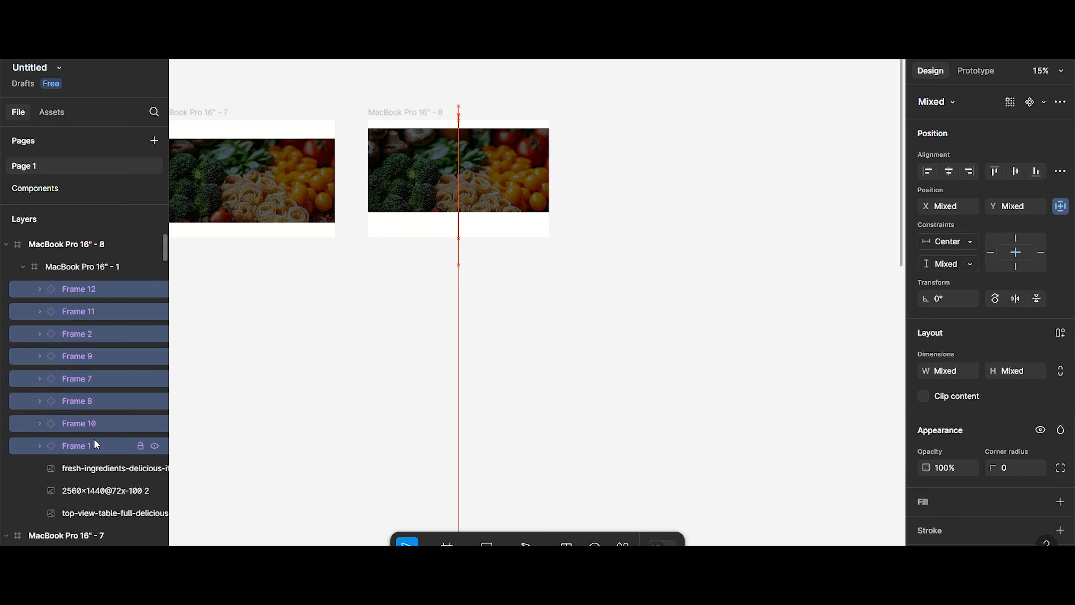
{"action": "key", "text": "shift+Up"}
{"action": "key", "text": "shift+Up"}
{"action": "key", "text": "shift+Up"}
{"action": "key", "text": "shift+Up"}
{"action": "key", "text": "shift+Up"}
{"action": "key", "text": "shift+Up"}
{"action": "key", "text": "shift+Up"}
{"action": "key", "text": "shift+Up"}
{"action": "key", "text": "shift+Up"}
{"action": "key", "text": "shift+Up"}
{"action": "key", "text": "shift+Up"}
{"action": "key", "text": "shift+Up"}
{"action": "key", "text": "shift+Up"}
{"action": "key", "text": "shift+Up"}
{"action": "key", "text": "shift+Up"}
{"action": "key", "text": "shift+Up"}
{"action": "key", "text": "shift+Up"}
{"action": "key", "text": "shift+Up"}
{"action": "key", "text": "shift+Up"}
{"action": "key", "text": "shift+Up"}
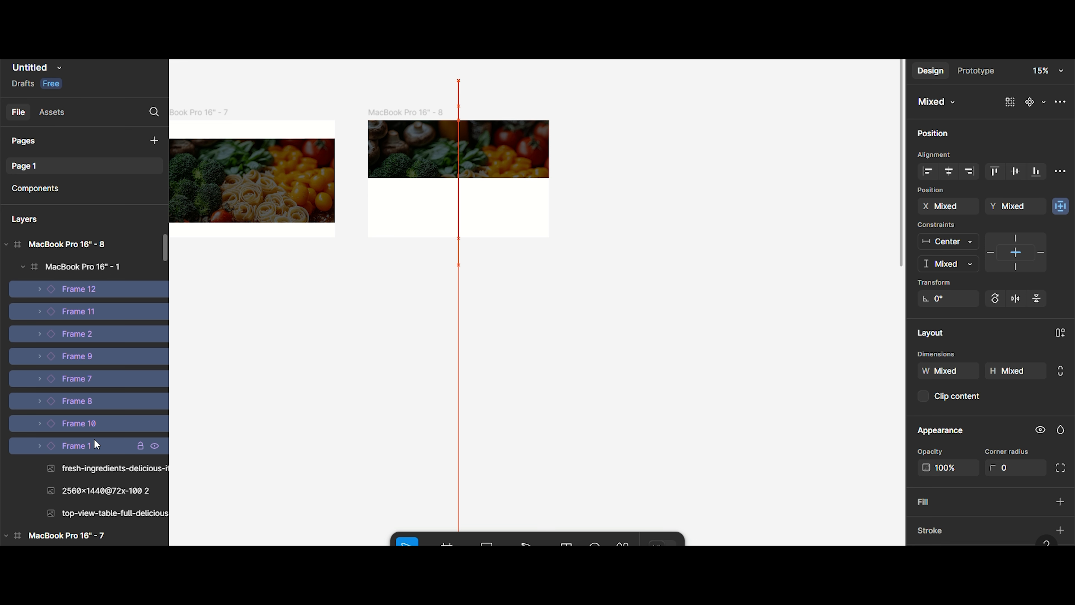
{"action": "key", "text": "shift+Up"}
{"action": "key", "text": "shift+Up"}
{"action": "key", "text": "shift+Up"}
{"action": "key", "text": "shift+Up"}
{"action": "key", "text": "shift+Up"}
{"action": "key", "text": "shift+Up"}
{"action": "key", "text": "shift+Up"}
{"action": "key", "text": "shift+Up"}
{"action": "key", "text": "shift+Up"}
{"action": "key", "text": "shift+Up"}
{"action": "key", "text": "shift+Up"}
{"action": "key", "text": "shift+Up"}
{"action": "key", "text": "shift+Up"}
{"action": "key", "text": "shift+Up"}
{"action": "key", "text": "shift+Up"}
{"action": "key", "text": "shift+Up"}
{"action": "key", "text": "shift+Up"}
{"action": "key", "text": "shift+Up"}
{"action": "key", "text": "shift+Up"}
{"action": "key", "text": "shift+Up"}
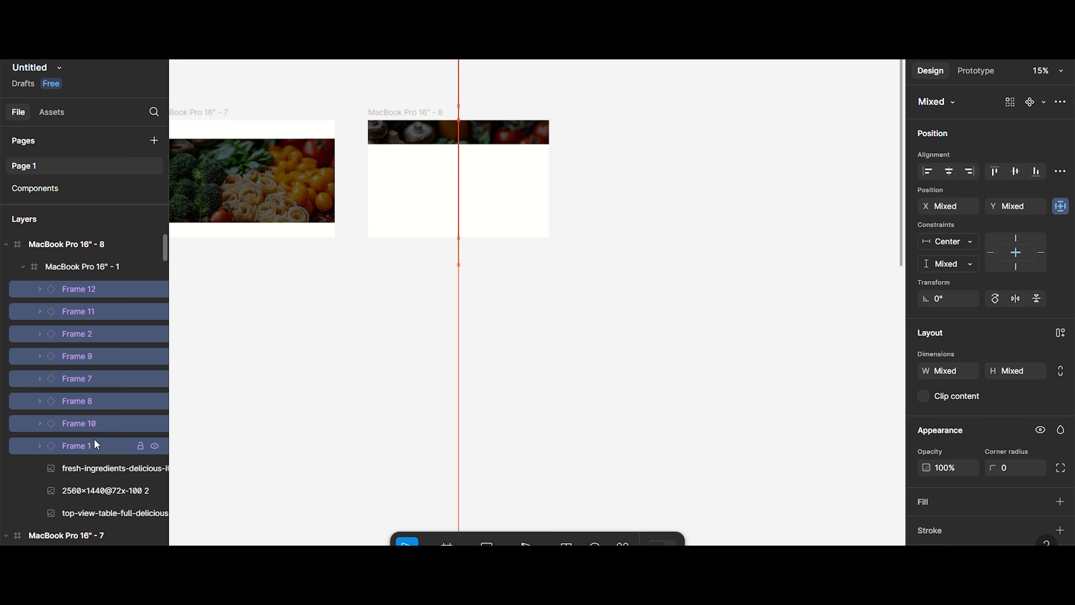
{"action": "key", "text": "shift+Up"}
{"action": "key", "text": "shift+Up"}
{"action": "key", "text": "shift+Up"}
{"action": "key", "text": "shift+Up"}
{"action": "key", "text": "shift+Up"}
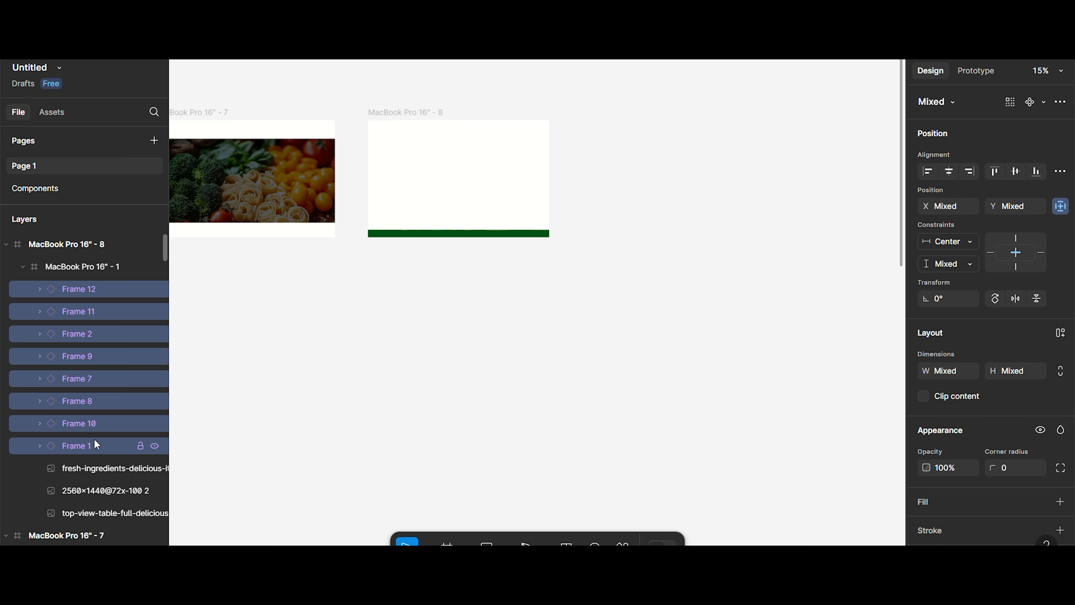
{"action": "scroll", "coordinate": [351, 221], "scroll_direction": "down", "scroll_amount": 2}
{"action": "scroll", "coordinate": [350, 220], "scroll_direction": "up", "scroll_amount": 2}
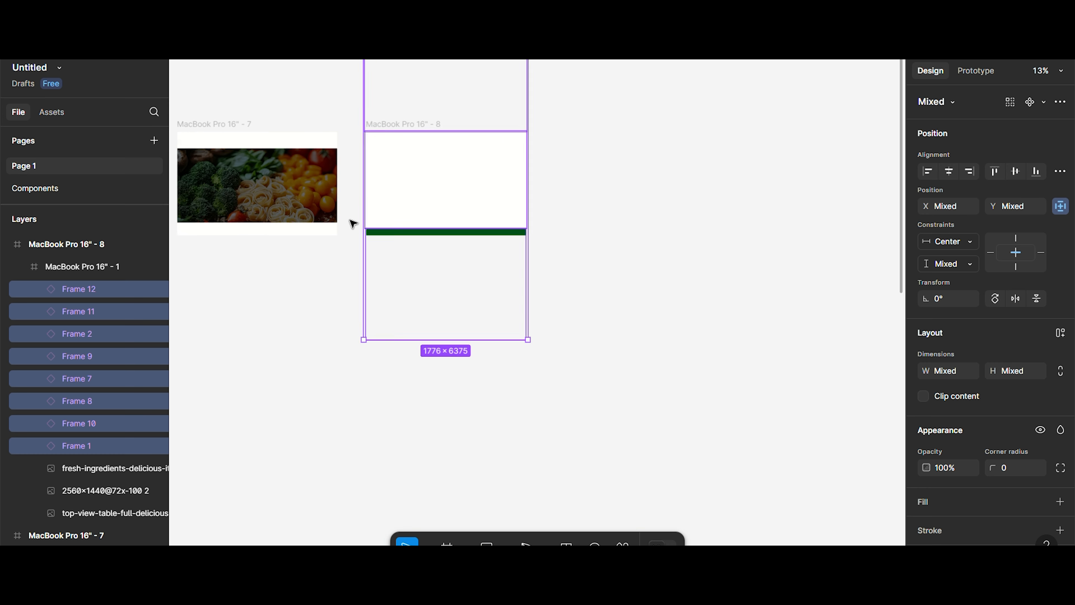
Step: Duplicate the MacBook Pro 16" - 8 frame and place the copy beside it at the same height, at about X 16462
{"action": "scroll", "coordinate": [350, 220], "scroll_direction": "right", "scroll_amount": 3}
{"action": "left_click", "coordinate": [308, 91]}
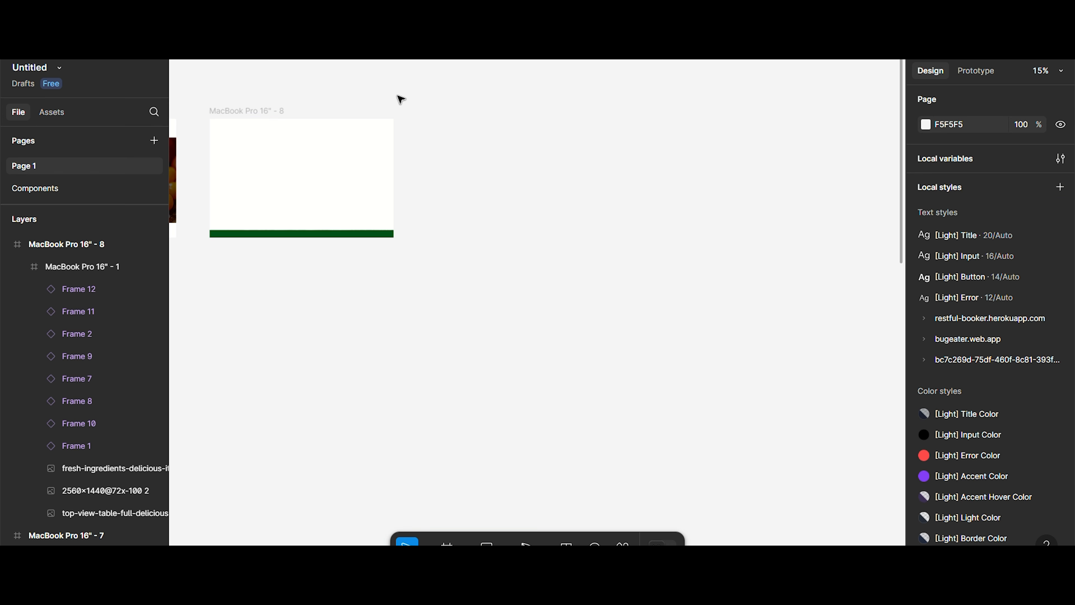
{"action": "left_click", "coordinate": [284, 120]}
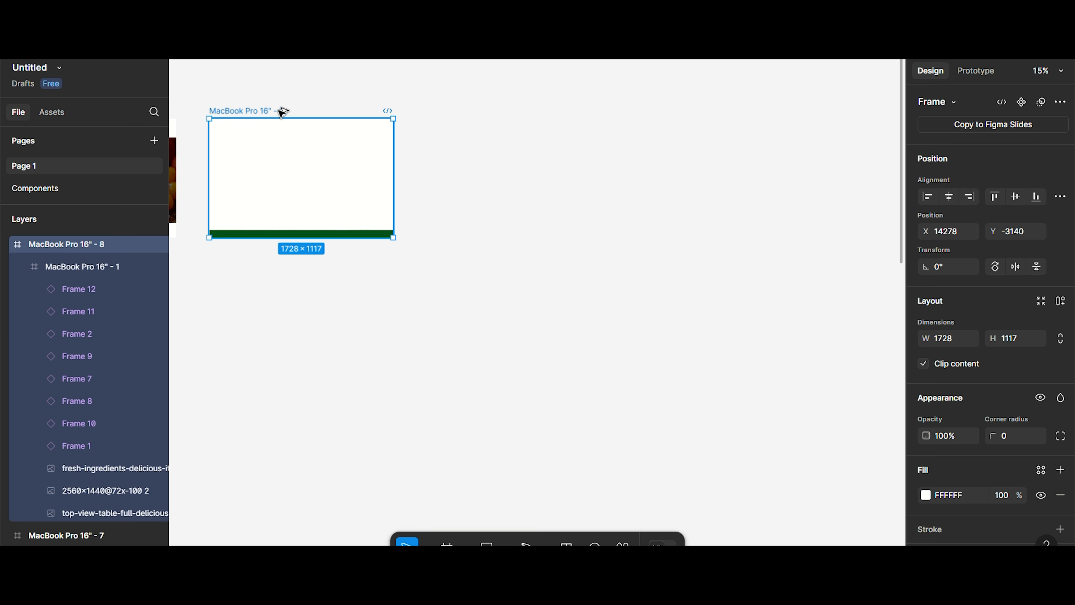
{"action": "left_click_drag", "start_coordinate": [334, 115], "coordinate": [511, 114]}
{"action": "scroll", "coordinate": [512, 116], "scroll_direction": "right", "scroll_amount": 4}
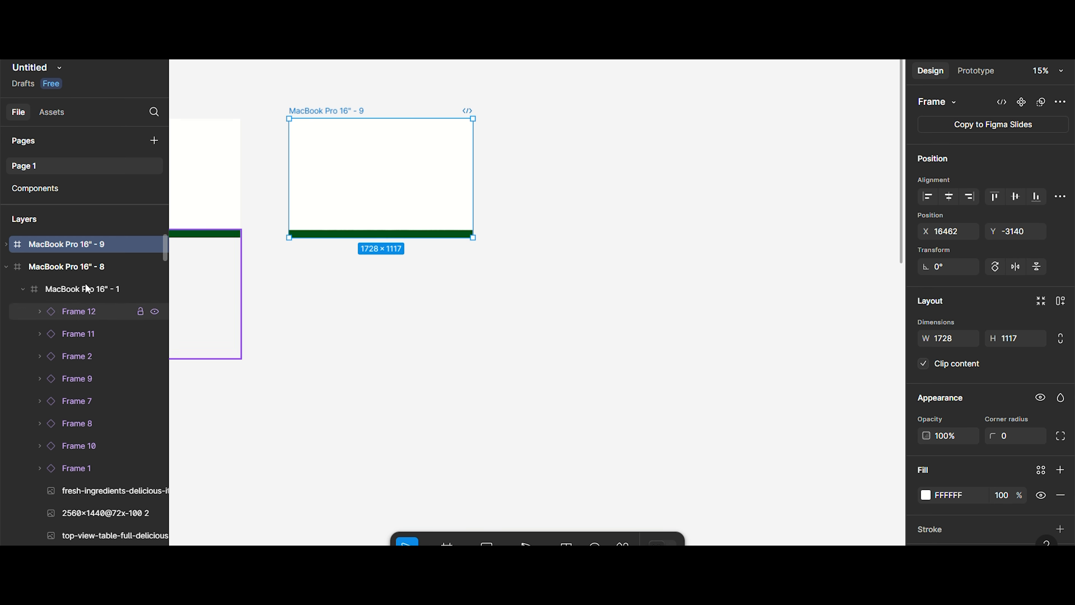
Step: In MacBook Pro 16" - 9, move only the eight component frames up until Frame 12's green footer fills the visible frame
{"action": "left_click", "coordinate": [6, 245]}
{"action": "left_click", "coordinate": [79, 288]}
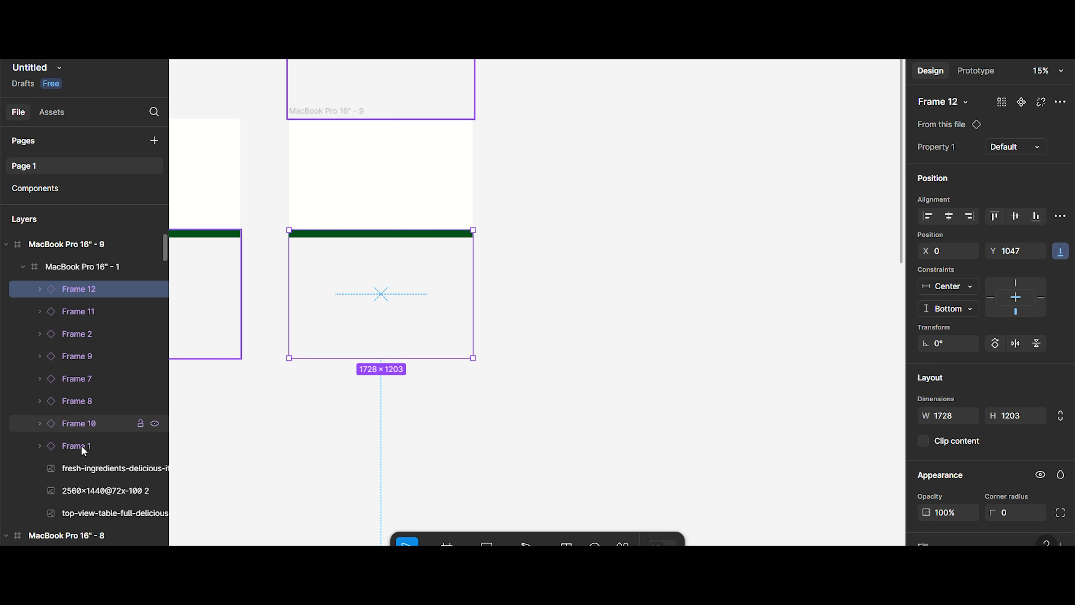
{"action": "left_click", "coordinate": [81, 446], "text": "shift"}
{"action": "key", "text": "shift+Up"}
{"action": "key", "text": "shift+Up"}
{"action": "key", "text": "shift+Up"}
{"action": "key", "text": "shift+Up"}
{"action": "key", "text": "shift+Up"}
{"action": "key", "text": "shift+Up"}
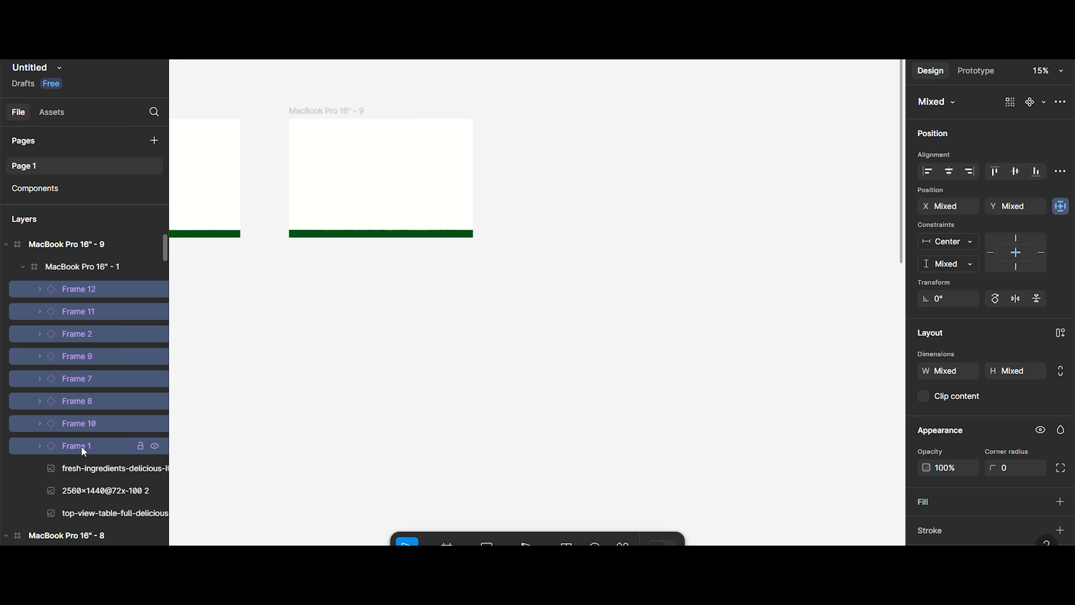
{"action": "key", "text": "shift+Up"}
{"action": "key", "text": "shift+Up"}
{"action": "key", "text": "shift+Up"}
{"action": "key", "text": "shift+Up"}
{"action": "key", "text": "shift+Up"}
{"action": "key", "text": "shift+Up"}
{"action": "key", "text": "shift+Up"}
{"action": "key", "text": "shift+Up"}
{"action": "key", "text": "shift+Up"}
{"action": "key", "text": "shift+Up"}
{"action": "key", "text": "shift+Up"}
{"action": "key", "text": "shift+Up"}
{"action": "key", "text": "shift+Up"}
{"action": "key", "text": "shift+Up"}
{"action": "key", "text": "shift+Up"}
{"action": "key", "text": "shift+Up"}
{"action": "key", "text": "shift+Up"}
{"action": "key", "text": "shift+Up"}
{"action": "key", "text": "shift+Up"}
{"action": "key", "text": "shift+Up"}
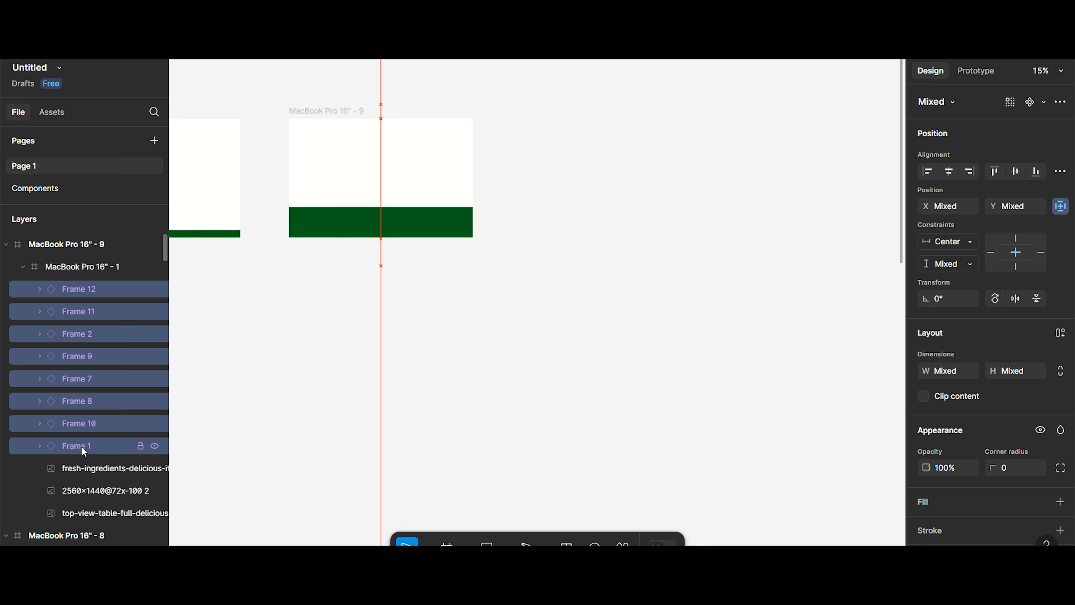
{"action": "key", "text": "shift+Up"}
{"action": "key", "text": "shift+Up"}
{"action": "key", "text": "shift+Up"}
{"action": "key", "text": "shift+Up"}
{"action": "key", "text": "shift+Up"}
{"action": "key", "text": "shift+Up"}
{"action": "key", "text": "shift+Up"}
{"action": "key", "text": "shift+Up"}
{"action": "key", "text": "shift+Up"}
{"action": "key", "text": "shift+Up"}
{"action": "key", "text": "shift+Up"}
{"action": "key", "text": "shift+Up"}
{"action": "key", "text": "shift+Up"}
{"action": "key", "text": "shift+Up"}
{"action": "key", "text": "shift+Up"}
{"action": "key", "text": "shift+Up"}
{"action": "key", "text": "shift+Up"}
{"action": "key", "text": "shift+Up"}
{"action": "key", "text": "shift+Up"}
{"action": "key", "text": "shift+Up"}
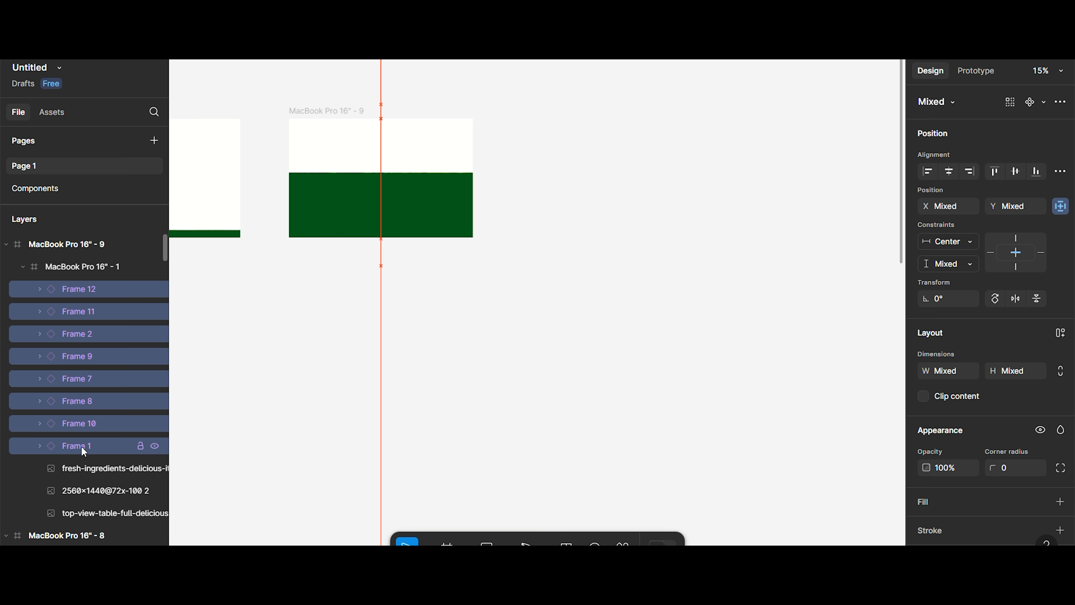
{"action": "key", "text": "shift+Up"}
{"action": "key", "text": "shift+Up"}
{"action": "key", "text": "shift+Up"}
{"action": "key", "text": "shift+Up"}
{"action": "key", "text": "shift+Up"}
{"action": "key", "text": "shift+Up"}
{"action": "key", "text": "shift+Up"}
{"action": "key", "text": "shift+Up"}
{"action": "key", "text": "shift+Up"}
{"action": "key", "text": "shift+Up"}
{"action": "key", "text": "shift+Up"}
{"action": "key", "text": "shift+Up"}
{"action": "key", "text": "shift+Up"}
{"action": "key", "text": "shift+Up"}
{"action": "key", "text": "shift+Up"}
{"action": "key", "text": "shift+Up"}
{"action": "key", "text": "shift+Up"}
{"action": "key", "text": "shift+Up"}
{"action": "key", "text": "shift+Up"}
{"action": "key", "text": "shift+Up"}
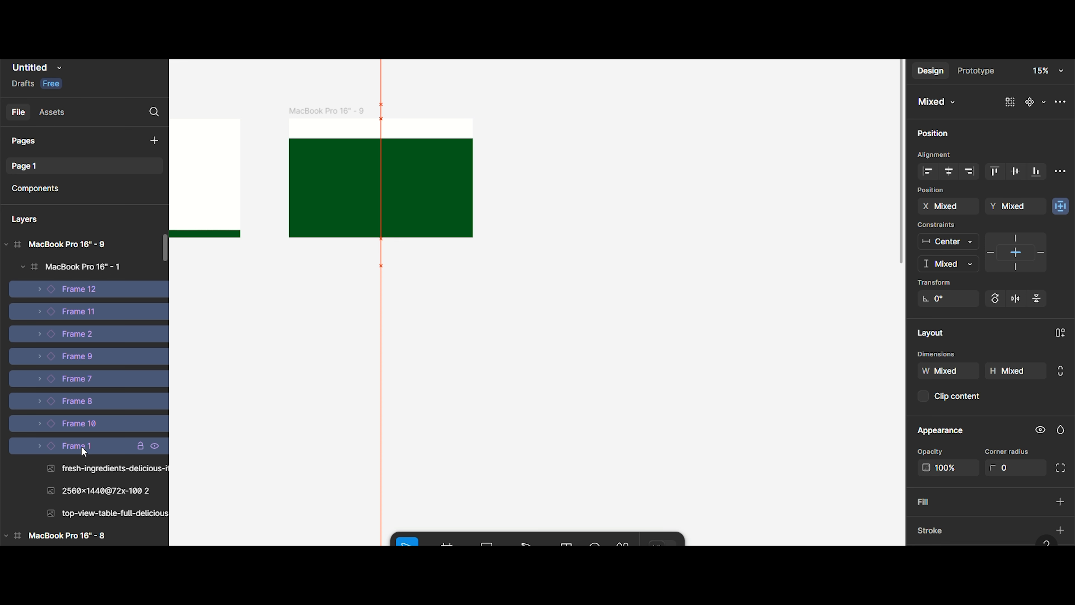
{"action": "key", "text": "shift+Up"}
{"action": "key", "text": "shift+Up"}
{"action": "key", "text": "shift+Up"}
{"action": "key", "text": "shift+Up"}
{"action": "key", "text": "shift+Up"}
{"action": "key", "text": "shift+Up"}
{"action": "key", "text": "shift+Up"}
{"action": "key", "text": "shift+Up"}
{"action": "key", "text": "shift+Up"}
{"action": "key", "text": "shift+Up"}
{"action": "key", "text": "shift+Up"}
{"action": "key", "text": "shift+Up"}
{"action": "key", "text": "shift+Up"}
{"action": "key", "text": "shift+Up"}
{"action": "key", "text": "shift+Up"}
{"action": "key", "text": "shift+Up"}
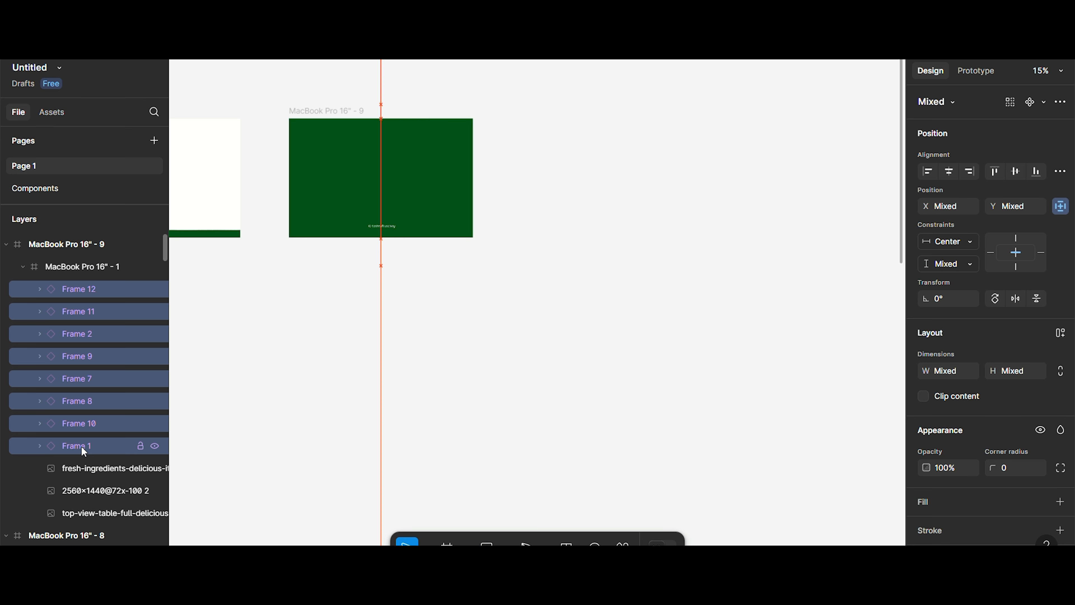
{"action": "key", "text": "Up"}
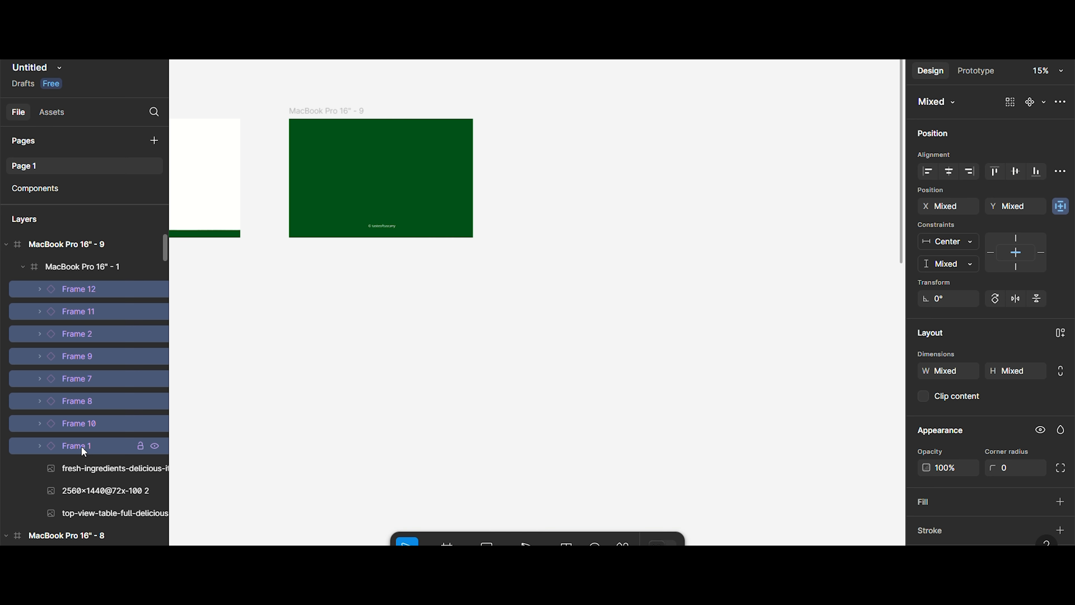
Step: Make the MacBook Pro 16" - 3 frame a prototype flow starting point
{"action": "scroll", "coordinate": [430, 325], "scroll_direction": "right", "scroll_amount": 1}
{"action": "scroll", "coordinate": [431, 325], "scroll_direction": "left", "scroll_amount": 7}
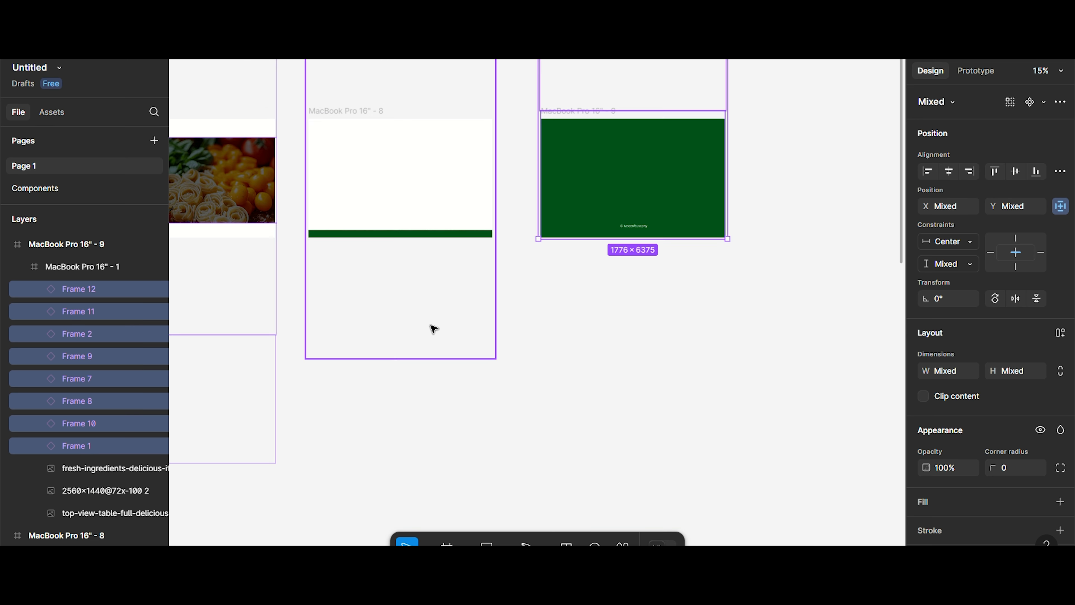
{"action": "scroll", "coordinate": [431, 325], "scroll_direction": "down", "scroll_amount": 1}
{"action": "scroll", "coordinate": [434, 329], "scroll_direction": "left", "scroll_amount": 10}
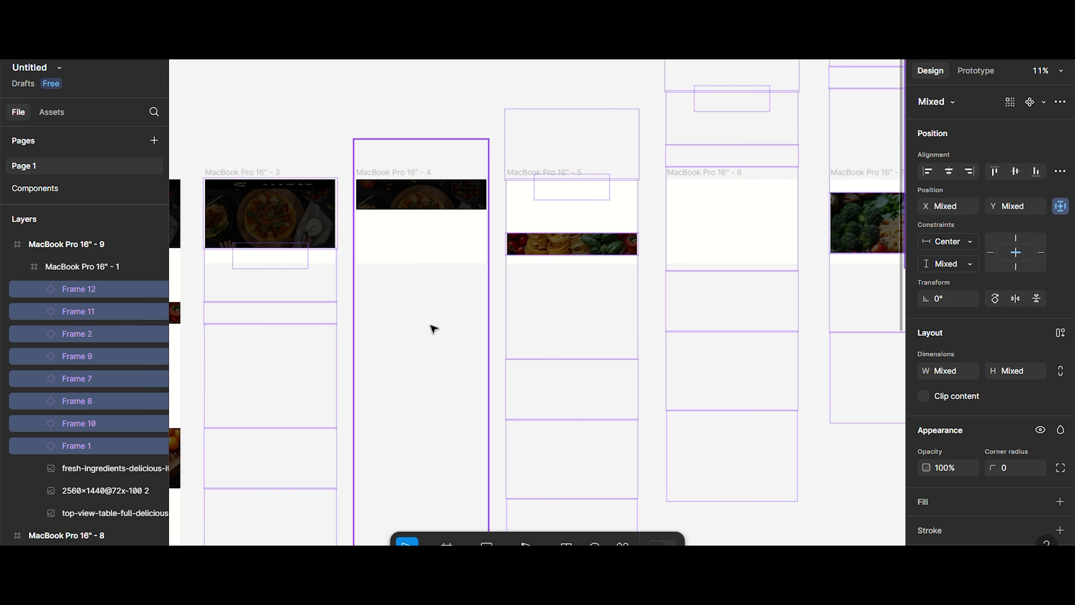
{"action": "scroll", "coordinate": [432, 281], "scroll_direction": "left", "scroll_amount": 1}
{"action": "scroll", "coordinate": [339, 173], "scroll_direction": "left", "scroll_amount": 1}
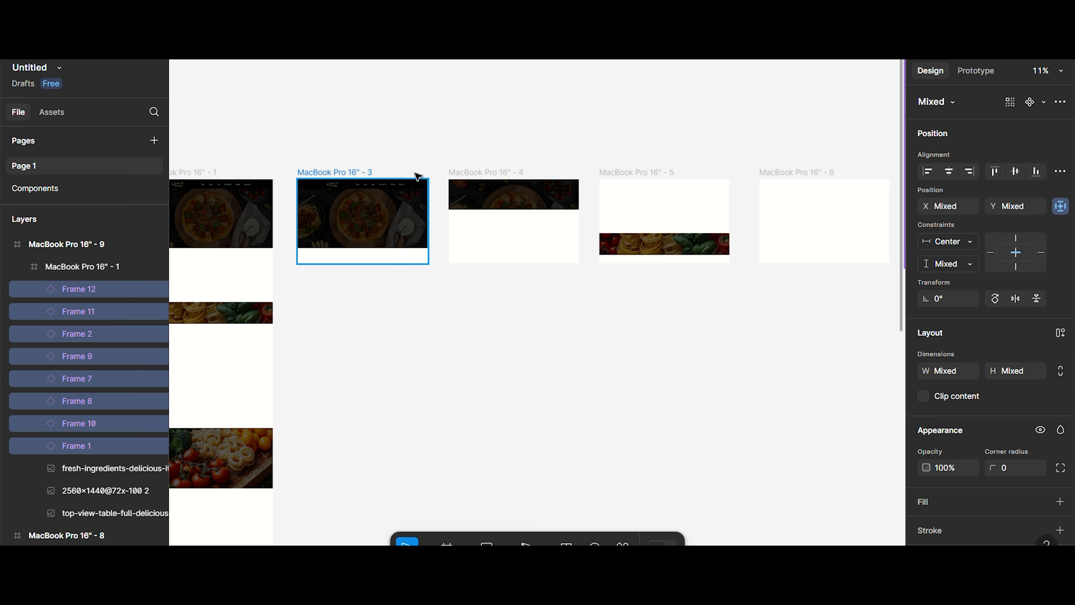
{"action": "left_click", "coordinate": [366, 174]}
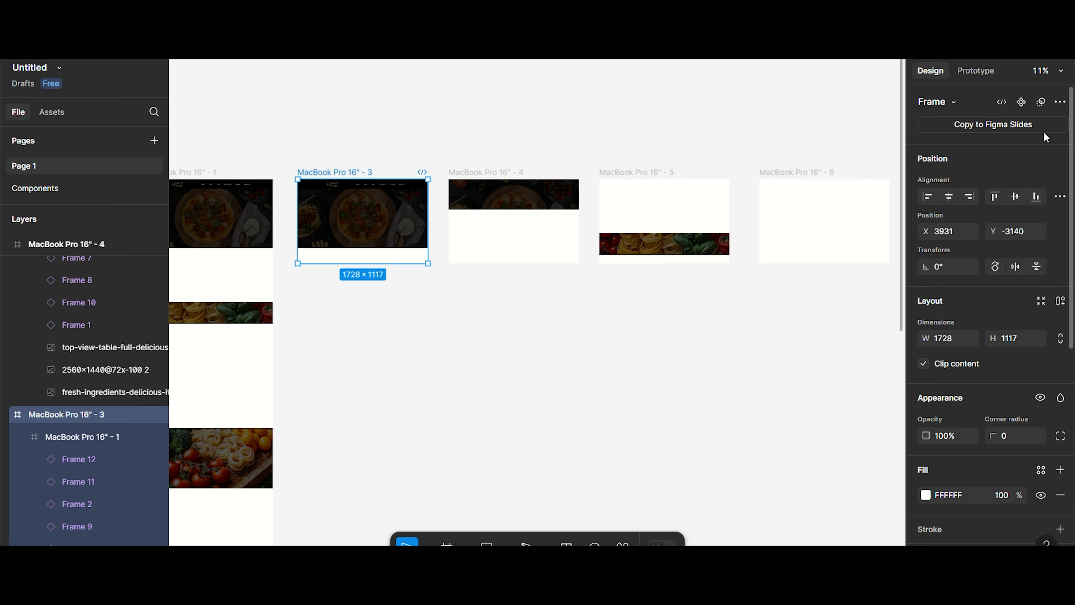
{"action": "left_click", "coordinate": [978, 71]}
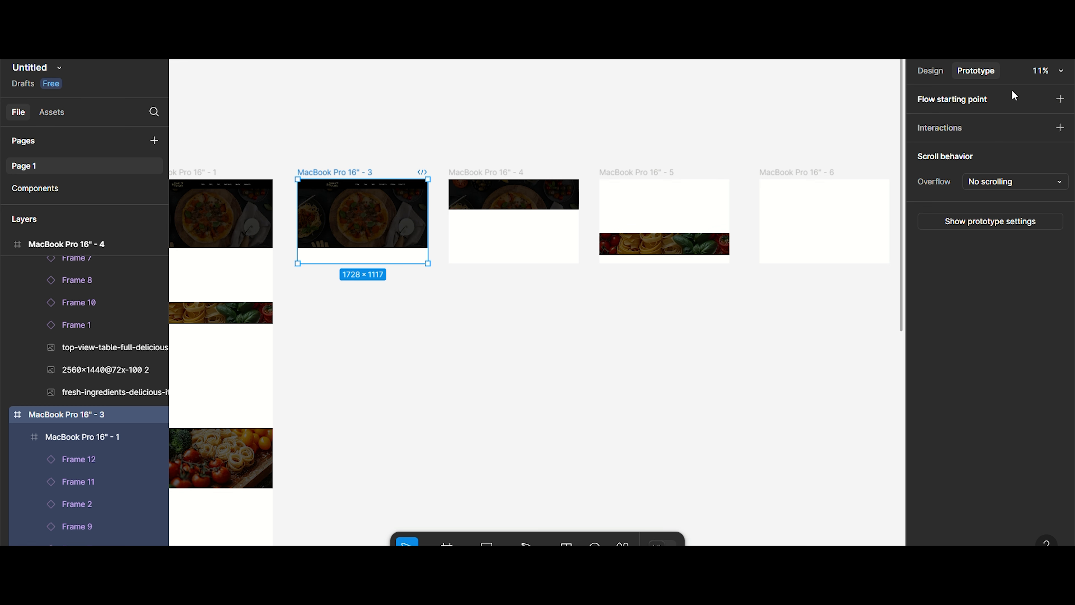
{"action": "left_click", "coordinate": [1060, 100]}
Step: Add an On drag interaction to MacBook Pro 16" - 3 that navigates to MacBook Pro 16" - 4
{"action": "scroll", "coordinate": [383, 189], "scroll_direction": "right", "scroll_amount": 3}
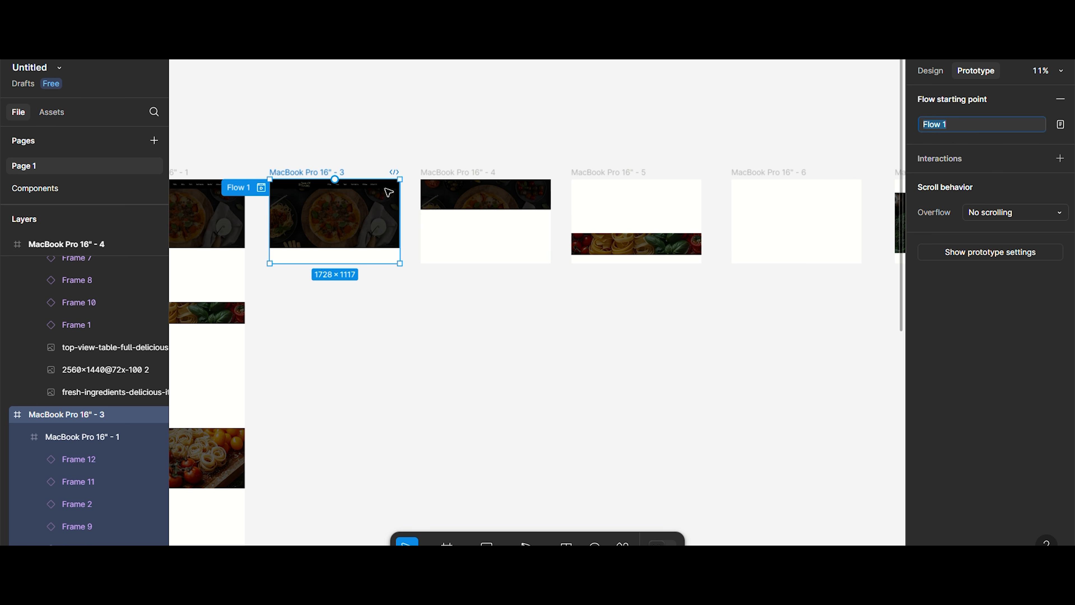
{"action": "scroll", "coordinate": [386, 230], "scroll_direction": "right", "scroll_amount": 4}
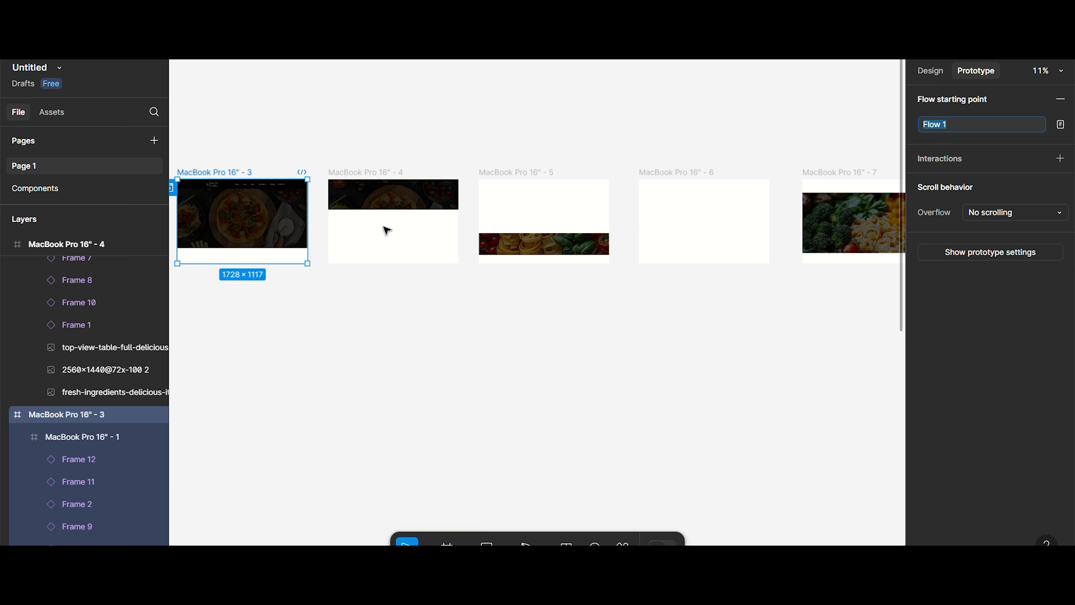
{"action": "left_click", "coordinate": [973, 156]}
{"action": "left_click", "coordinate": [872, 209]}
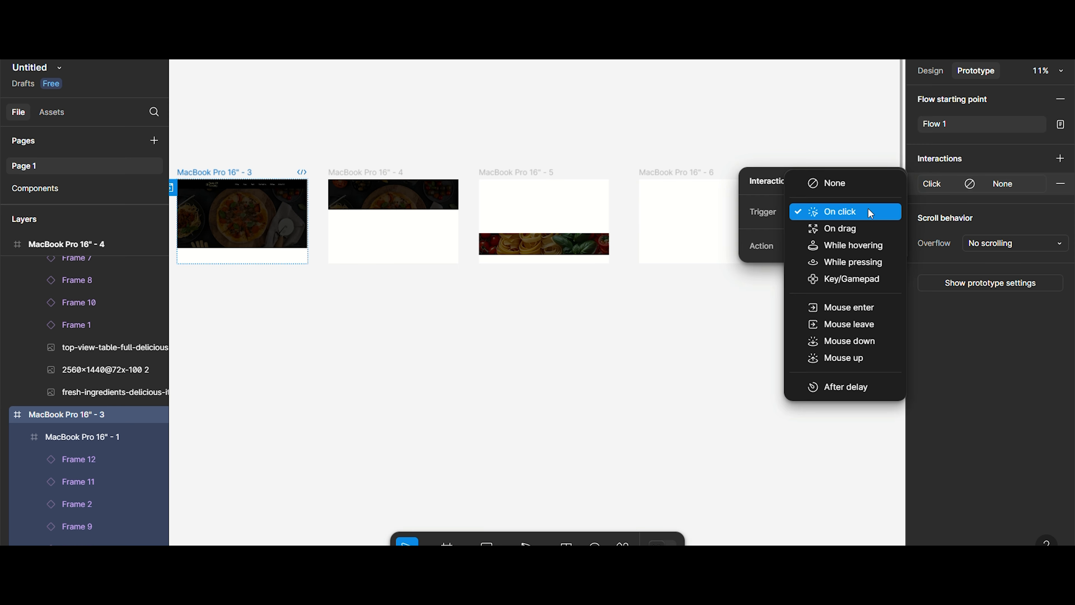
{"action": "left_click", "coordinate": [849, 228]}
{"action": "left_click", "coordinate": [846, 243]}
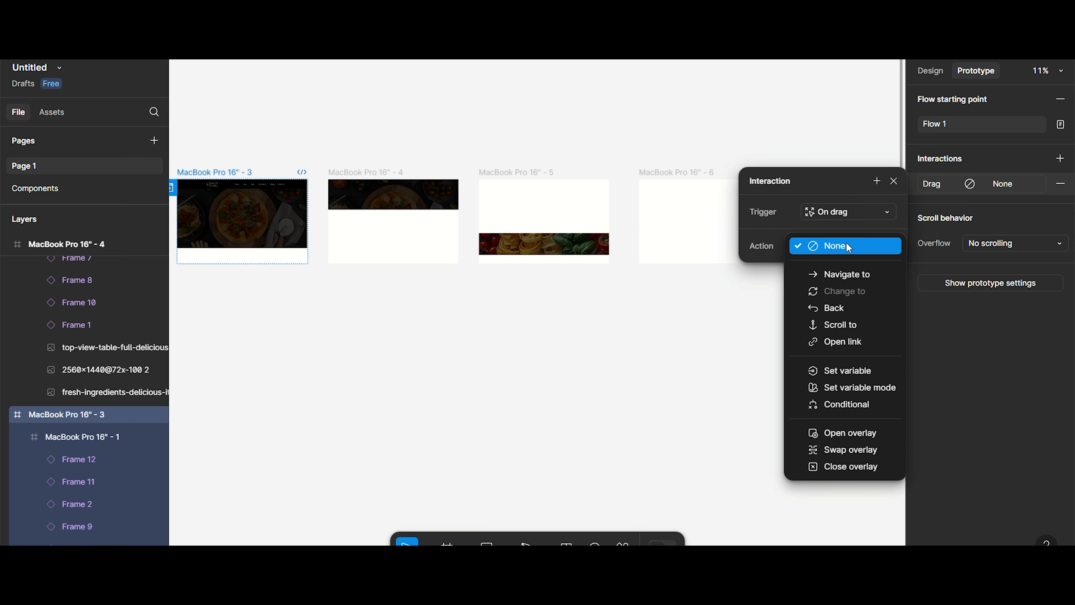
{"action": "left_click", "coordinate": [859, 271]}
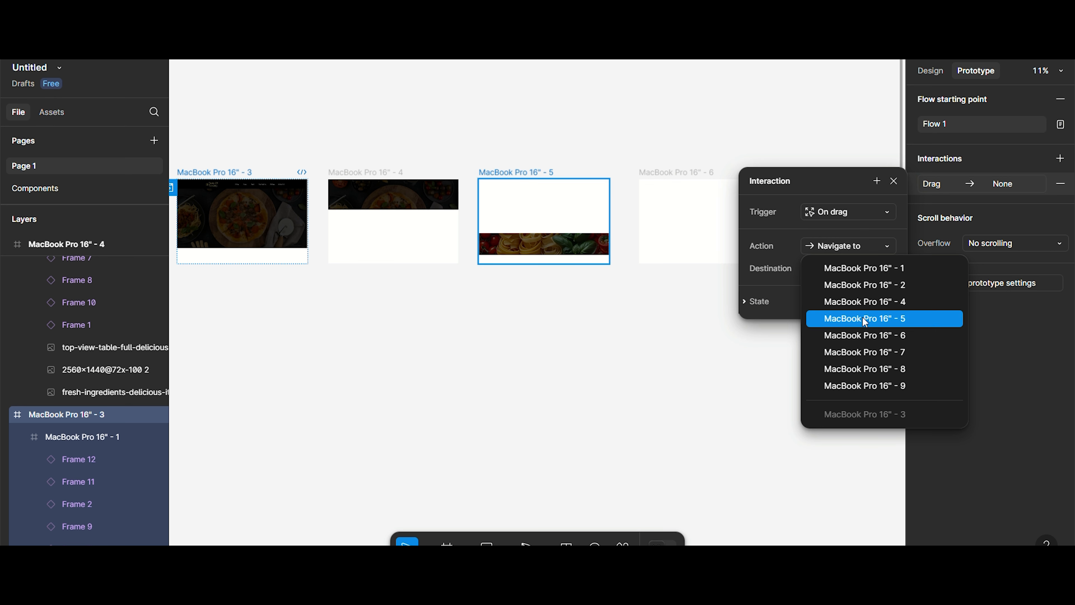
{"action": "left_click", "coordinate": [864, 304]}
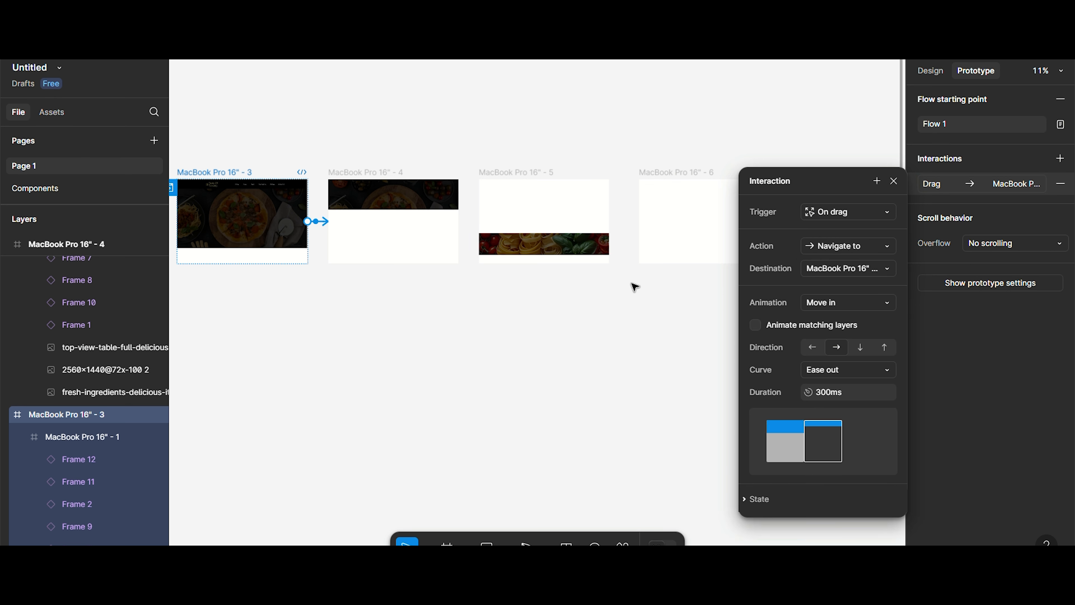
Step: Set the MacBook Pro 16" - 3 interaction to Smart animate with the Slow curve and a 400 ms duration
{"action": "left_click", "coordinate": [885, 304]}
{"action": "left_click", "coordinate": [860, 274]}
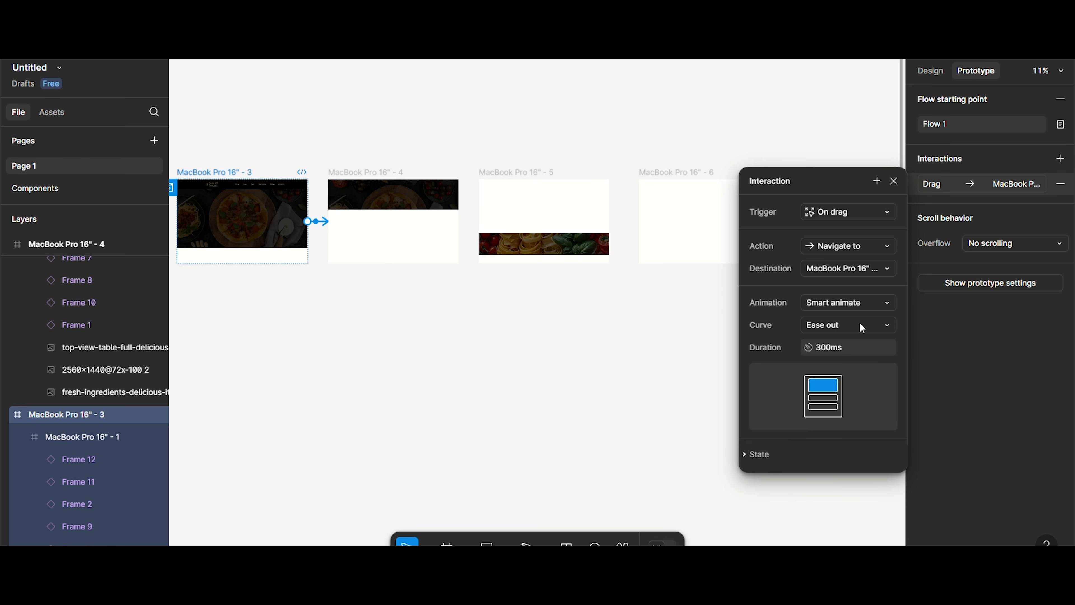
{"action": "left_click", "coordinate": [862, 328]}
{"action": "left_click", "coordinate": [871, 489]}
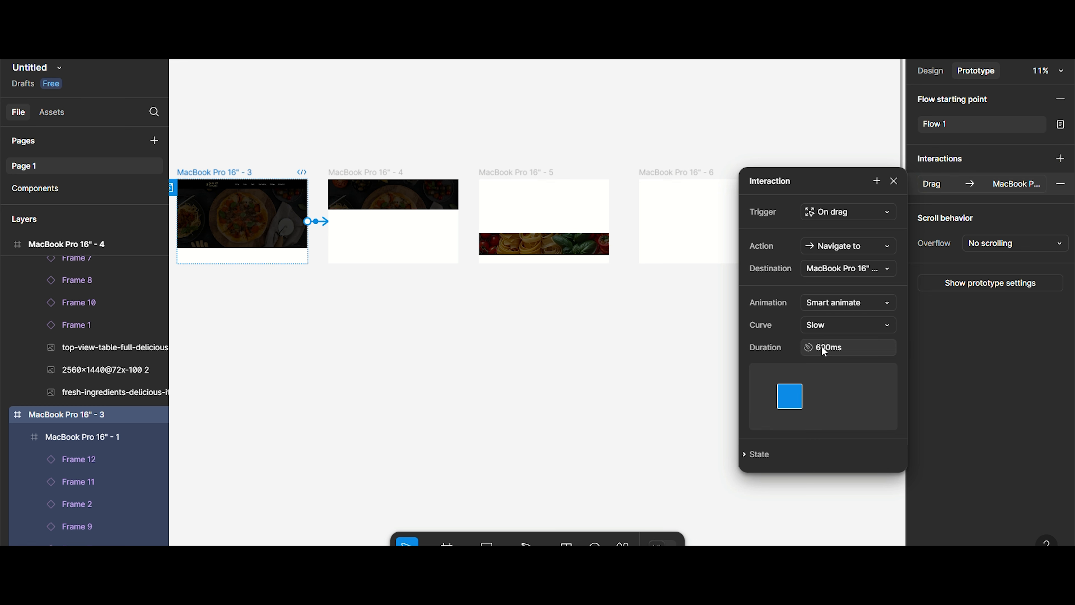
{"action": "type", "text": "4"}
{"action": "key", "text": "Return"}
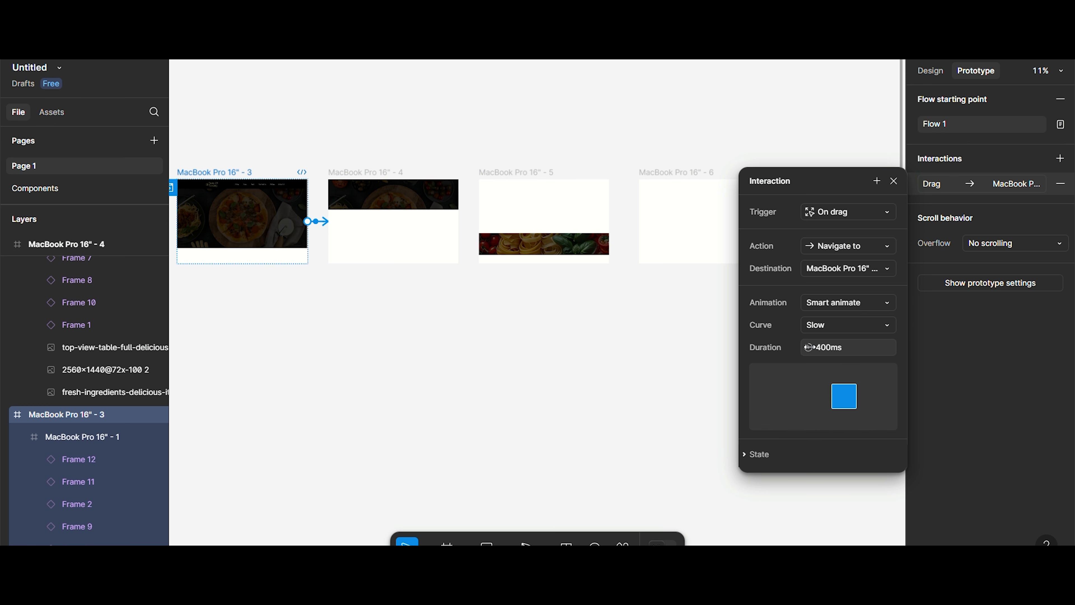
{"action": "scroll", "coordinate": [503, 261], "scroll_direction": "right", "scroll_amount": 2}
{"action": "scroll", "coordinate": [495, 259], "scroll_direction": "left", "scroll_amount": 2}
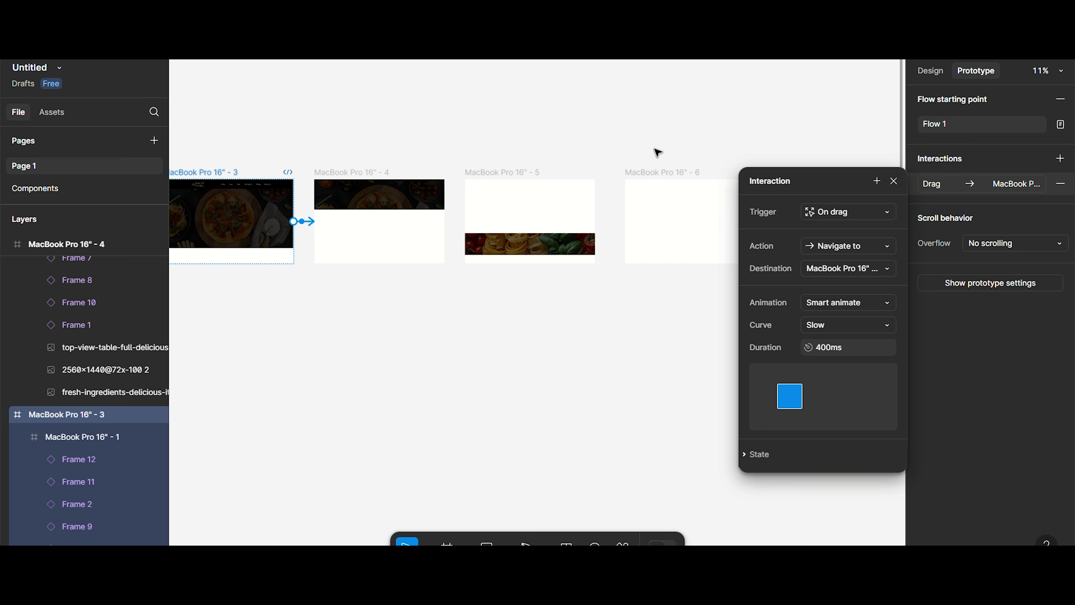
{"action": "left_click", "coordinate": [894, 181]}
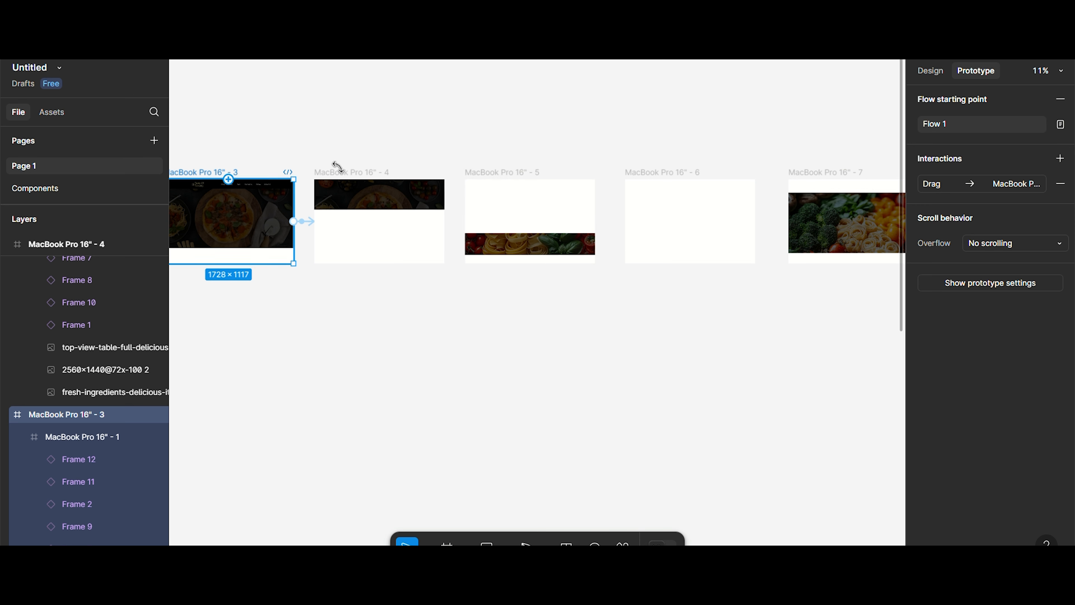
Step: Add an On drag interaction to MacBook Pro 16" - 4 that navigates to MacBook Pro 16" - 5
{"action": "left_click", "coordinate": [362, 174]}
{"action": "scroll", "coordinate": [472, 197], "scroll_direction": "right", "scroll_amount": 1}
{"action": "scroll", "coordinate": [471, 196], "scroll_direction": "right", "scroll_amount": 1}
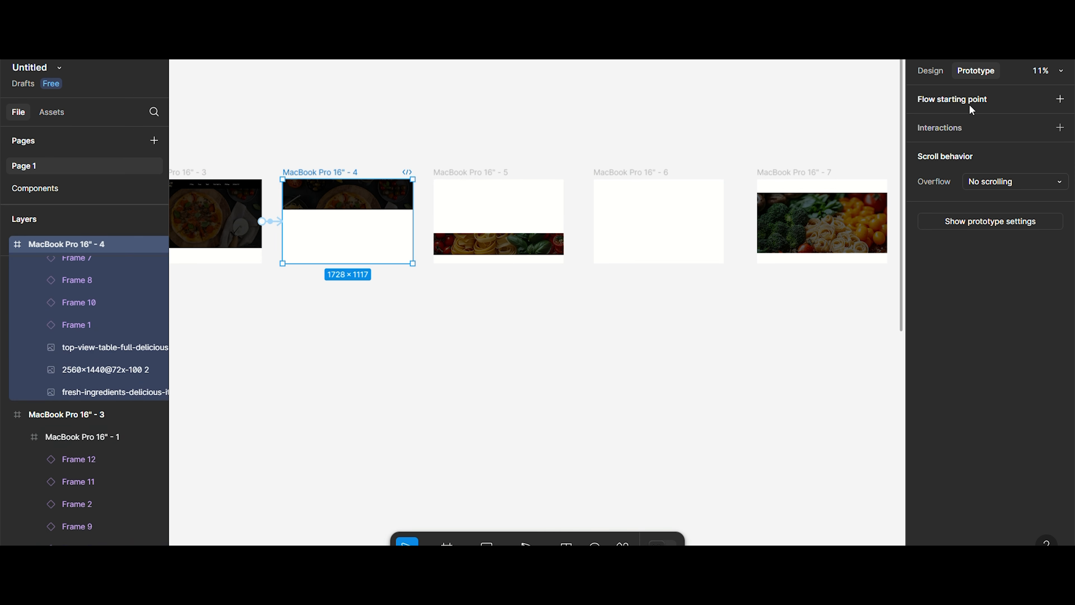
{"action": "left_click", "coordinate": [948, 128]}
{"action": "left_click", "coordinate": [892, 182]}
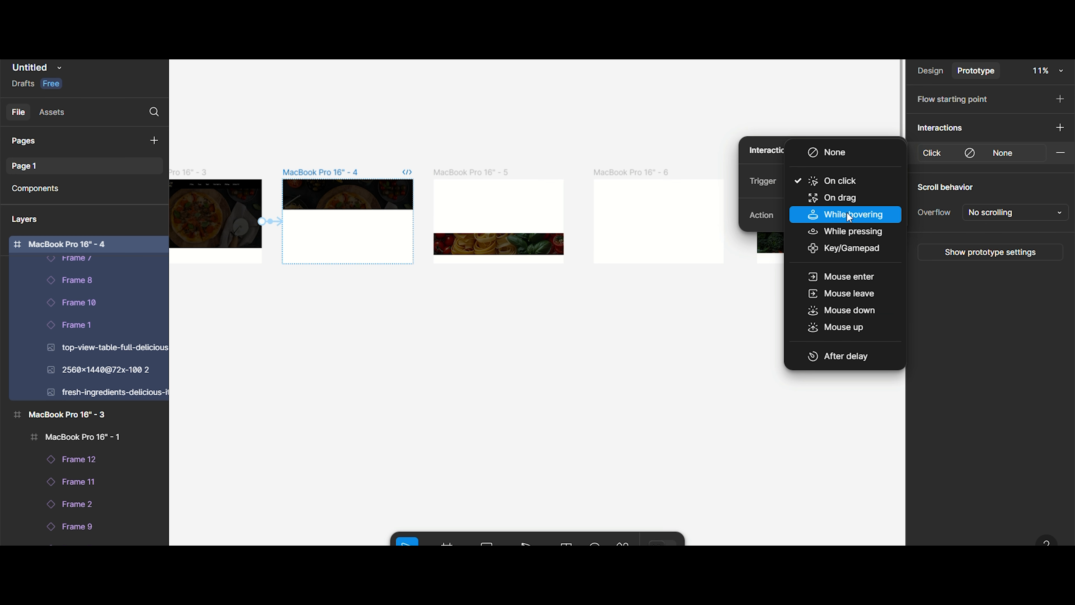
{"action": "left_click", "coordinate": [846, 198]}
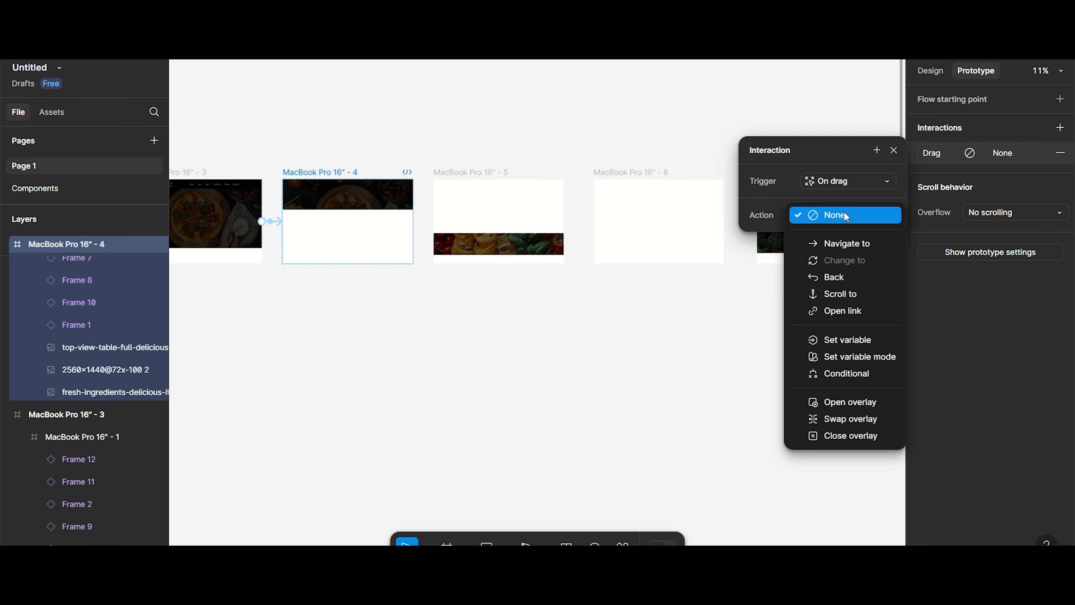
{"action": "left_click", "coordinate": [854, 245]}
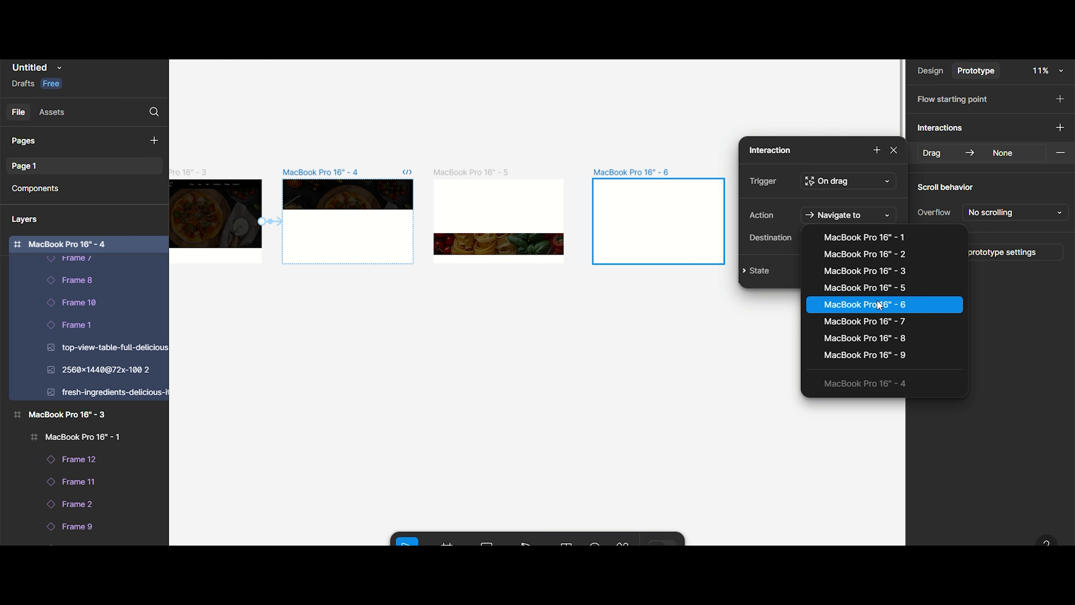
{"action": "left_click", "coordinate": [879, 292]}
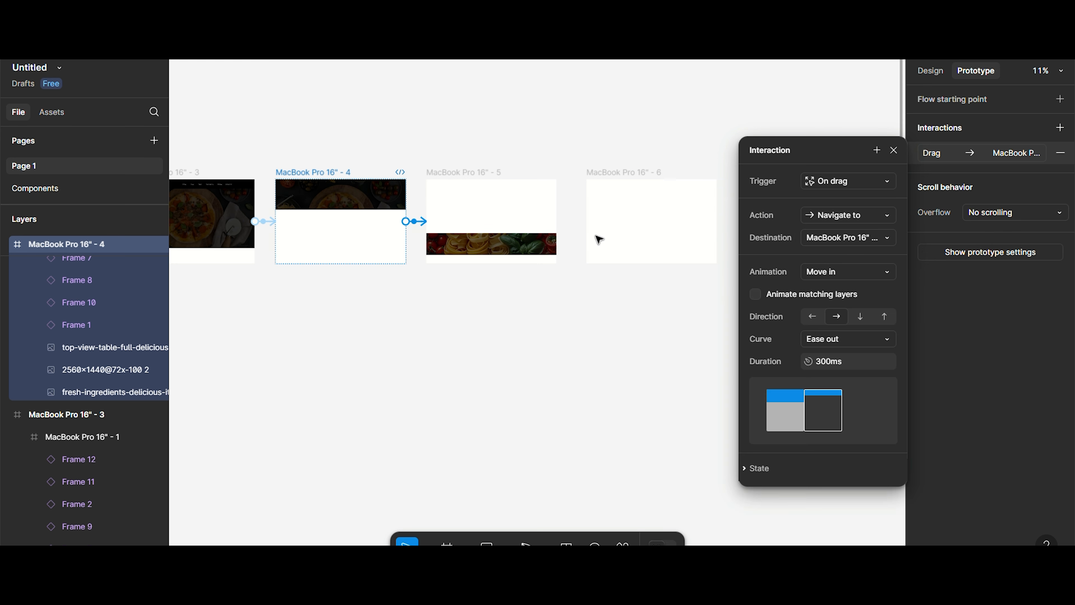
Step: Set the MacBook Pro 16" - 4 interaction to Smart animate with the Slow curve and a 400 ms duration
{"action": "scroll", "coordinate": [595, 238], "scroll_direction": "right", "scroll_amount": 5}
{"action": "left_click", "coordinate": [855, 273]}
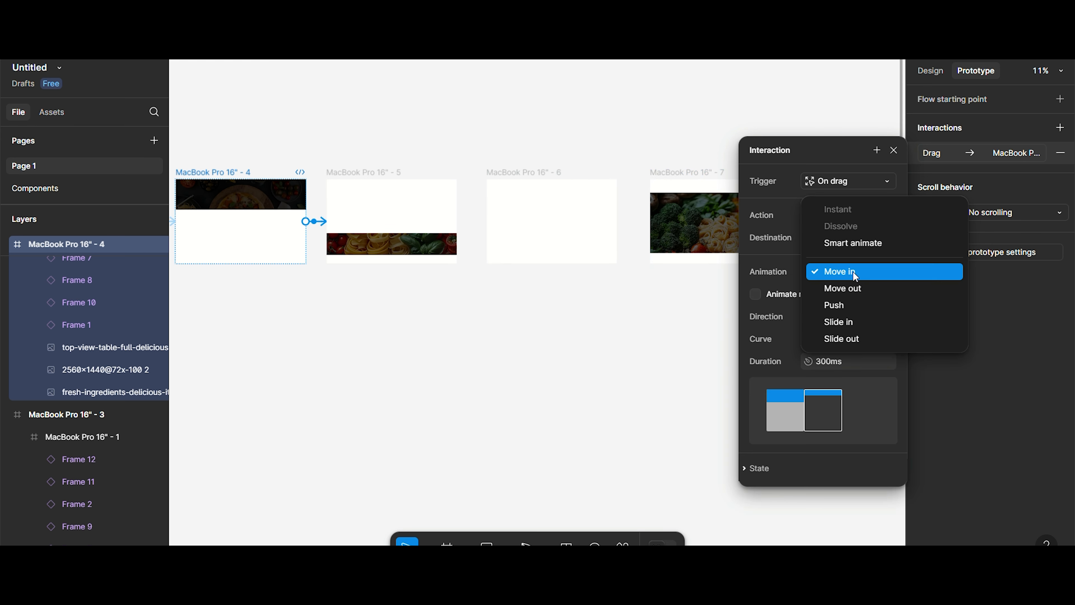
{"action": "left_click", "coordinate": [851, 243]}
{"action": "left_click", "coordinate": [849, 296]}
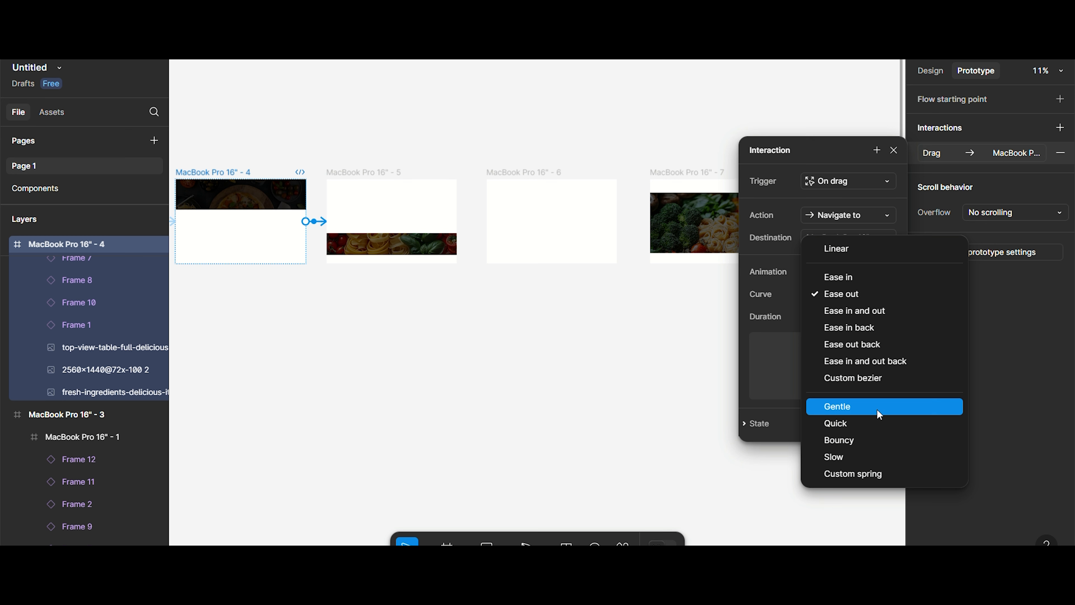
{"action": "left_click", "coordinate": [875, 457]}
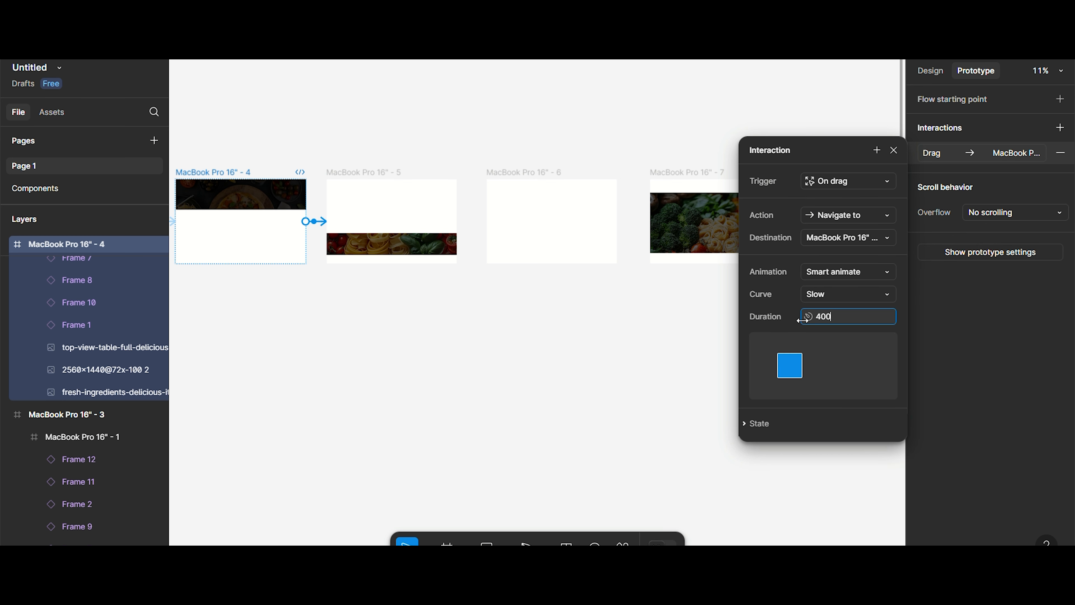
{"action": "key", "text": "Return"}
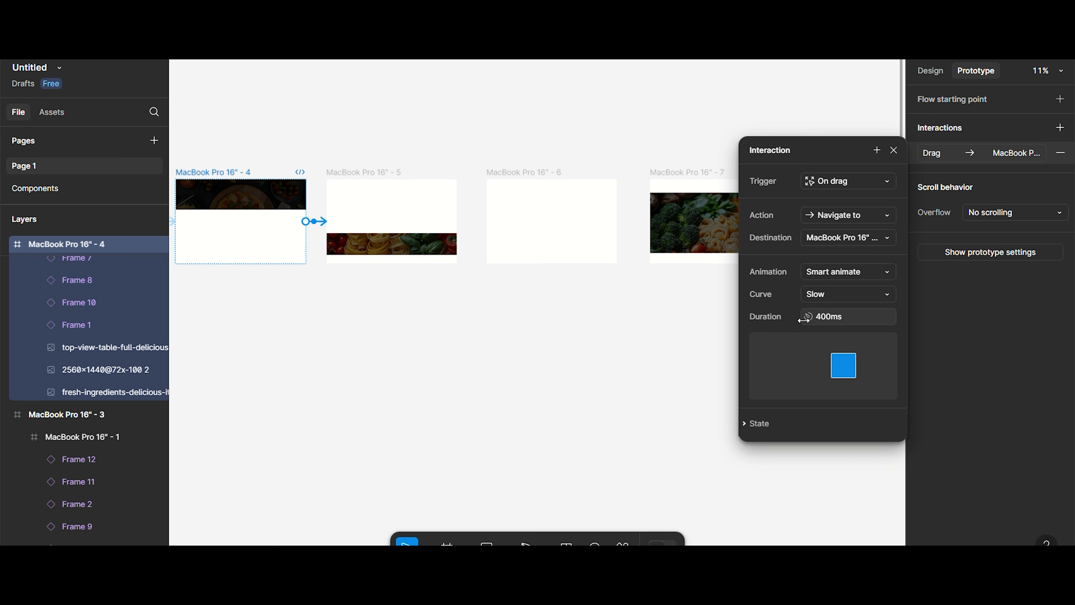
{"action": "left_click", "coordinate": [895, 151]}
Step: Add an On drag interaction to MacBook Pro 16" - 5 that navigates to MacBook Pro 16" - 6
{"action": "left_click", "coordinate": [381, 206]}
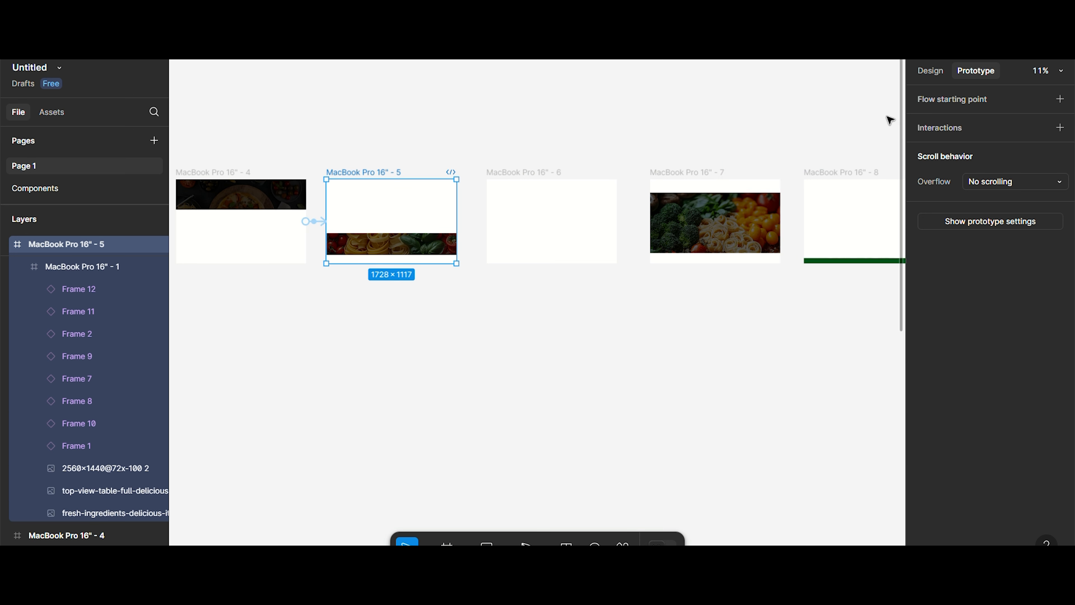
{"action": "left_click", "coordinate": [1060, 128]}
{"action": "left_click", "coordinate": [860, 181]}
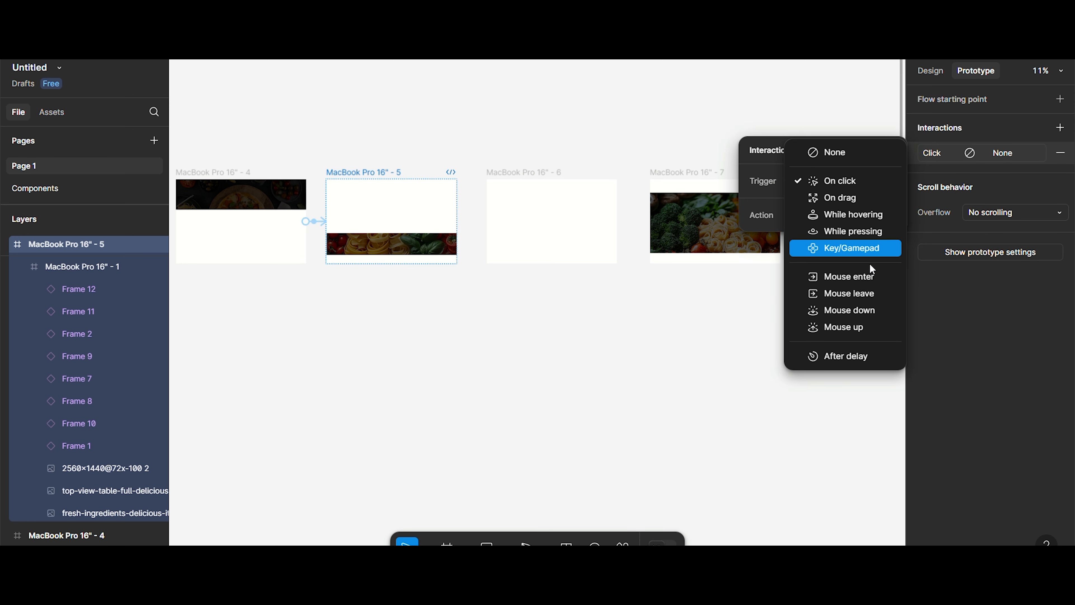
{"action": "left_click", "coordinate": [851, 198]}
{"action": "left_click", "coordinate": [851, 218]}
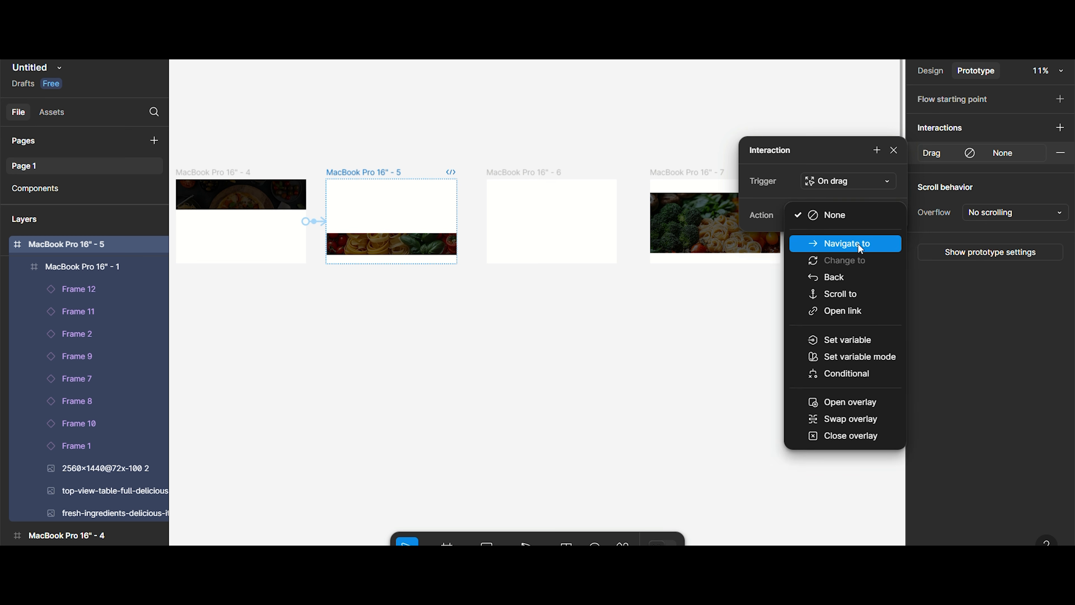
{"action": "left_click", "coordinate": [857, 242]}
{"action": "left_click", "coordinate": [849, 238]}
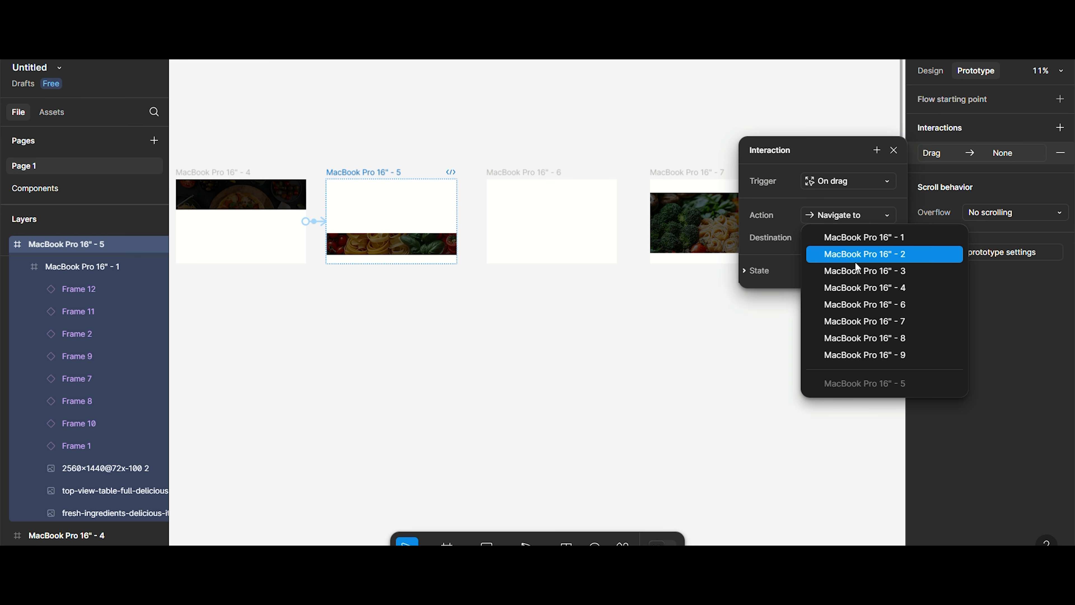
{"action": "left_click", "coordinate": [885, 305]}
Step: Set the MacBook Pro 16" - 5 interaction to Smart animate with the Slow curve and a 400 ms duration
{"action": "left_click", "coordinate": [845, 276]}
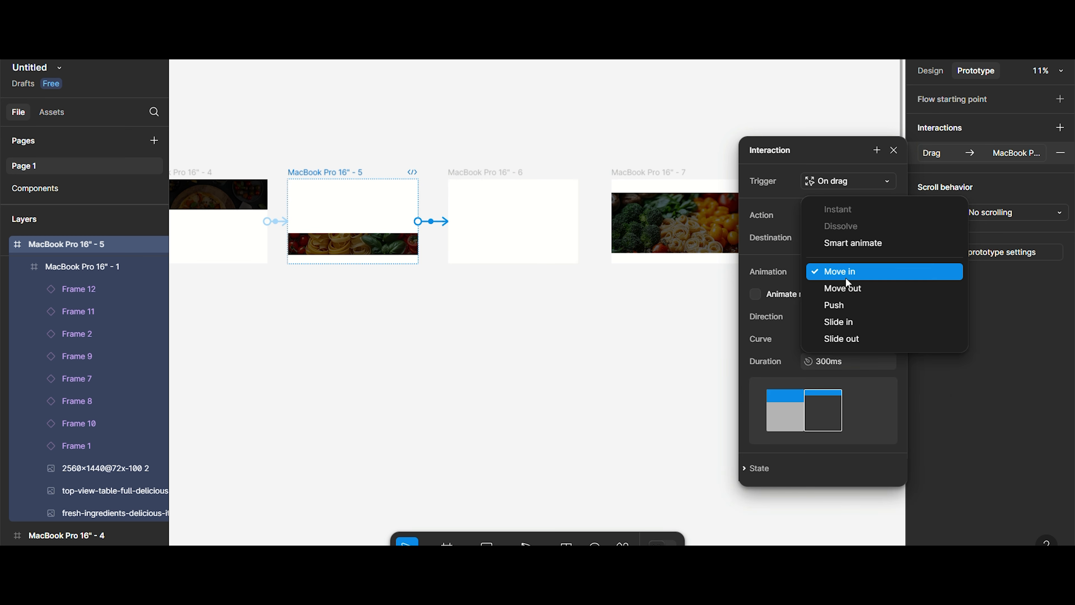
{"action": "left_click", "coordinate": [859, 245]}
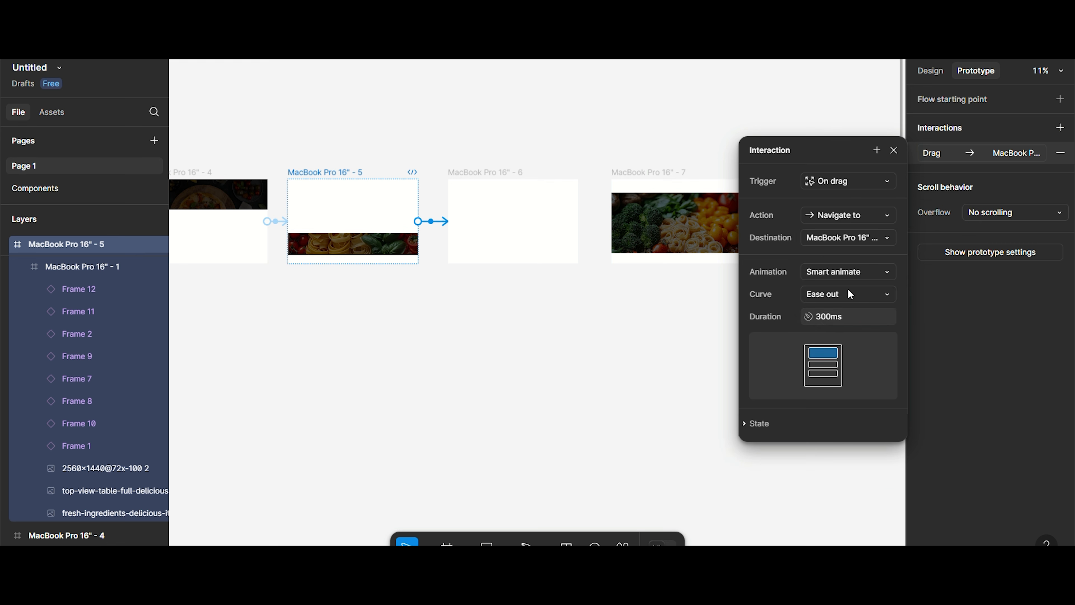
{"action": "left_click", "coordinate": [847, 297]}
{"action": "left_click", "coordinate": [854, 457]}
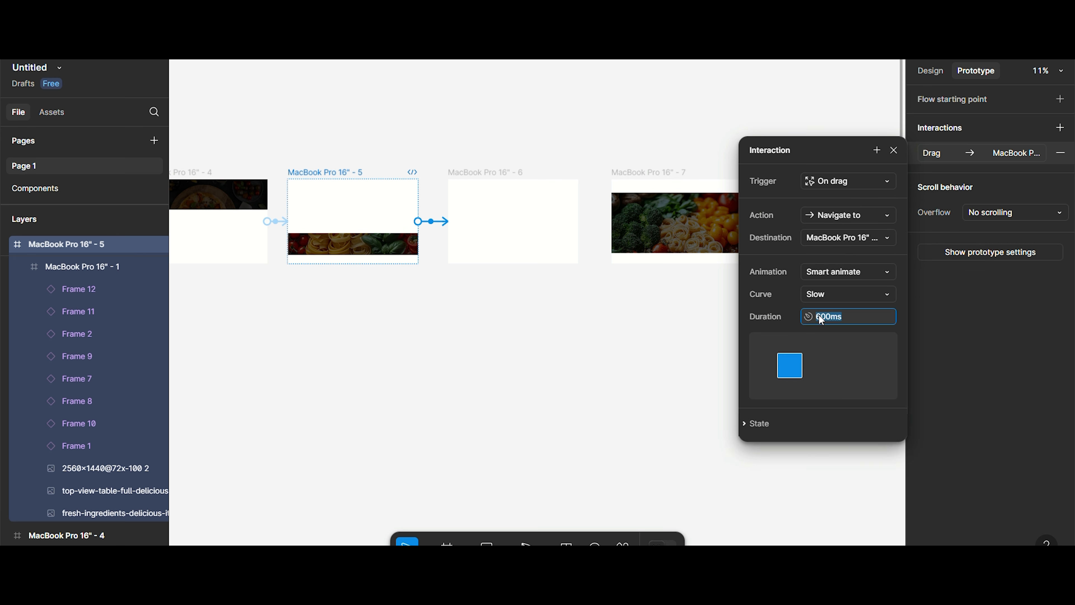
{"action": "type", "text": "400"}
{"action": "key", "text": "Return"}
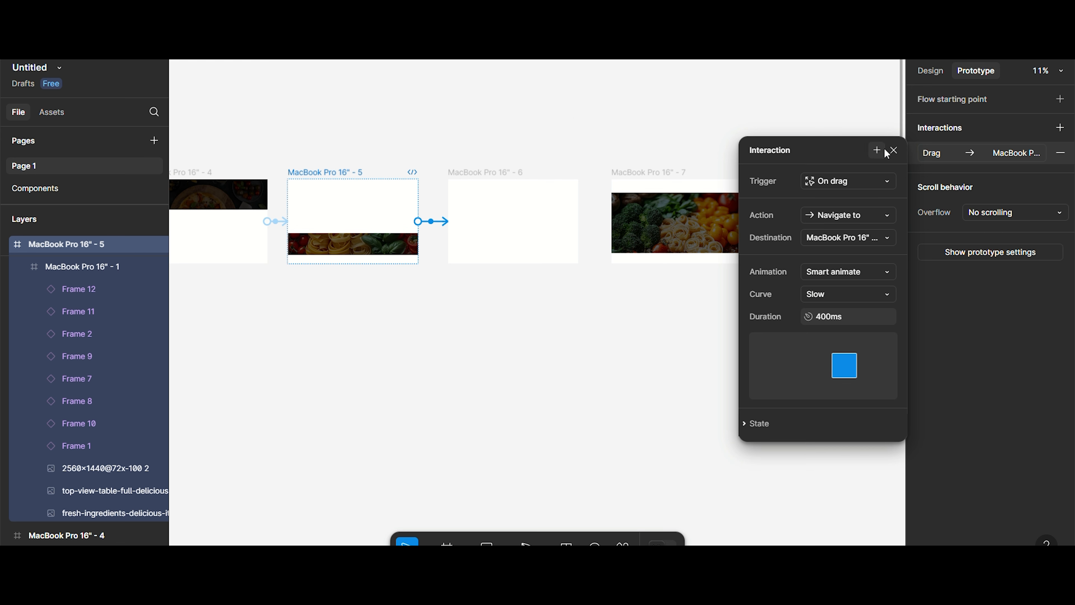
{"action": "left_click", "coordinate": [894, 150]}
Step: Add an On drag interaction to MacBook Pro 16" - 6 that navigates to MacBook Pro 16" - 7
{"action": "left_click", "coordinate": [499, 185]}
{"action": "scroll", "coordinate": [506, 198], "scroll_direction": "right", "scroll_amount": 2}
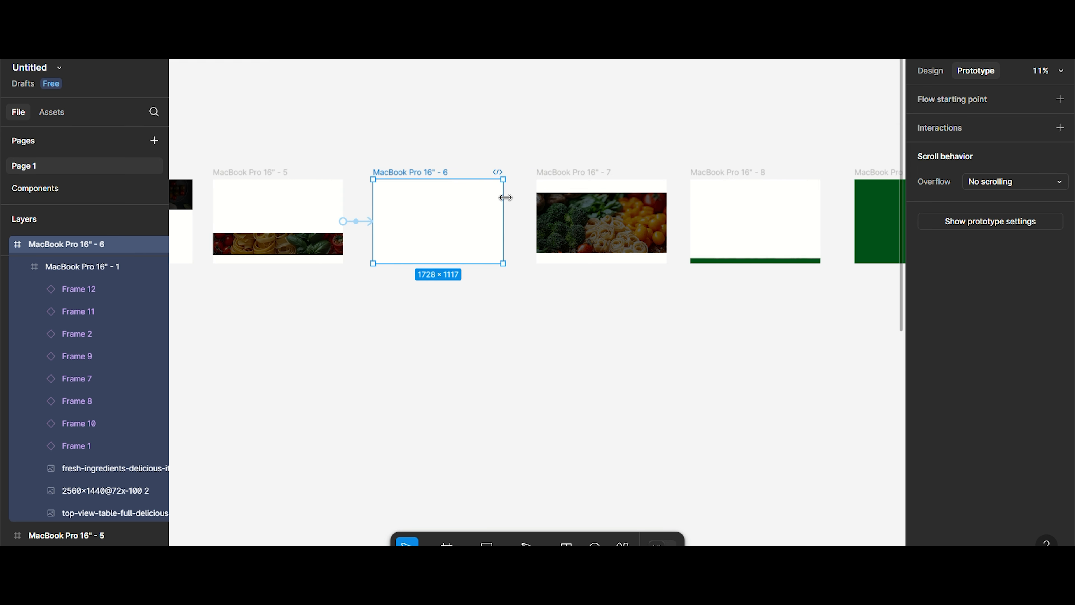
{"action": "left_click", "coordinate": [973, 128]}
{"action": "left_click", "coordinate": [876, 181]}
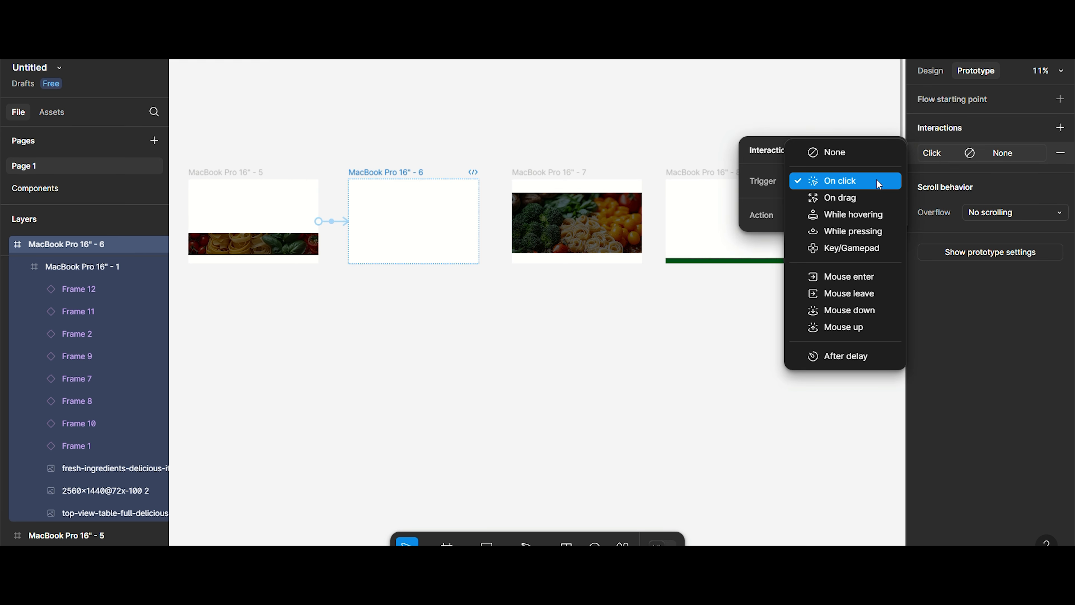
{"action": "left_click", "coordinate": [865, 198]}
{"action": "left_click", "coordinate": [855, 215]}
{"action": "left_click", "coordinate": [855, 245]}
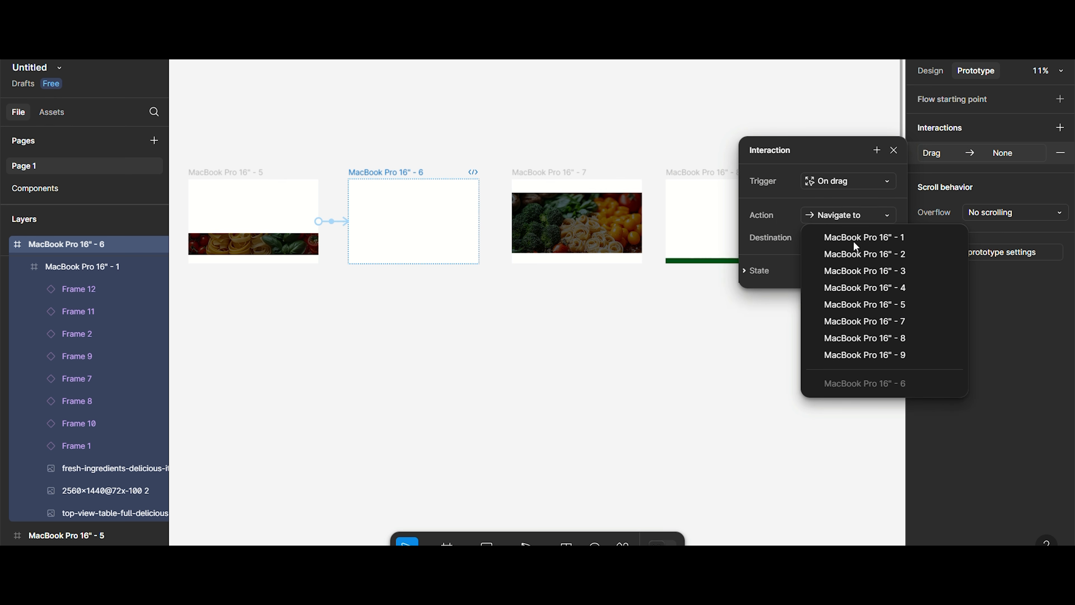
{"action": "left_click", "coordinate": [870, 327]}
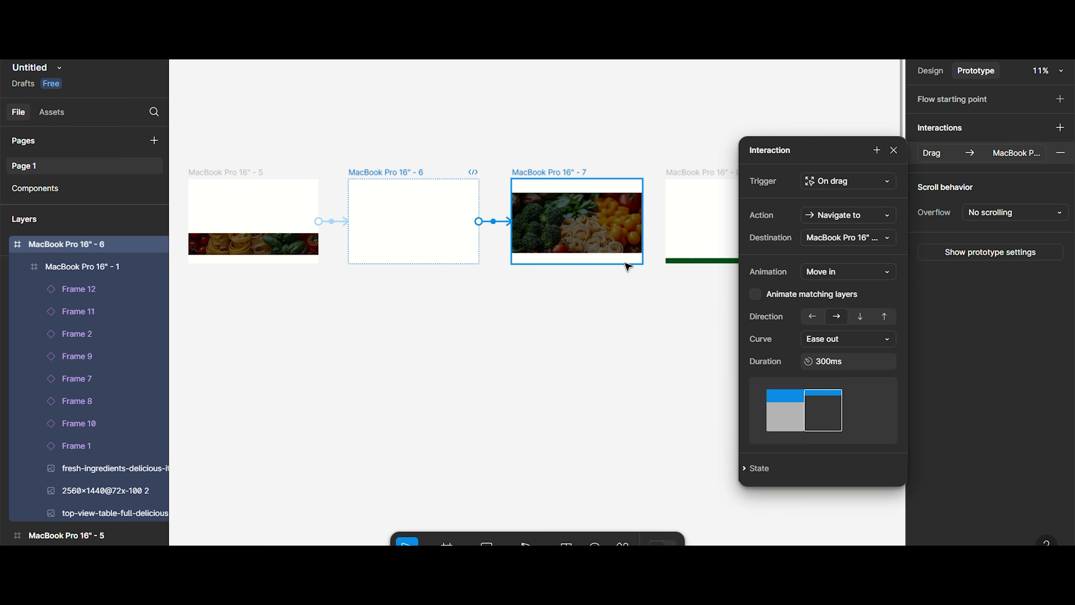
Step: Set the MacBook Pro 16" - 6 interaction to Smart animate with the Slow curve and a 400 ms duration
{"action": "left_click", "coordinate": [837, 271]}
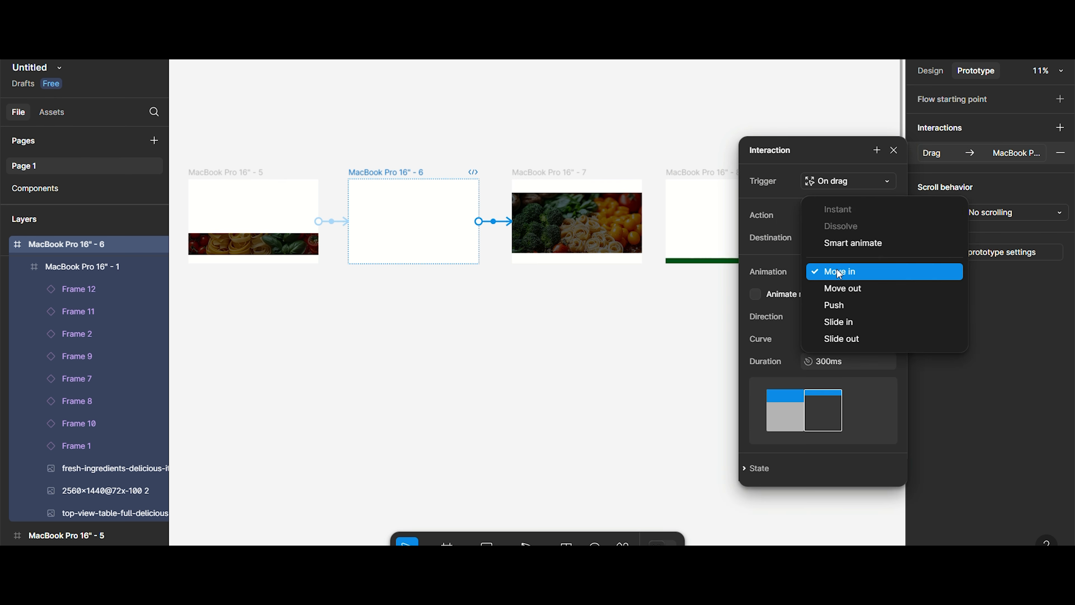
{"action": "left_click", "coordinate": [833, 243]}
{"action": "left_click", "coordinate": [833, 294]}
{"action": "left_click", "coordinate": [858, 458]}
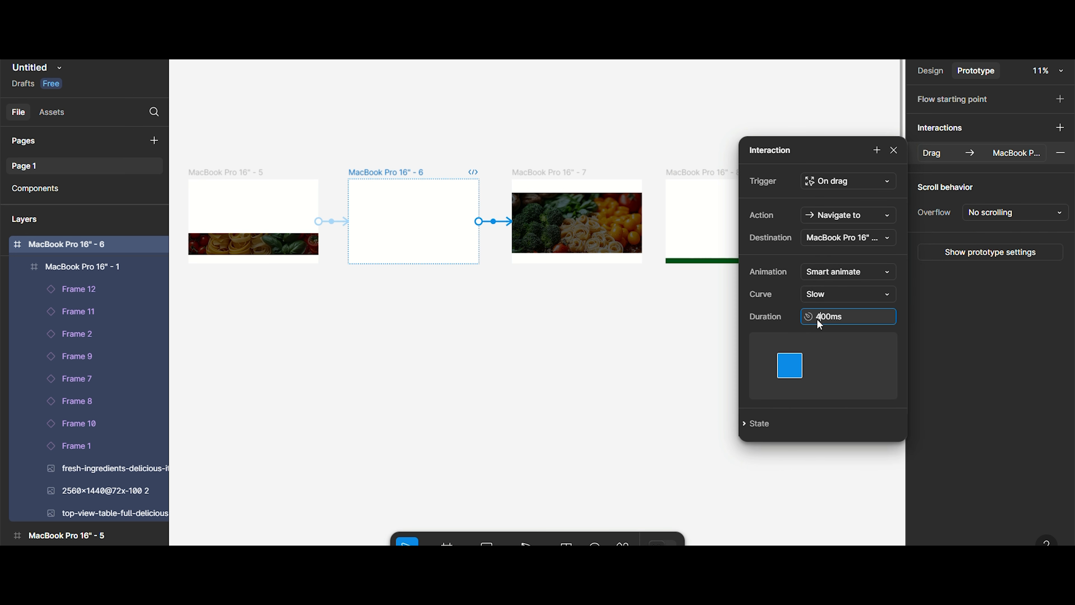
{"action": "left_click", "coordinate": [894, 150]}
Step: Add an On drag interaction to MacBook Pro 16" - 7 that navigates to MacBook Pro 16" - 8
{"action": "scroll", "coordinate": [598, 223], "scroll_direction": "right", "scroll_amount": 3}
{"action": "left_click", "coordinate": [395, 174]}
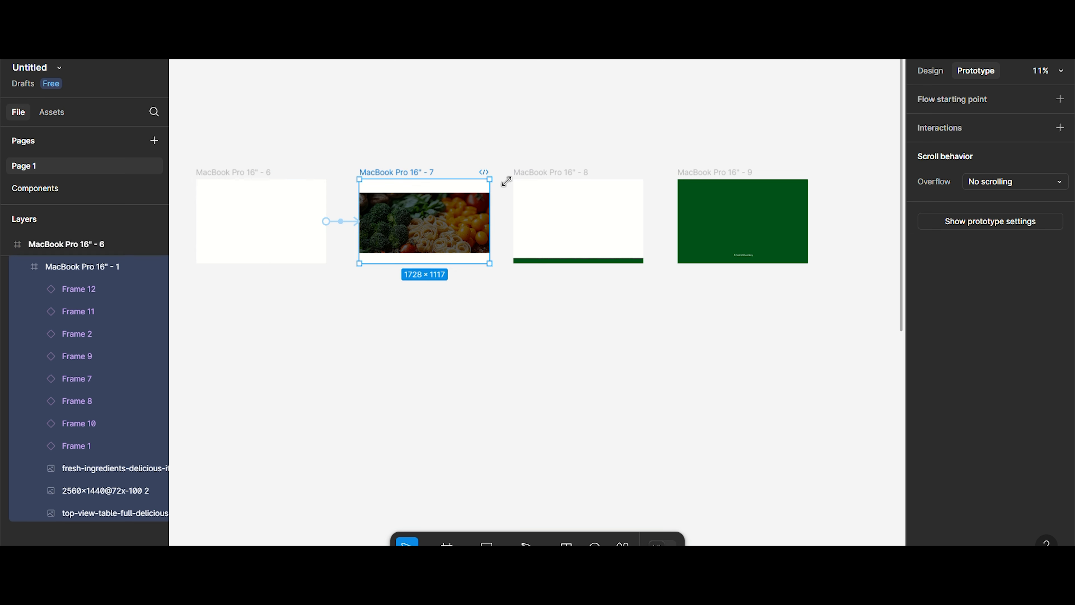
{"action": "left_click", "coordinate": [949, 130]}
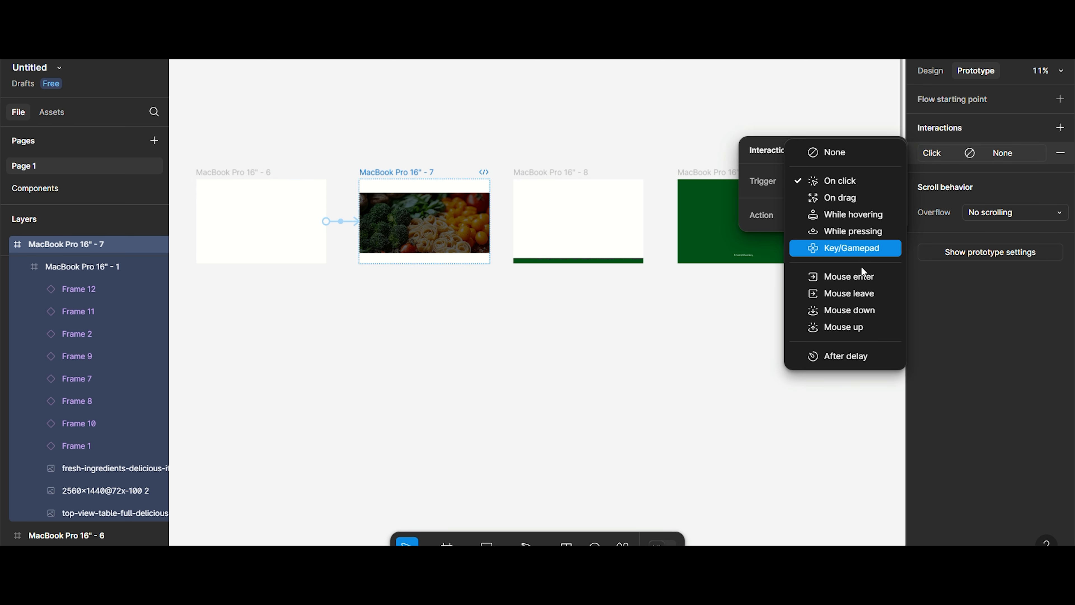
{"action": "left_click", "coordinate": [852, 198]}
{"action": "left_click", "coordinate": [850, 215]}
{"action": "left_click", "coordinate": [855, 244]}
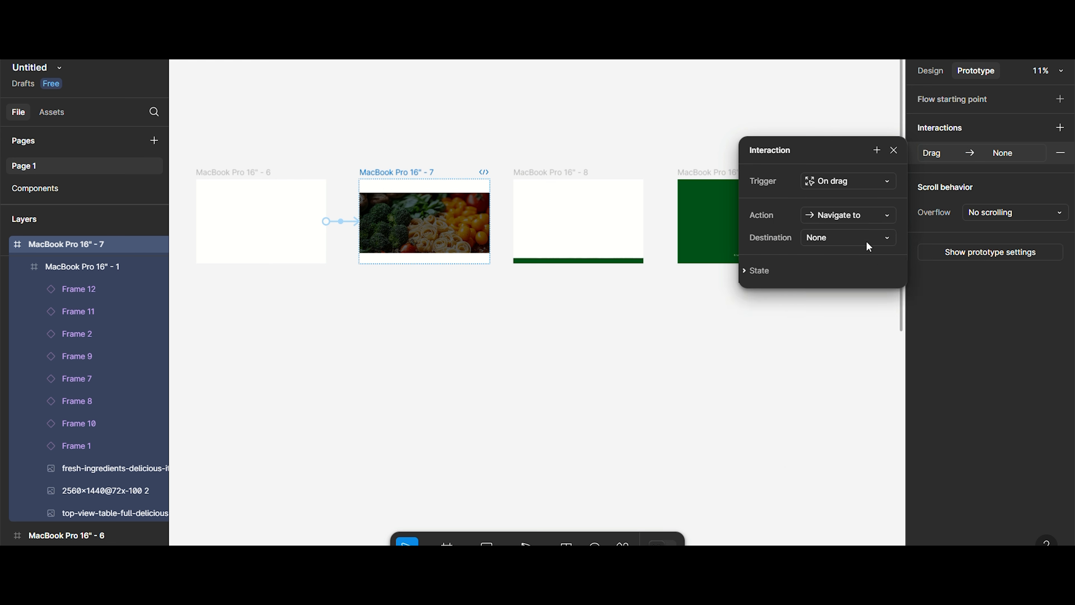
{"action": "left_click", "coordinate": [866, 240]}
{"action": "left_click", "coordinate": [884, 338]}
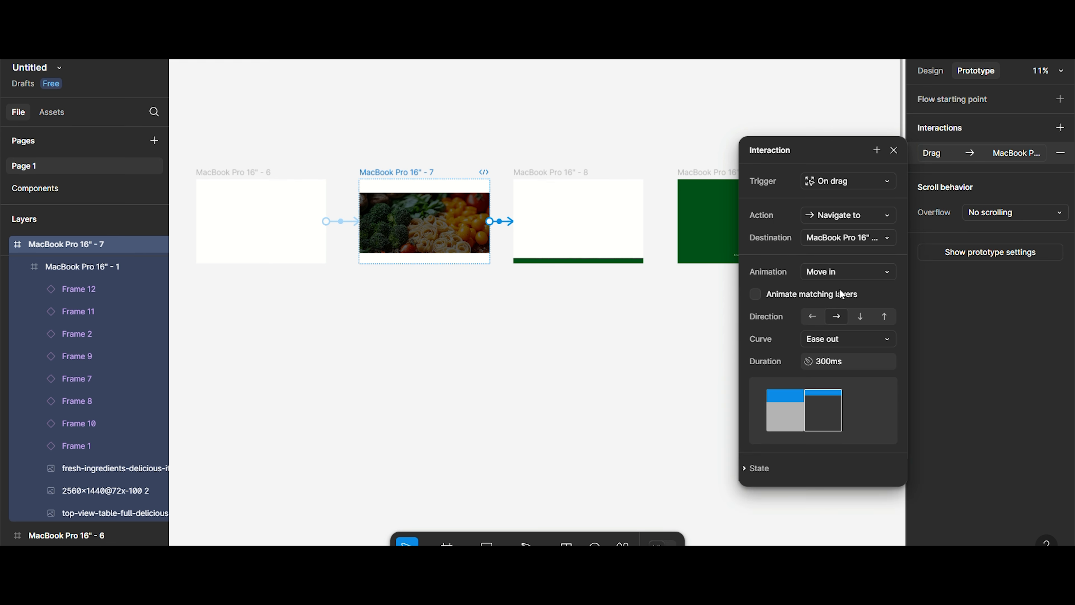
Step: Set the MacBook Pro 16" - 7 interaction to Smart animate with the Slow curve and a 400 ms duration
{"action": "left_click", "coordinate": [850, 271]}
{"action": "left_click", "coordinate": [844, 238]}
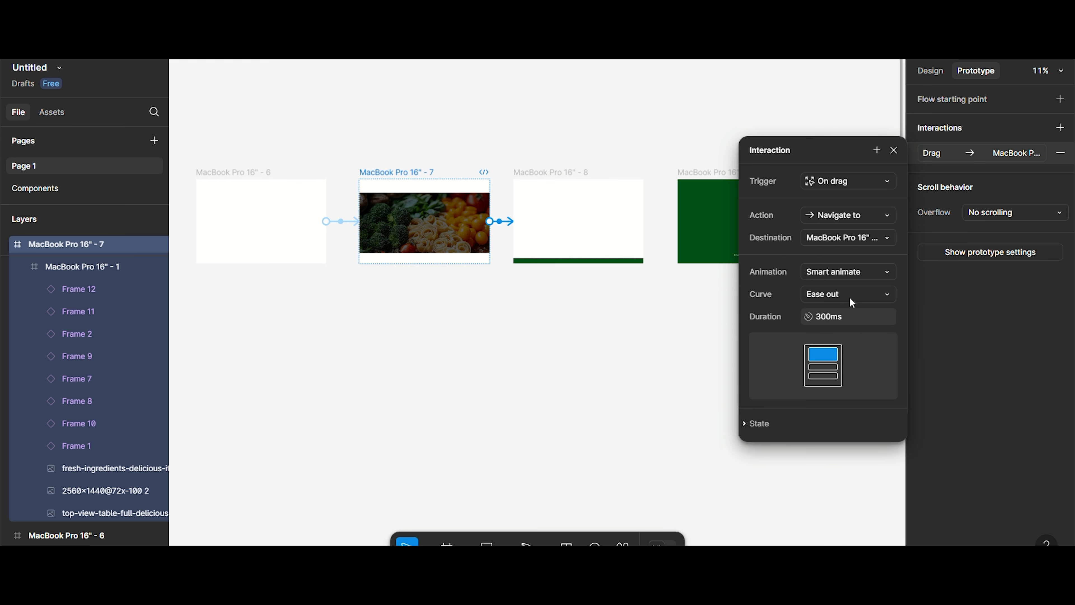
{"action": "left_click", "coordinate": [849, 294]}
{"action": "left_click", "coordinate": [870, 457]}
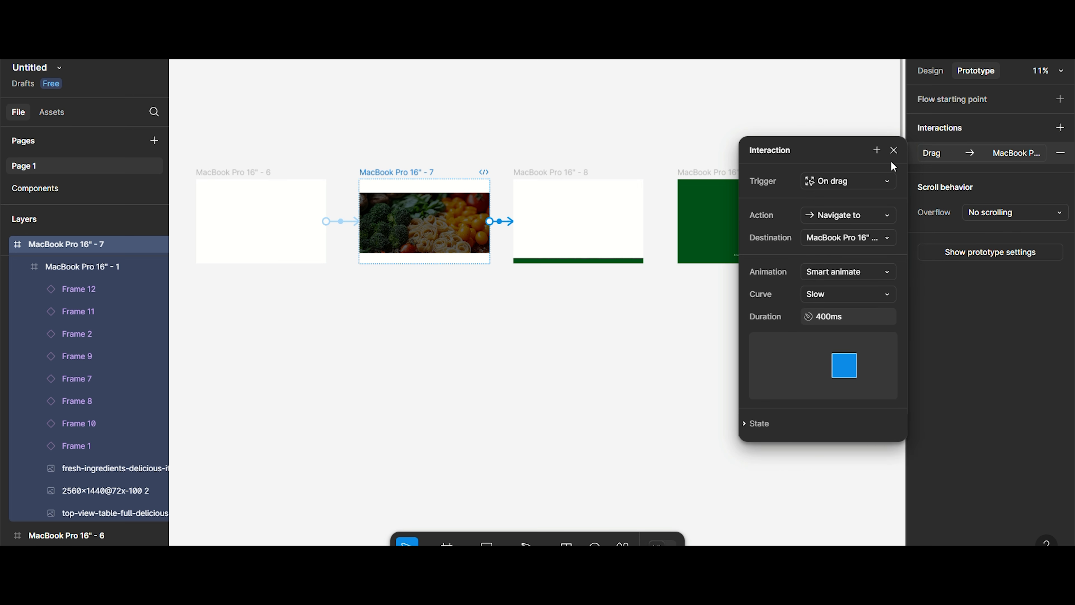
{"action": "left_click", "coordinate": [893, 150]}
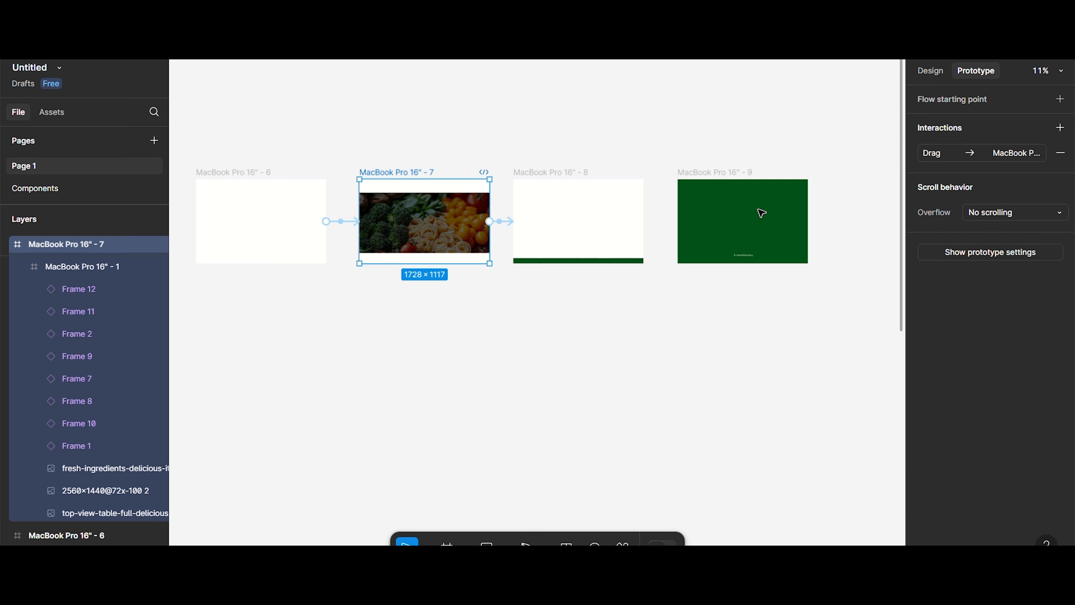
Step: Add an On drag interaction to MacBook Pro 16" - 8 that navigates to MacBook Pro 16" - 9
{"action": "scroll", "coordinate": [656, 216], "scroll_direction": "right", "scroll_amount": 1}
{"action": "left_click", "coordinate": [551, 217]}
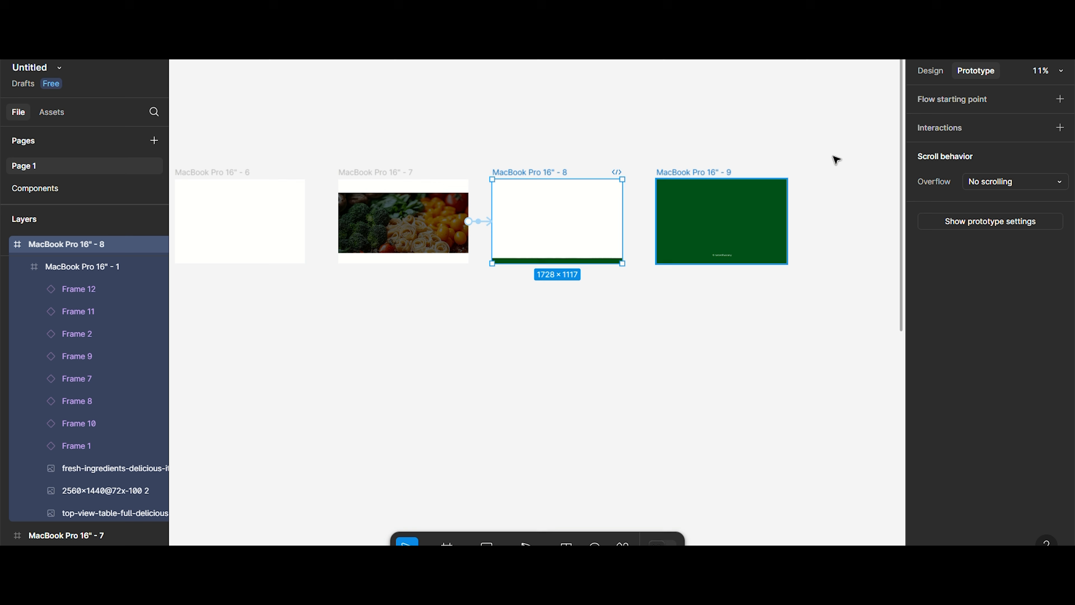
{"action": "left_click", "coordinate": [965, 128]}
{"action": "left_click", "coordinate": [889, 181]}
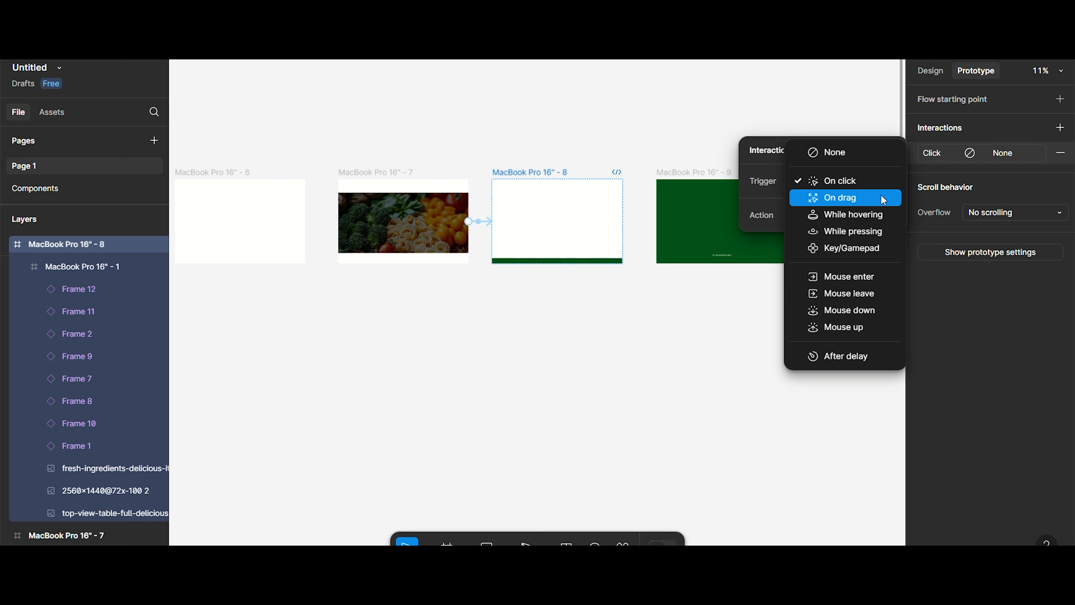
{"action": "left_click", "coordinate": [883, 198]}
{"action": "left_click", "coordinate": [830, 243]}
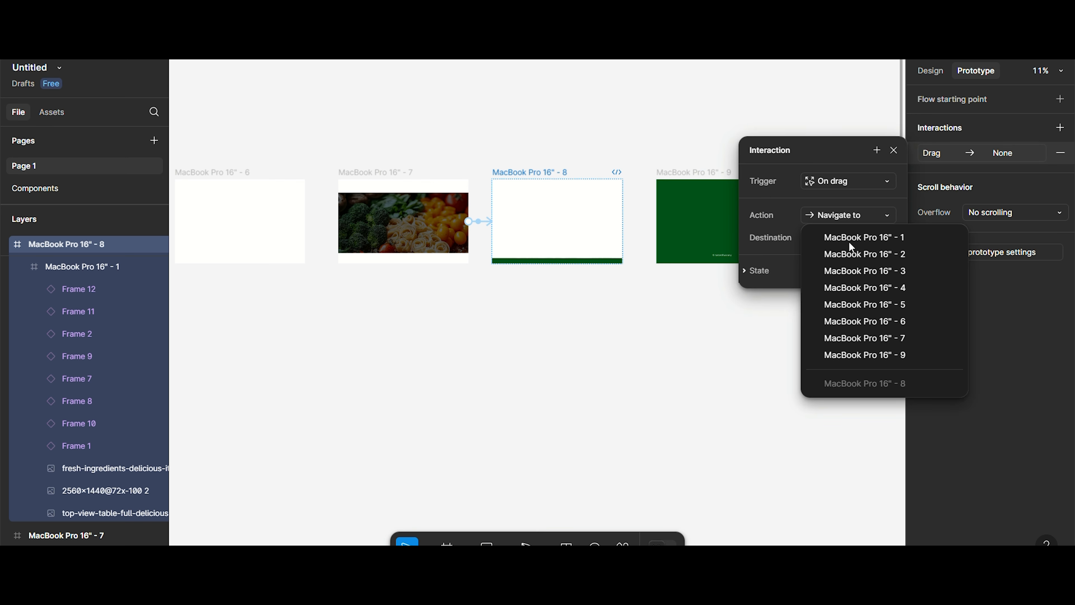
{"action": "left_click", "coordinate": [864, 355]}
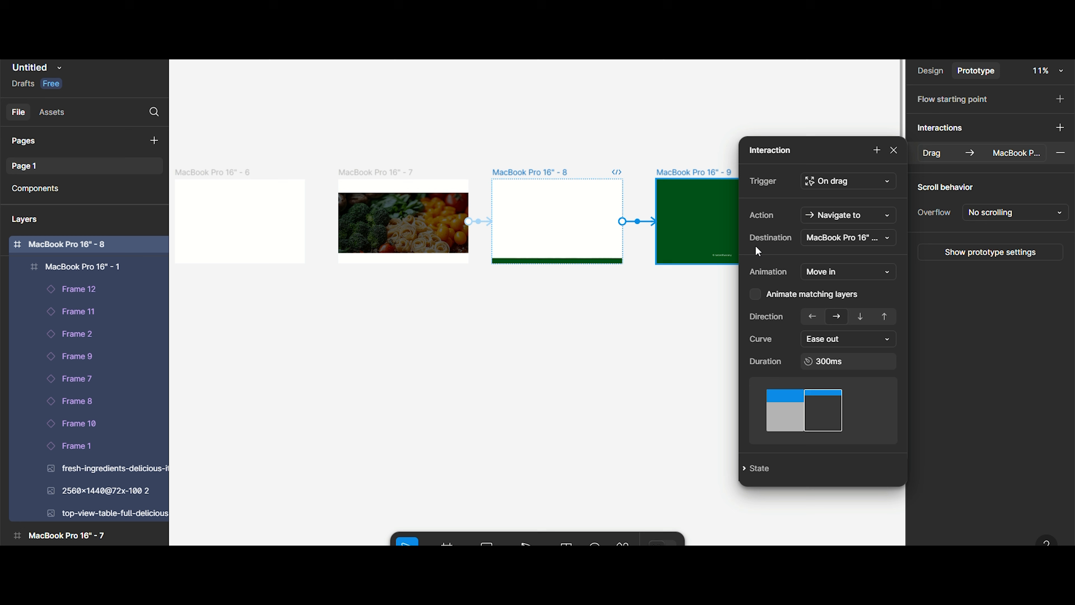
Step: Set the MacBook Pro 16" - 8 interaction to Smart animate with the Slow curve and a 400 ms duration
{"action": "left_click", "coordinate": [819, 272]}
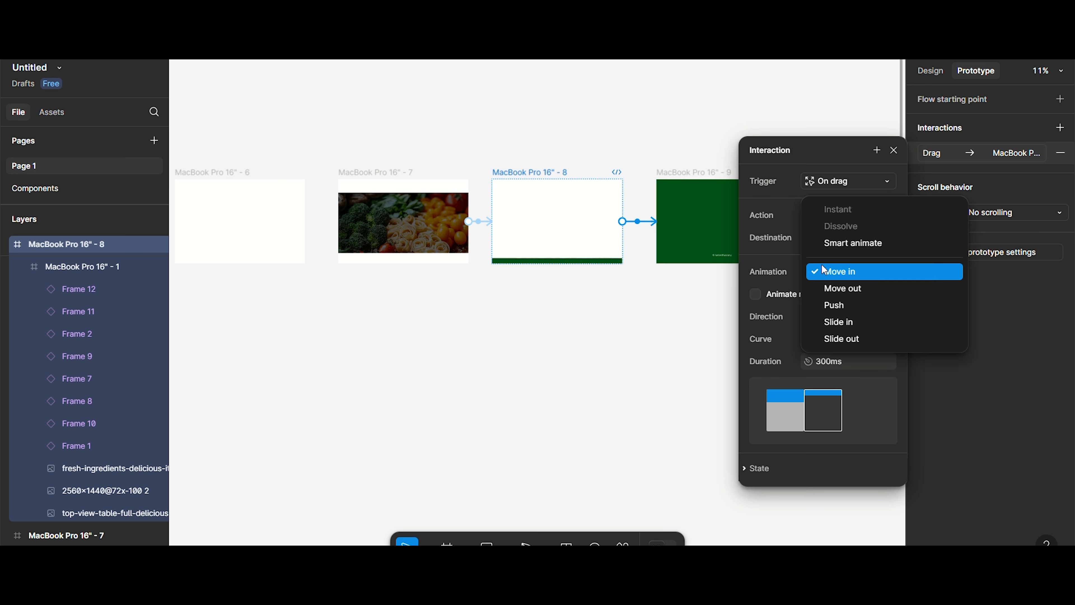
{"action": "left_click", "coordinate": [840, 249]}
{"action": "left_click", "coordinate": [843, 294]}
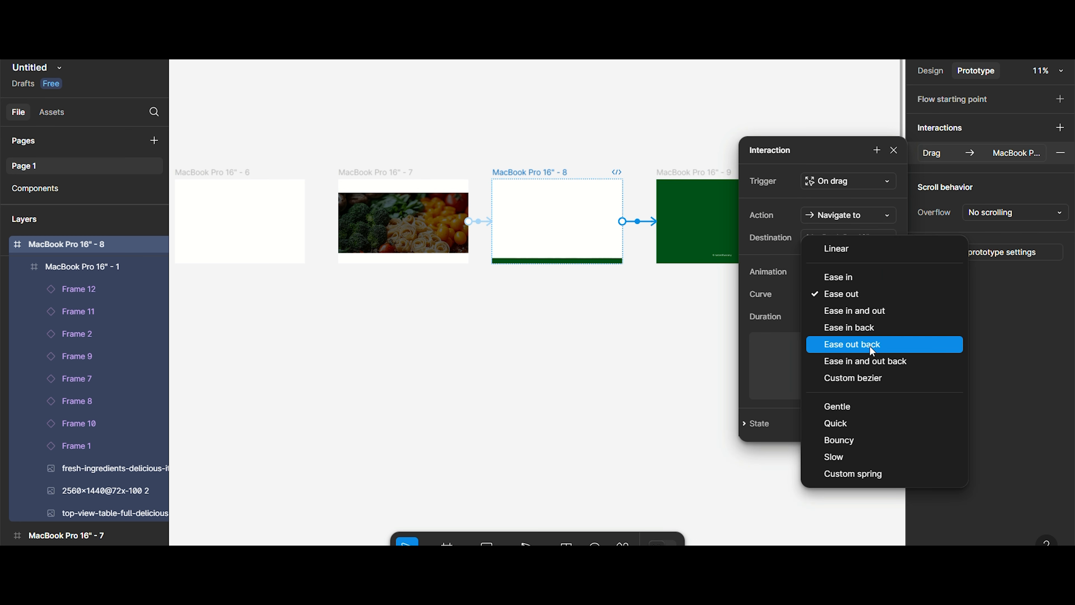
{"action": "left_click", "coordinate": [850, 448]}
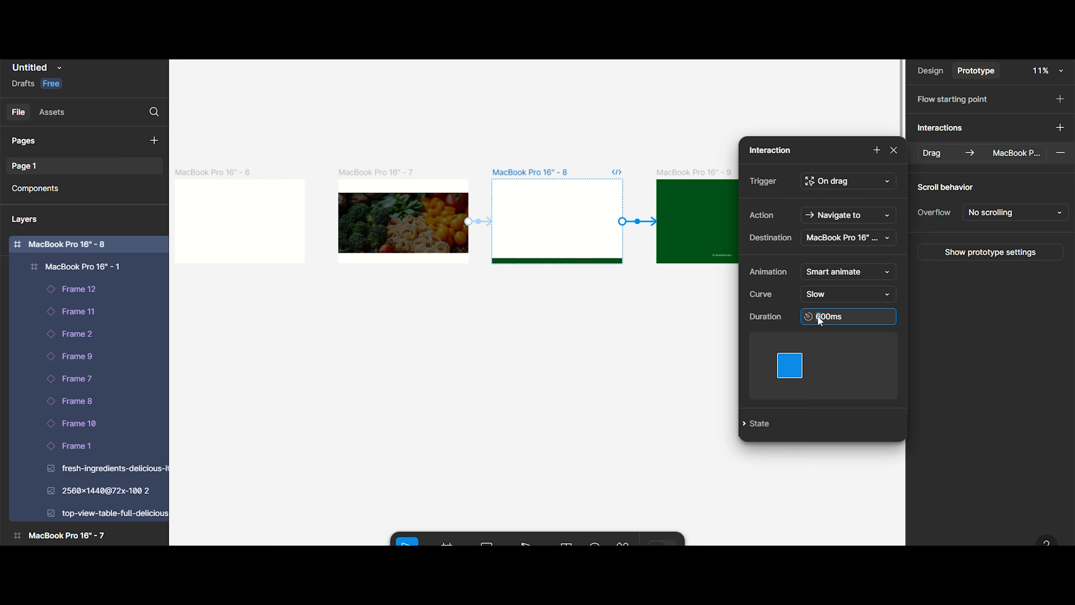
{"action": "type", "text": "4"}
{"action": "key", "text": "Return"}
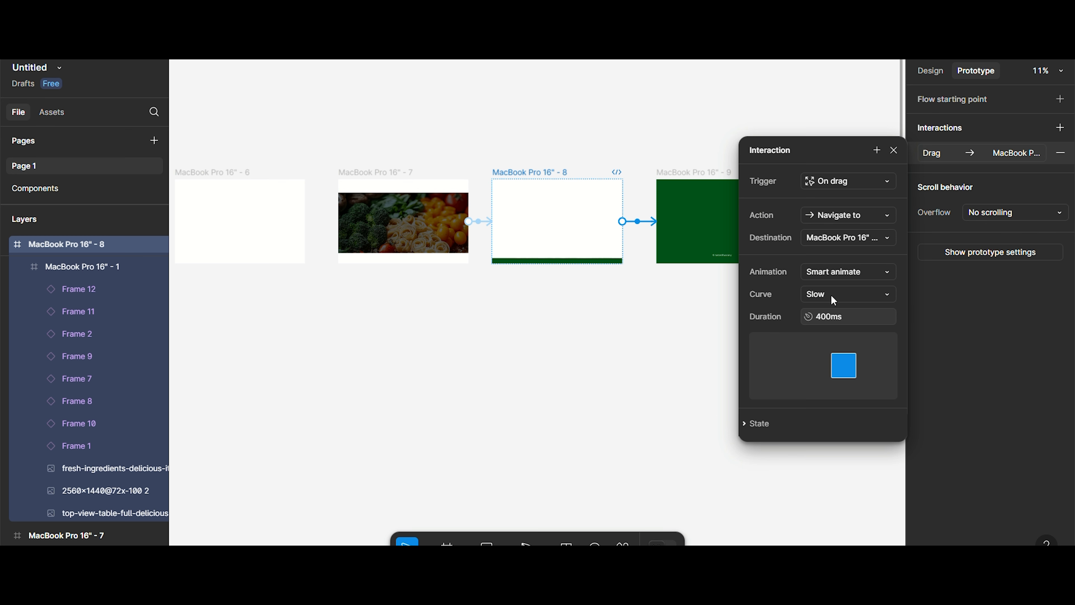
{"action": "left_click", "coordinate": [894, 153]}
Step: Preview Flow 1 from its starting frame MacBook Pro 16" - 3 and move down through the restaurant page to check the parallax transitions
{"action": "scroll", "coordinate": [821, 219], "scroll_direction": "down", "scroll_amount": 3}
{"action": "scroll", "coordinate": [806, 230], "scroll_direction": "left", "scroll_amount": 10}
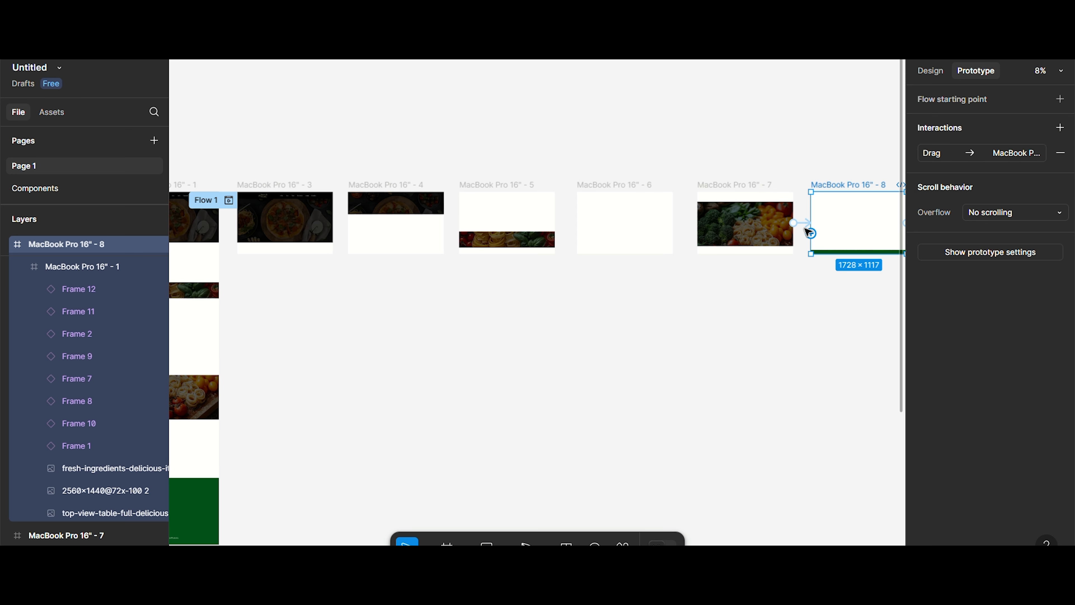
{"action": "left_click", "coordinate": [391, 185]}
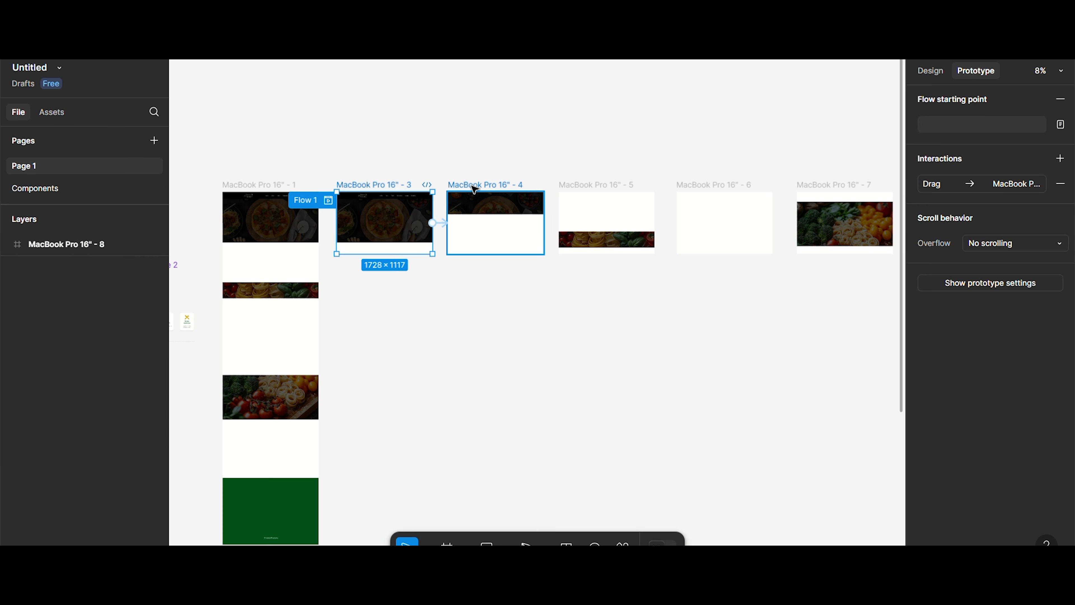
{"action": "scroll", "coordinate": [475, 189], "scroll_direction": "up", "scroll_amount": 2}
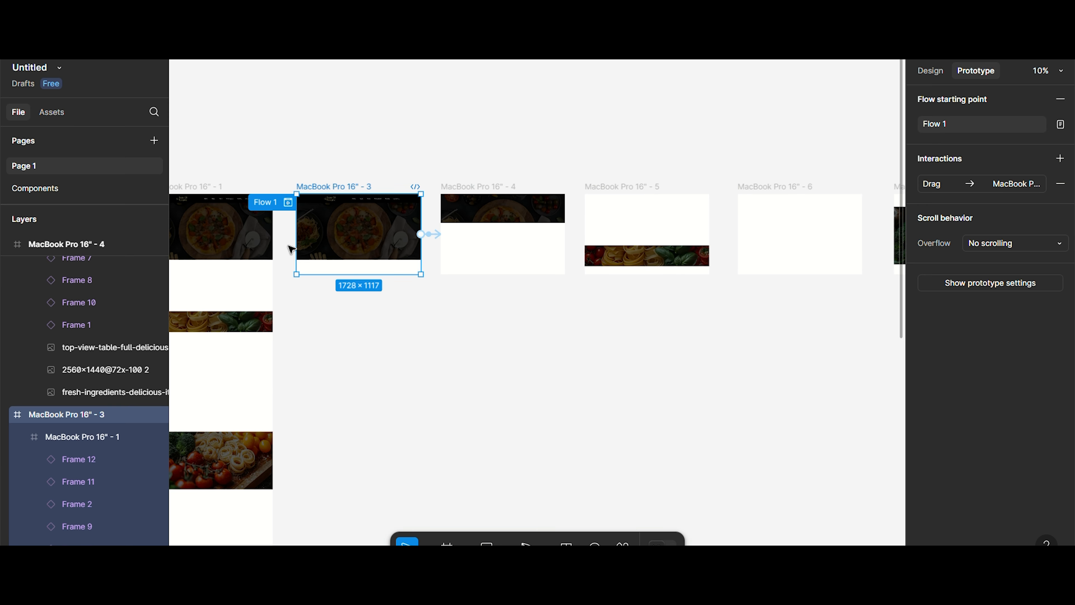
{"action": "scroll", "coordinate": [289, 203], "scroll_direction": "up", "scroll_amount": 3}
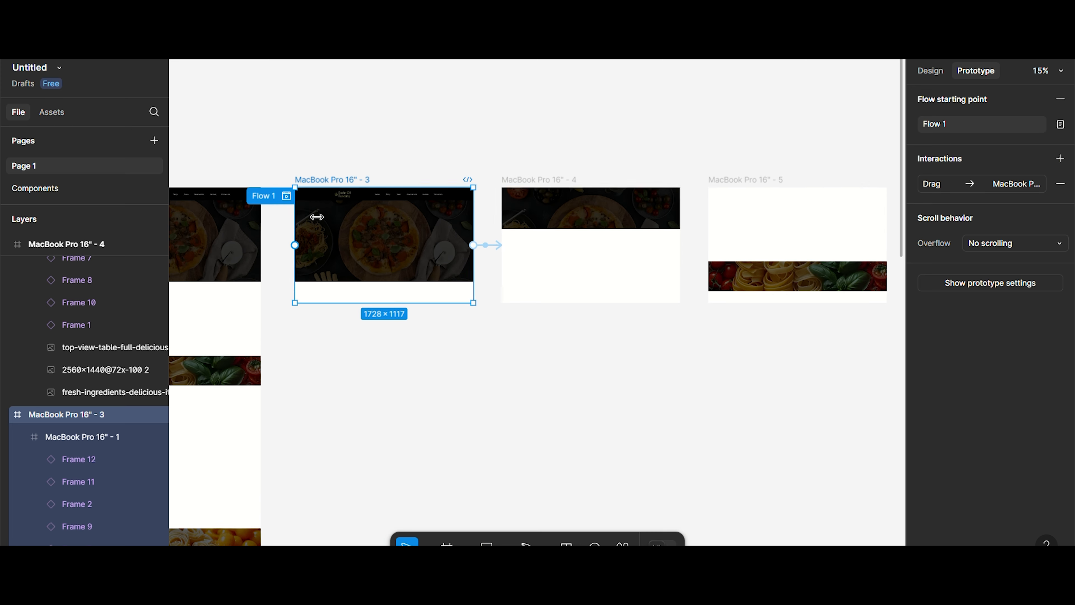
{"action": "left_click", "coordinate": [286, 197]}
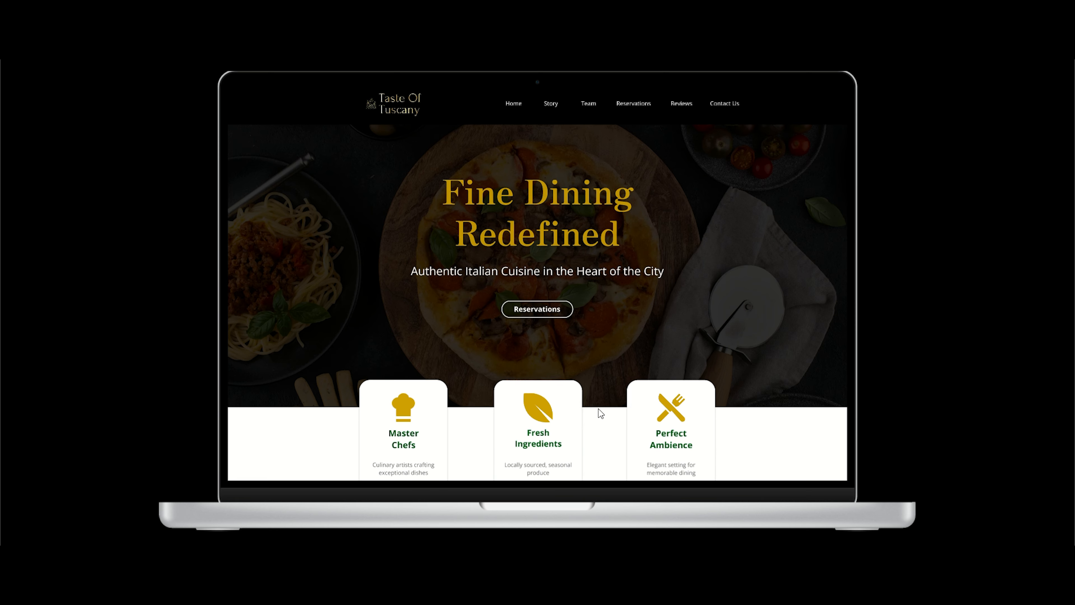
{"action": "scroll", "coordinate": [598, 409], "scroll_direction": "down", "scroll_amount": 8}
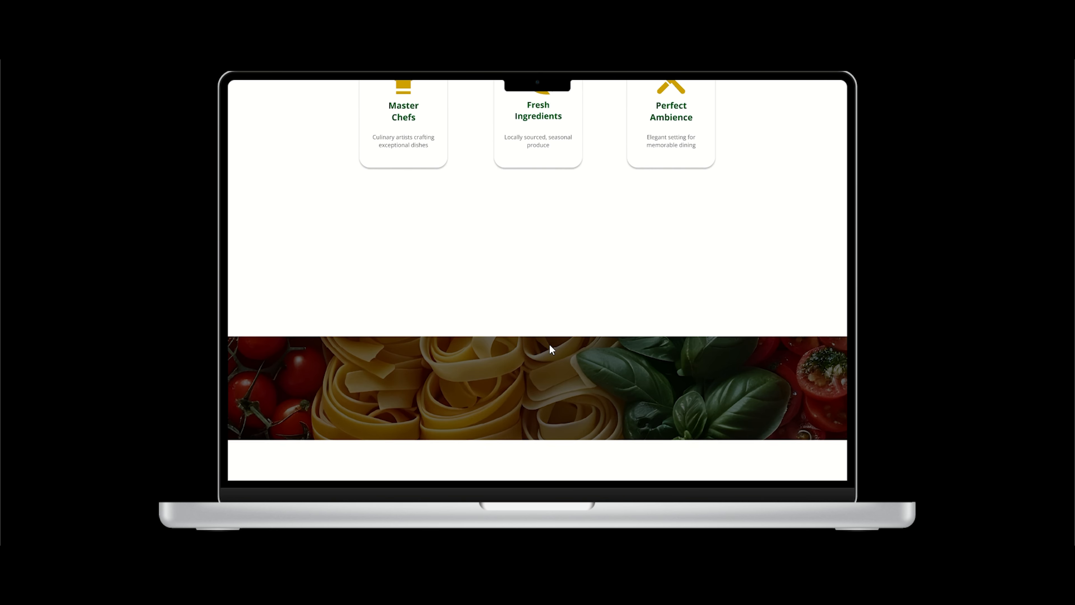
Step: Check the prototype's parallax transitions from the feature cards through the Meet the Team, Make Reservations and Your Opinion Matters sections
{"action": "scroll", "coordinate": [568, 391], "scroll_direction": "down", "scroll_amount": 9}
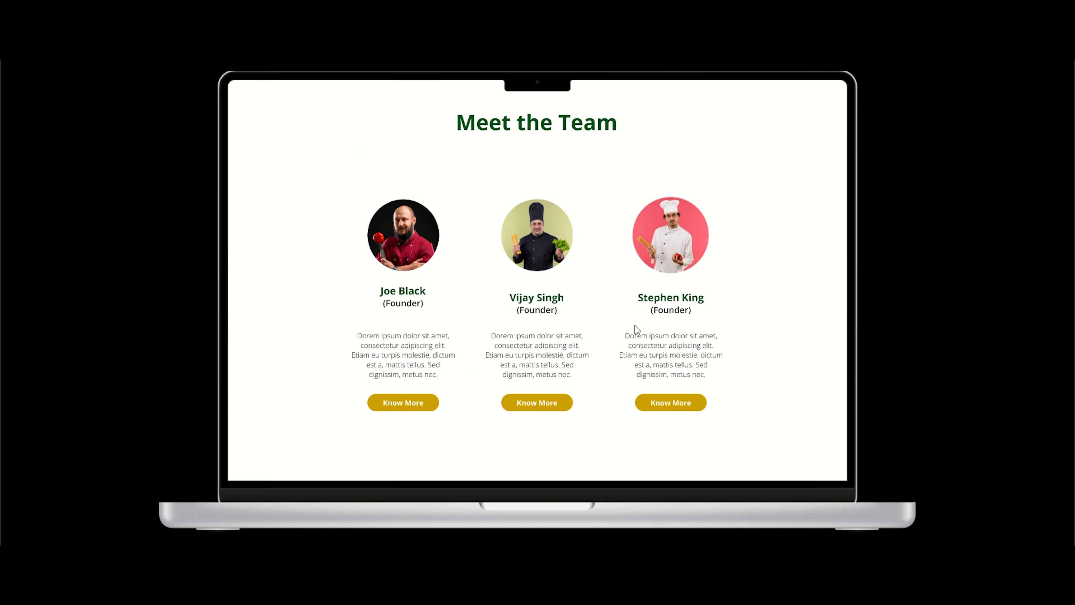
{"action": "scroll", "coordinate": [635, 381], "scroll_direction": "down", "scroll_amount": 6}
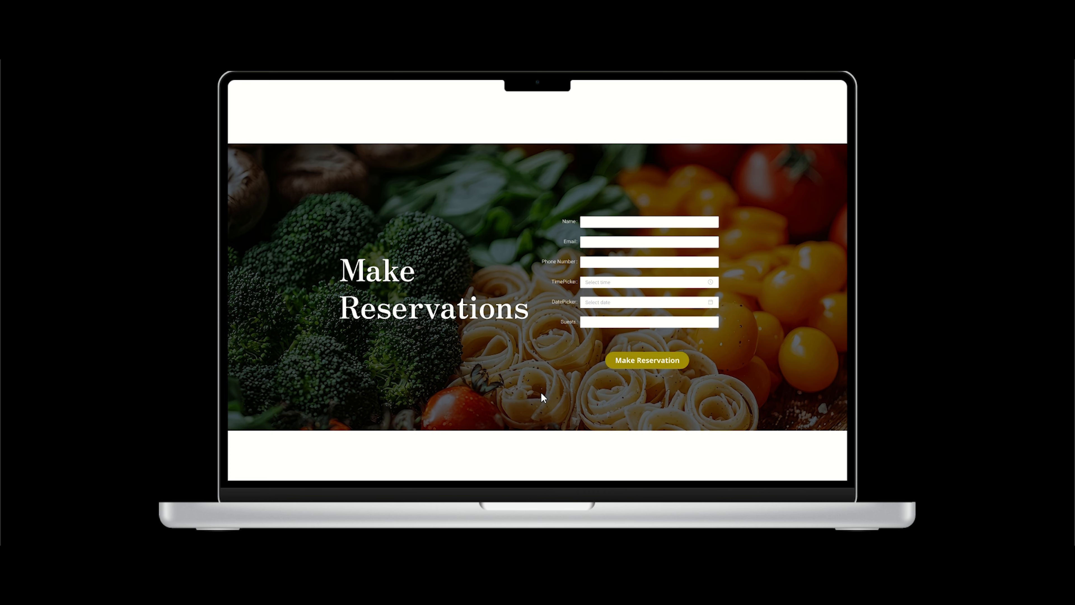
{"action": "scroll", "coordinate": [551, 381], "scroll_direction": "down", "scroll_amount": 5}
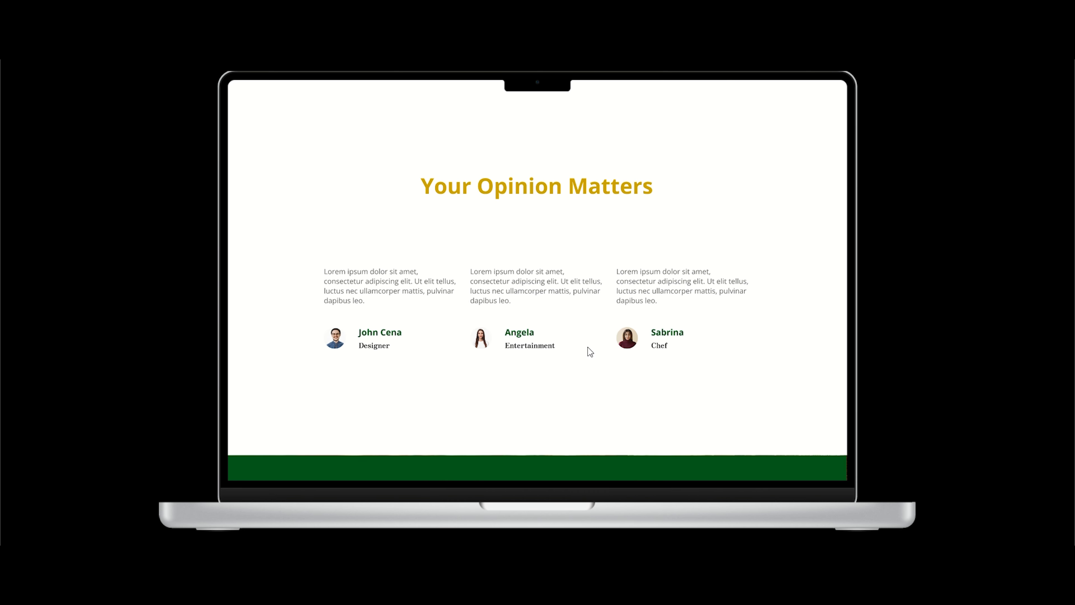
{"action": "scroll", "coordinate": [588, 347], "scroll_direction": "down", "scroll_amount": 5}
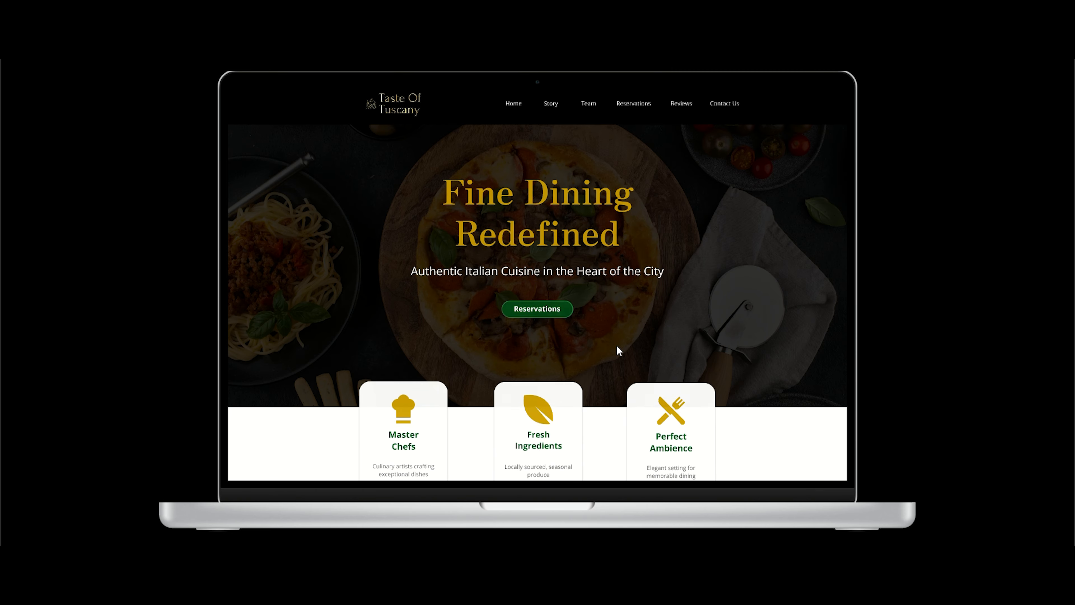
Step: Review the full restaurant page in the preview again, from the Fine Dining Redefined hero down to the Contact Us section
{"action": "scroll", "coordinate": [617, 346], "scroll_direction": "down", "scroll_amount": 8}
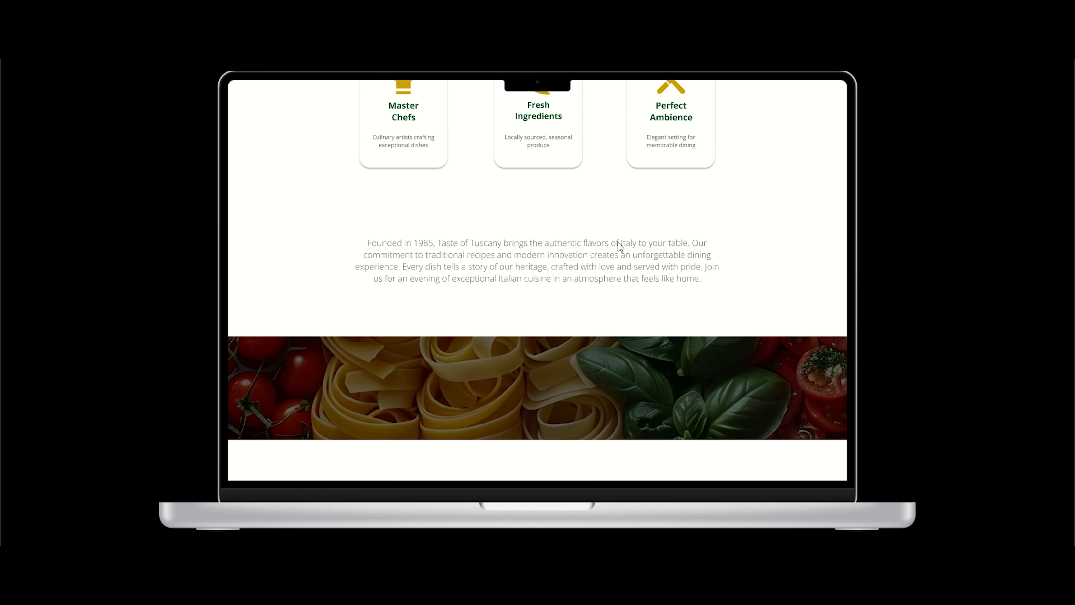
{"action": "scroll", "coordinate": [618, 243], "scroll_direction": "down", "scroll_amount": 5}
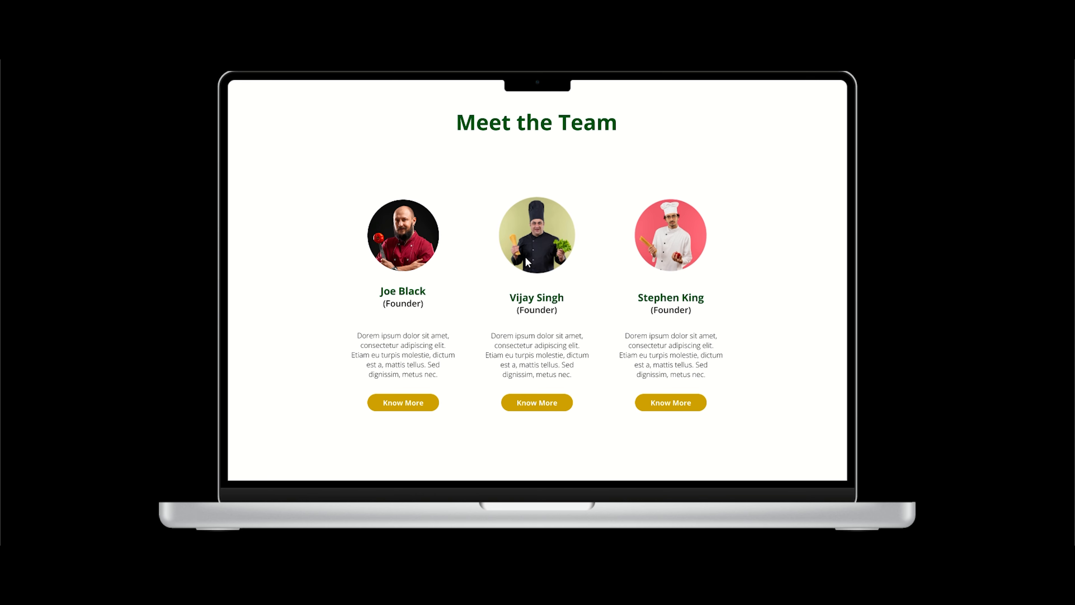
{"action": "scroll", "coordinate": [619, 377], "scroll_direction": "down", "scroll_amount": 6}
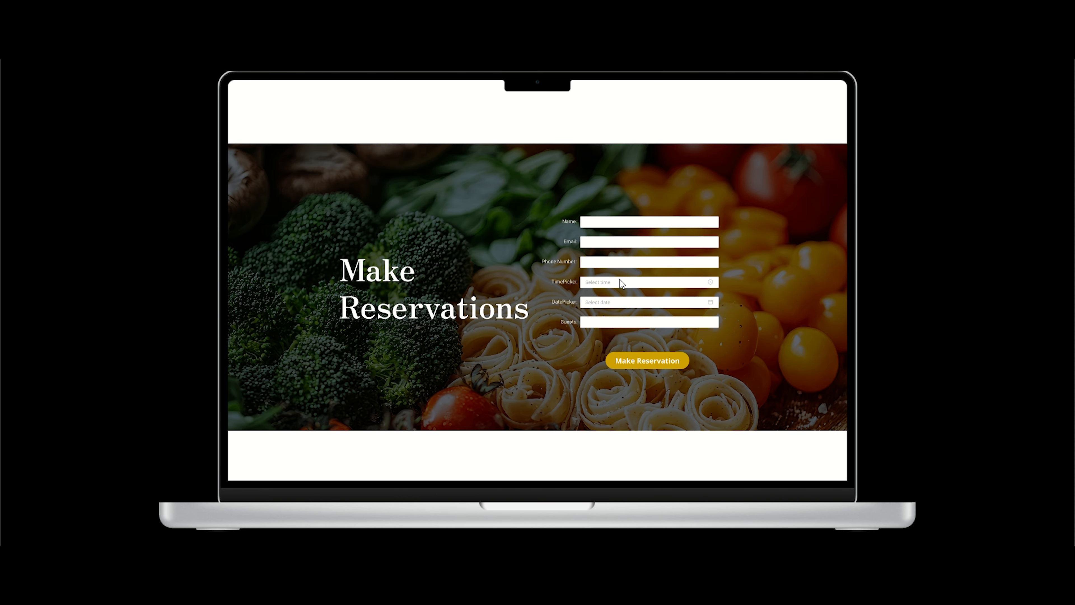
{"action": "scroll", "coordinate": [596, 361], "scroll_direction": "down", "scroll_amount": 5}
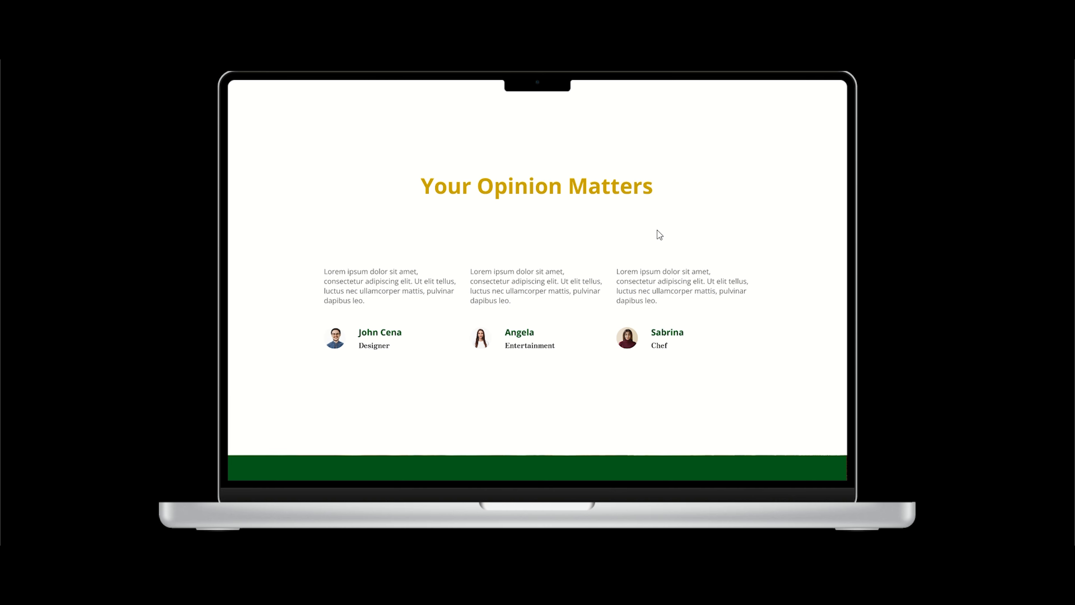
{"action": "scroll", "coordinate": [672, 214], "scroll_direction": "down", "scroll_amount": 5}
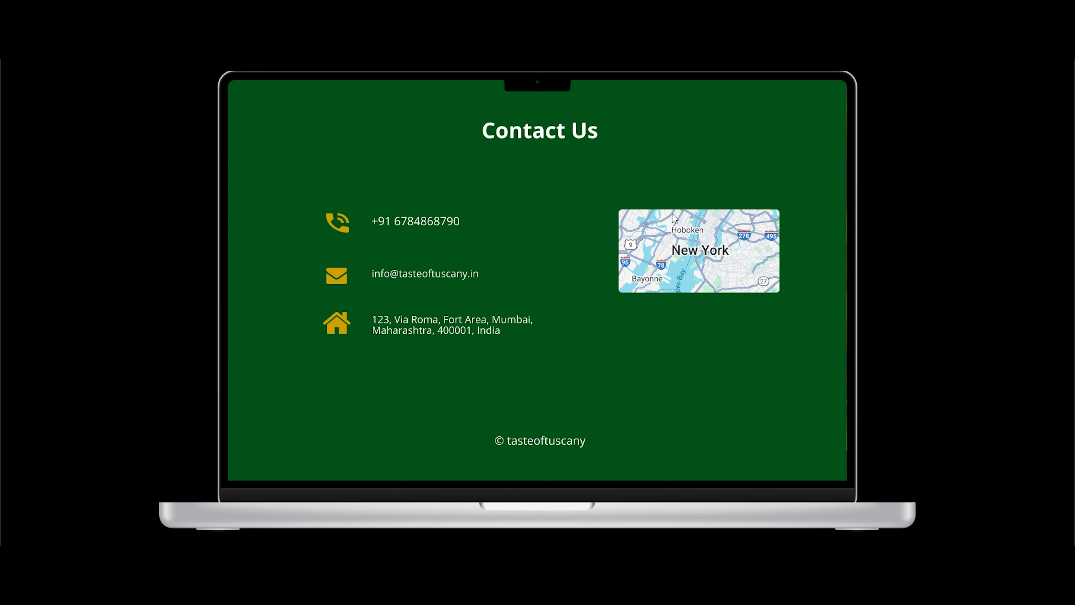